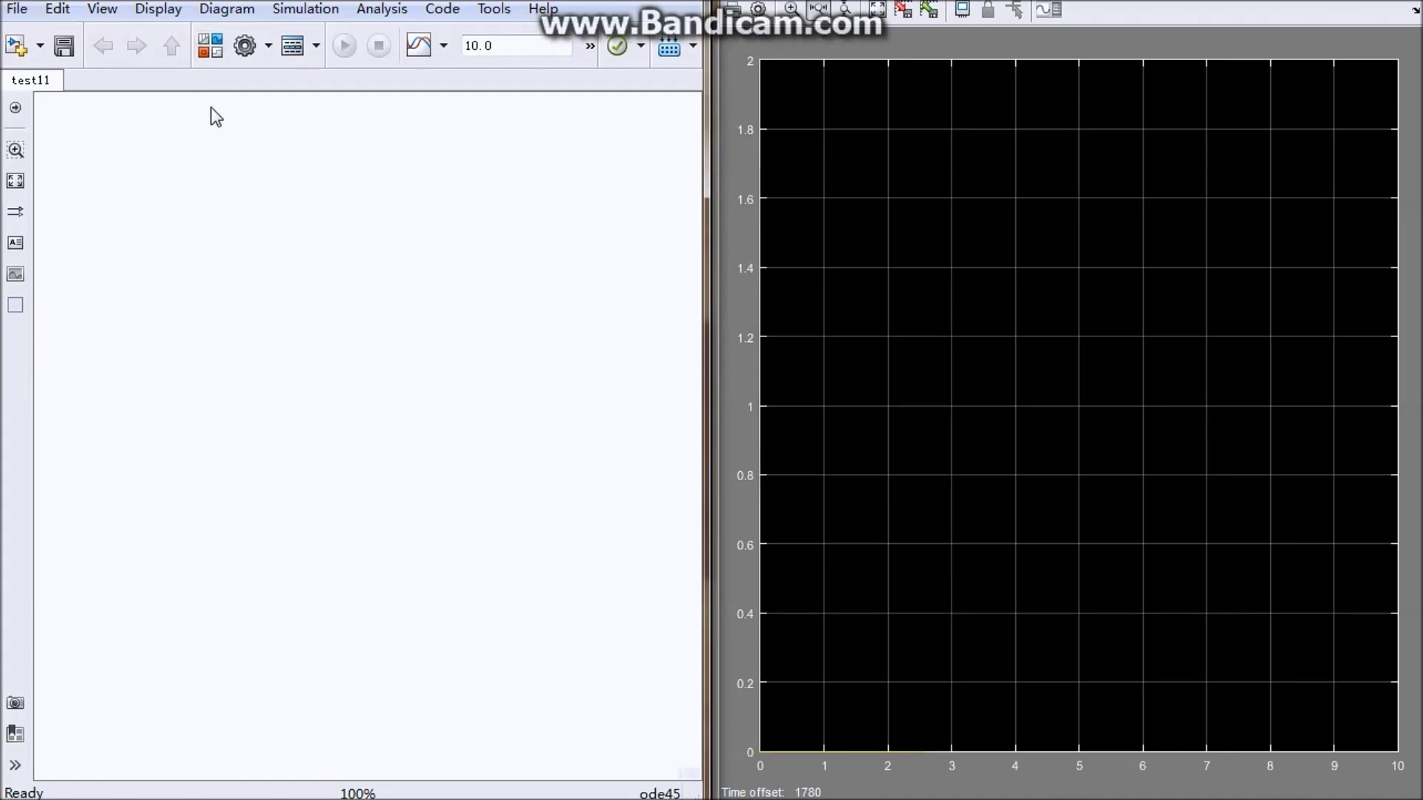
Place a Stateflow Chart block from the Library Browser's Stateflow library onto the test11 canvas
{"action": "left_click", "coordinate": [209, 46]}
{"action": "left_click_drag", "start_coordinate": [878, 296], "coordinate": [841, 501]}
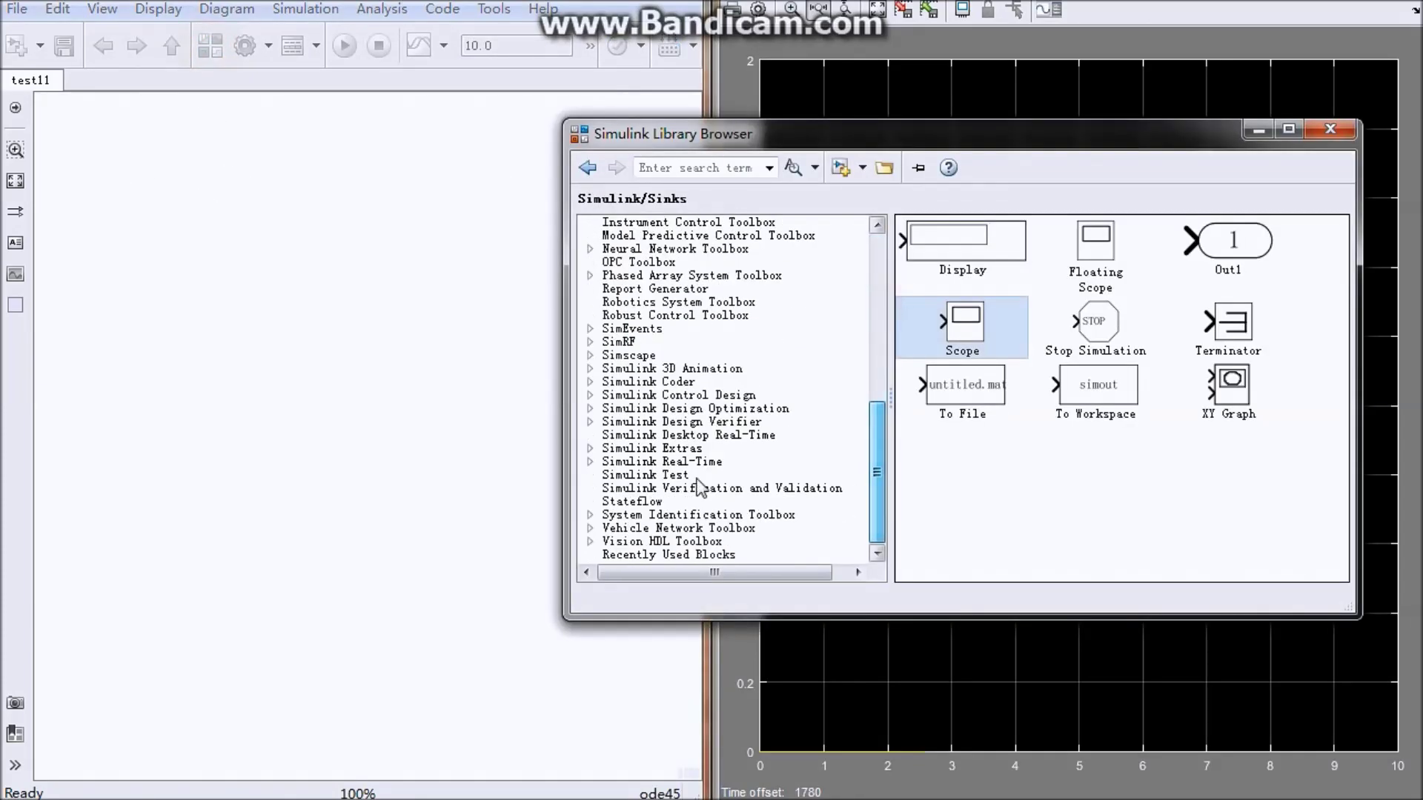
{"action": "left_click", "coordinate": [633, 502]}
{"action": "left_click_drag", "start_coordinate": [969, 242], "coordinate": [328, 297]}
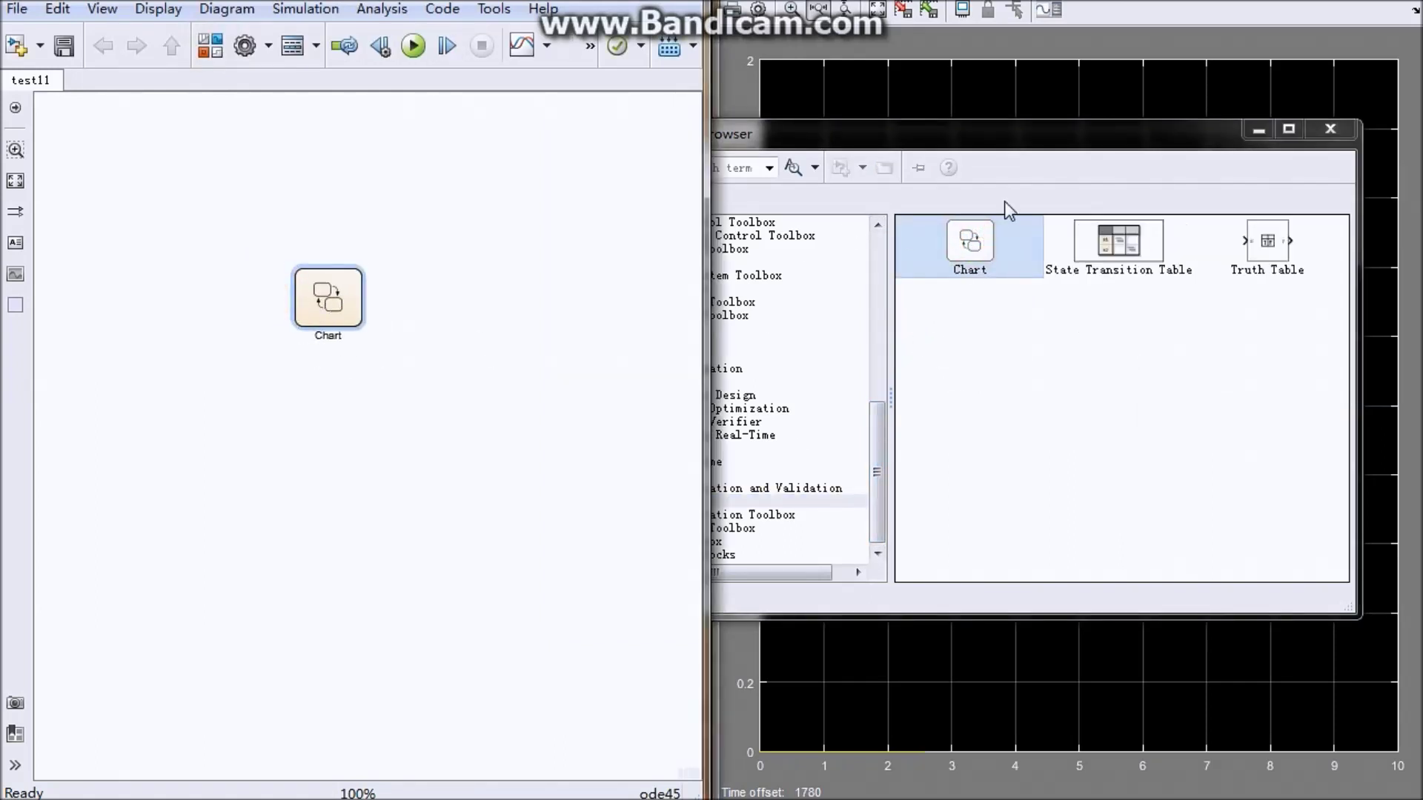
{"action": "left_click", "coordinate": [1324, 134]}
{"action": "left_click", "coordinate": [500, 210]}
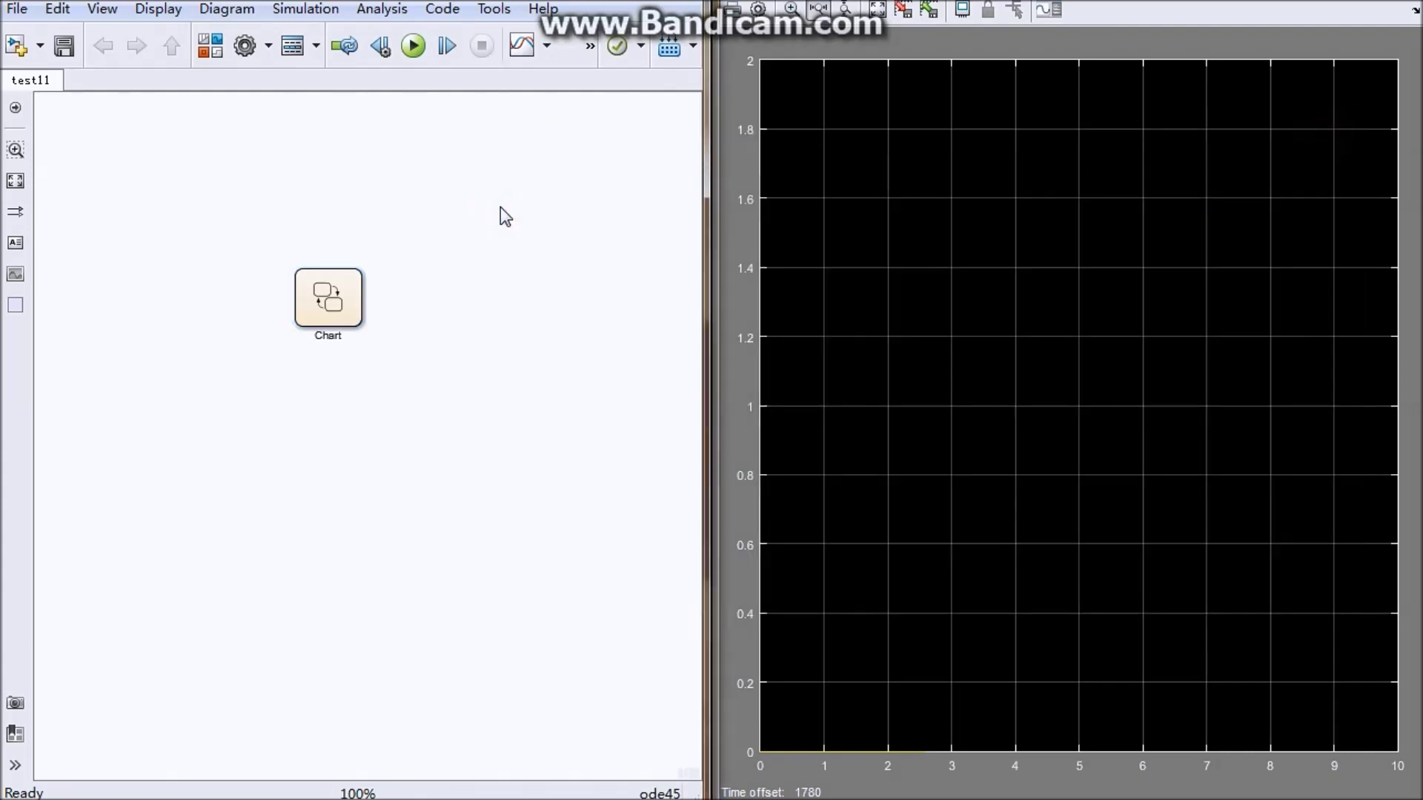
Add a Constant block from Commonly Used Blocks to the left of the Chart
{"action": "left_click", "coordinate": [210, 45]}
{"action": "left_click_drag", "start_coordinate": [876, 475], "coordinate": [875, 319]}
{"action": "left_click", "coordinate": [652, 421]}
{"action": "left_click", "coordinate": [722, 234]}
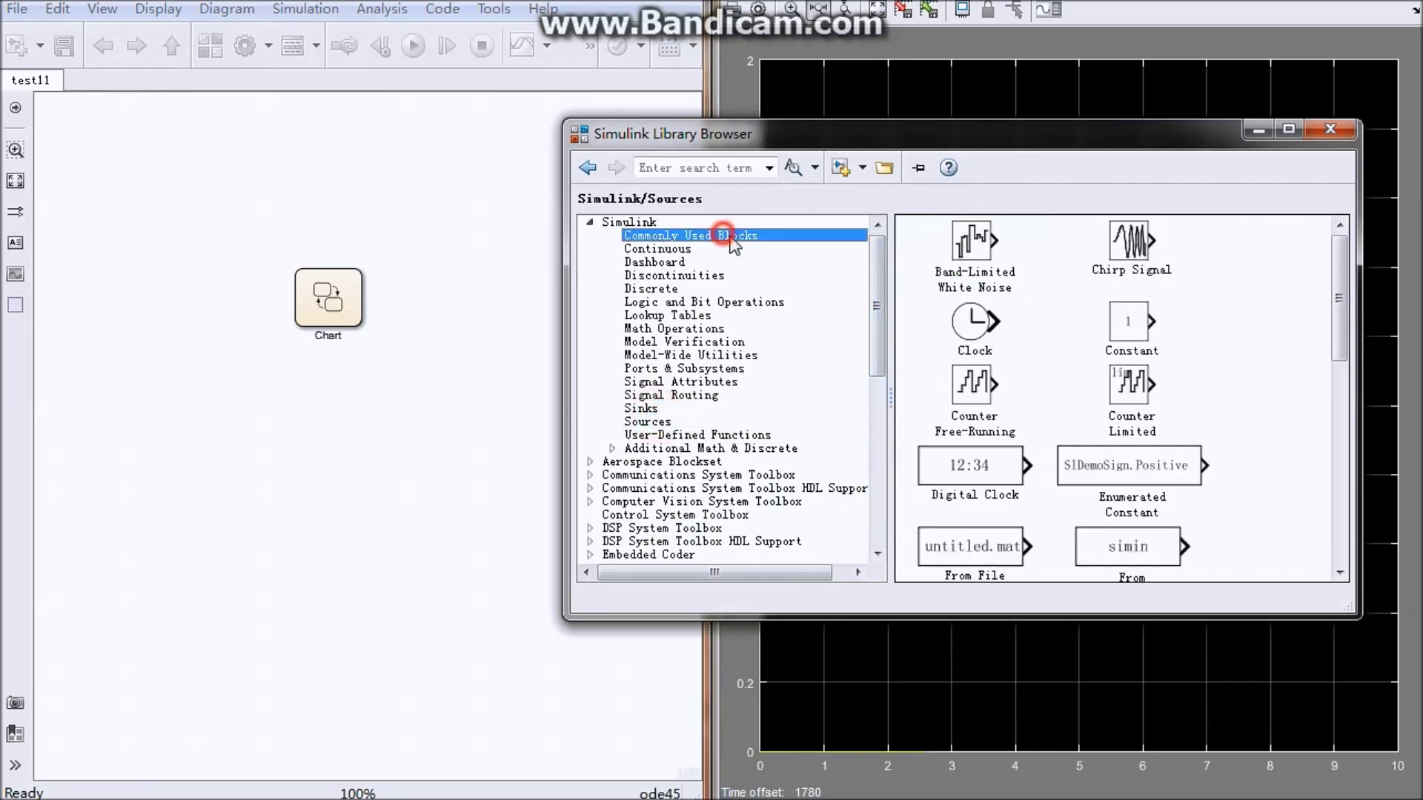
{"action": "left_click_drag", "start_coordinate": [1230, 241], "coordinate": [162, 297]}
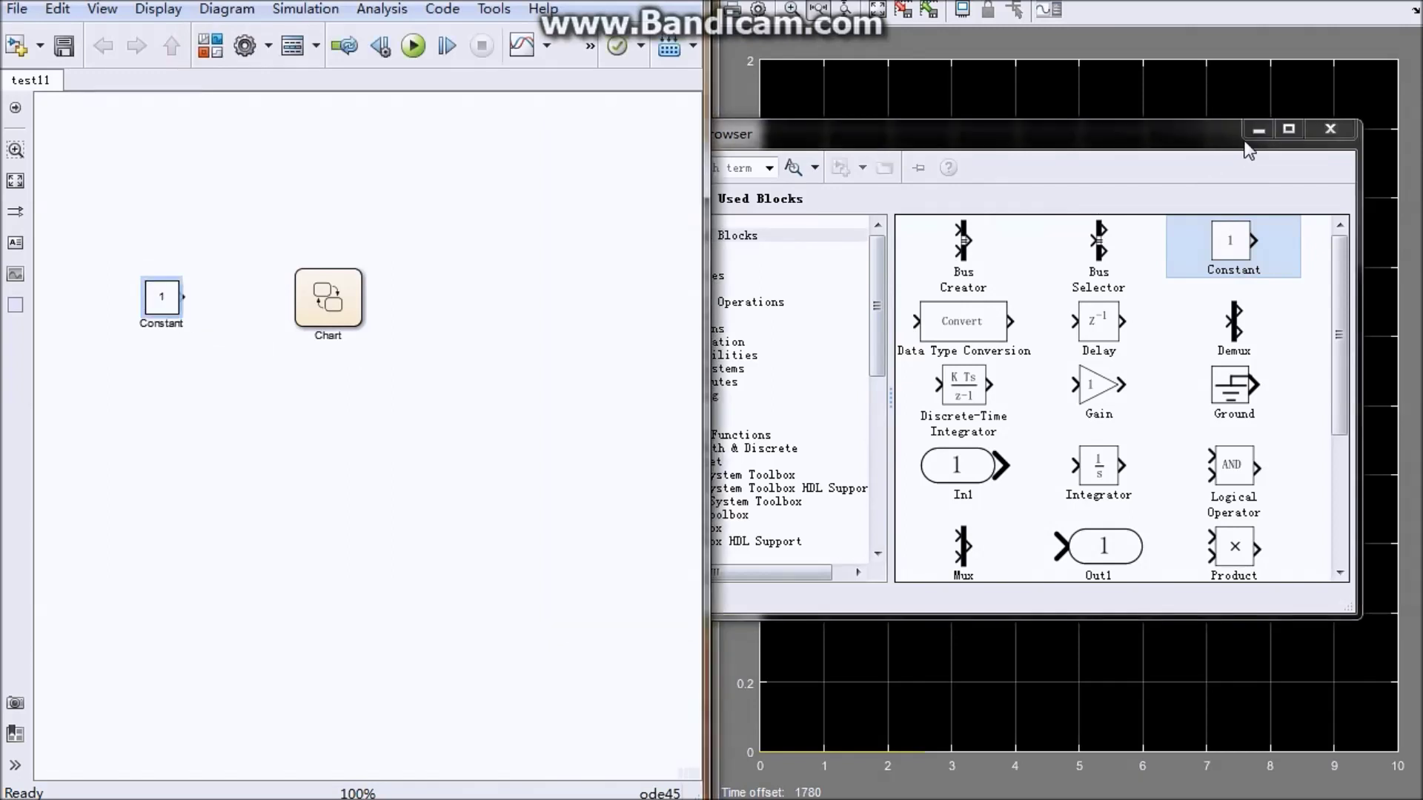
{"action": "left_click", "coordinate": [1257, 132]}
{"action": "left_click", "coordinate": [310, 404]}
Rename the Constant block 'range 0-100%' and line it up with the Chart
{"action": "double_click", "coordinate": [171, 324]}
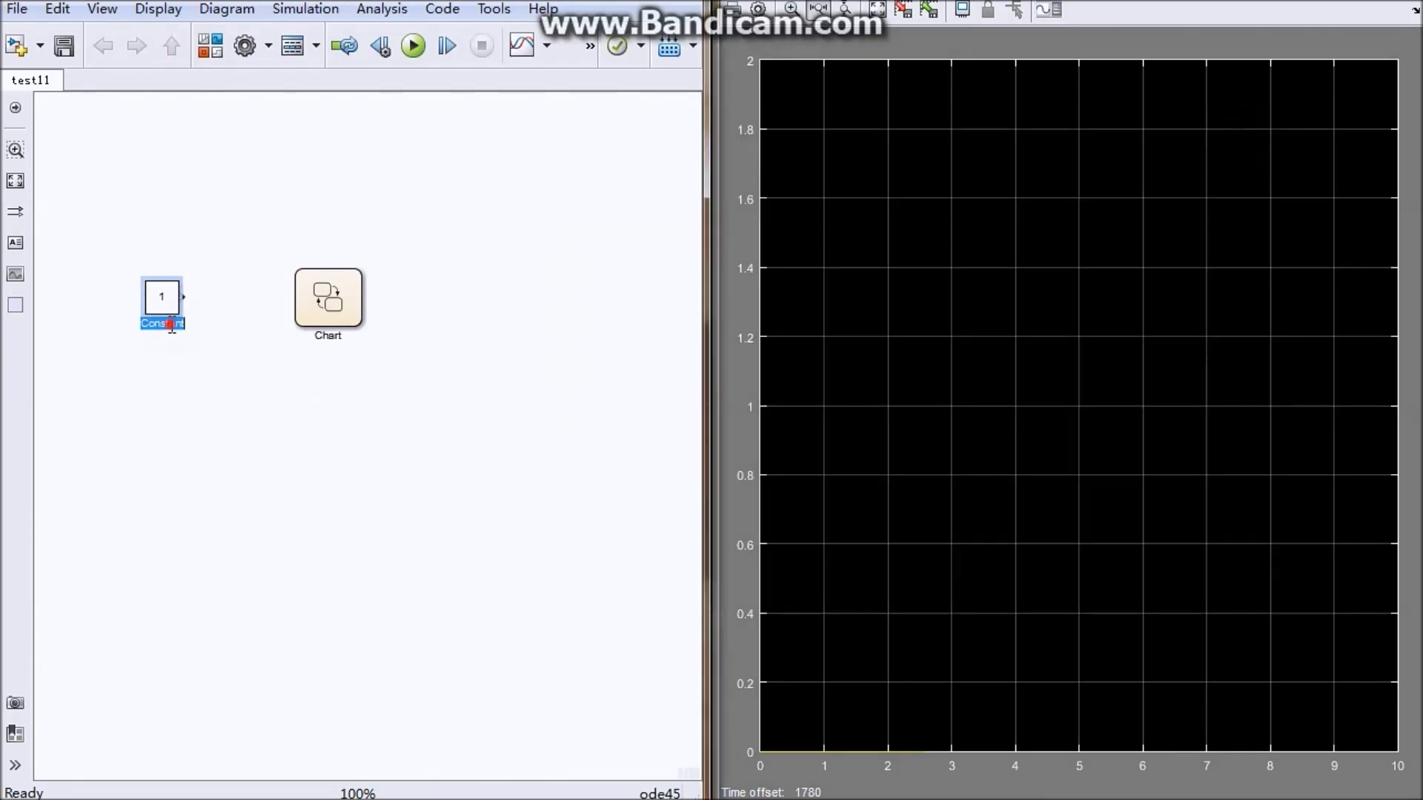
{"action": "type", "text": "range 0-100%"}
{"action": "left_click", "coordinate": [271, 417]}
{"action": "left_click", "coordinate": [167, 303]}
{"action": "scroll", "coordinate": [168, 302], "scroll_direction": "up", "scroll_amount": 1}
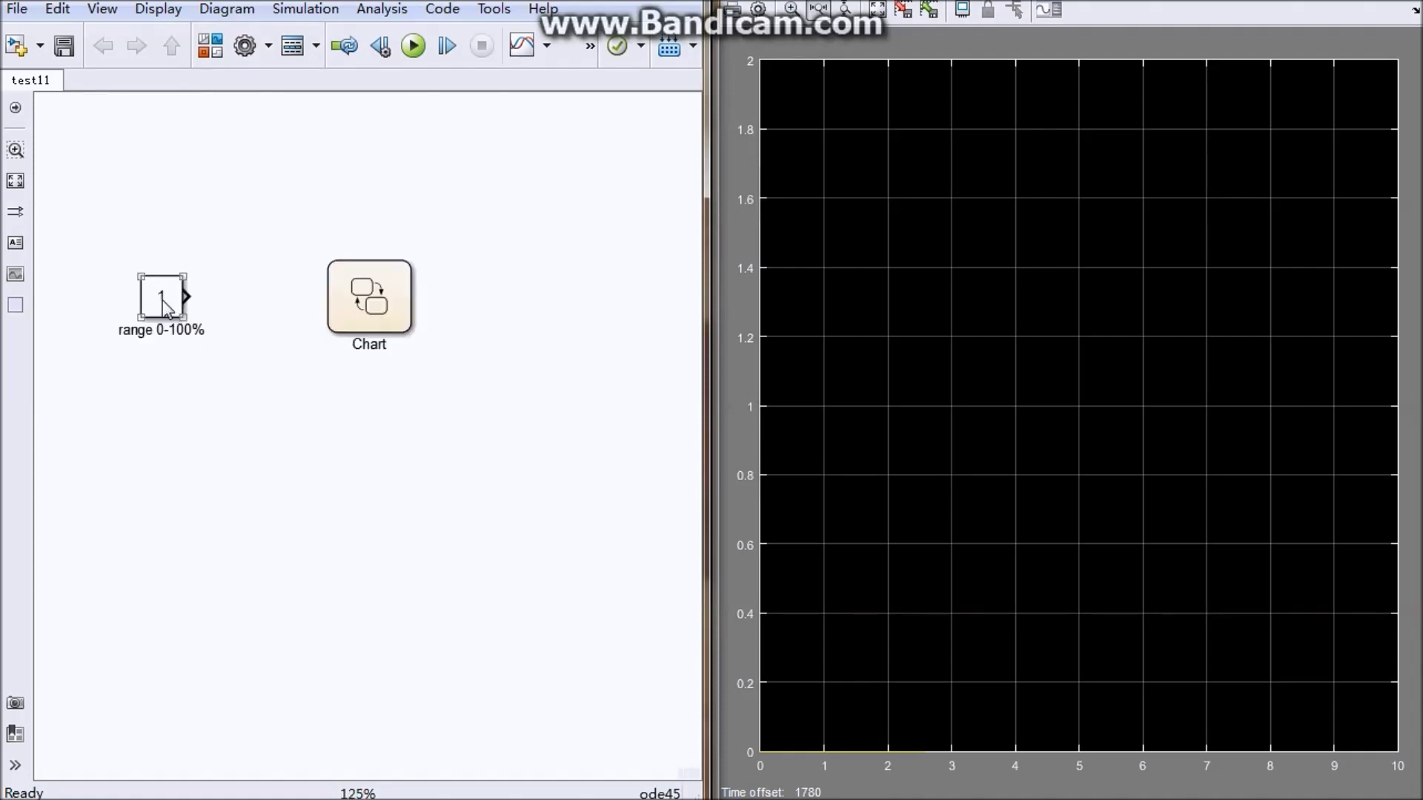
{"action": "left_click_drag", "start_coordinate": [192, 310], "coordinate": [209, 310]}
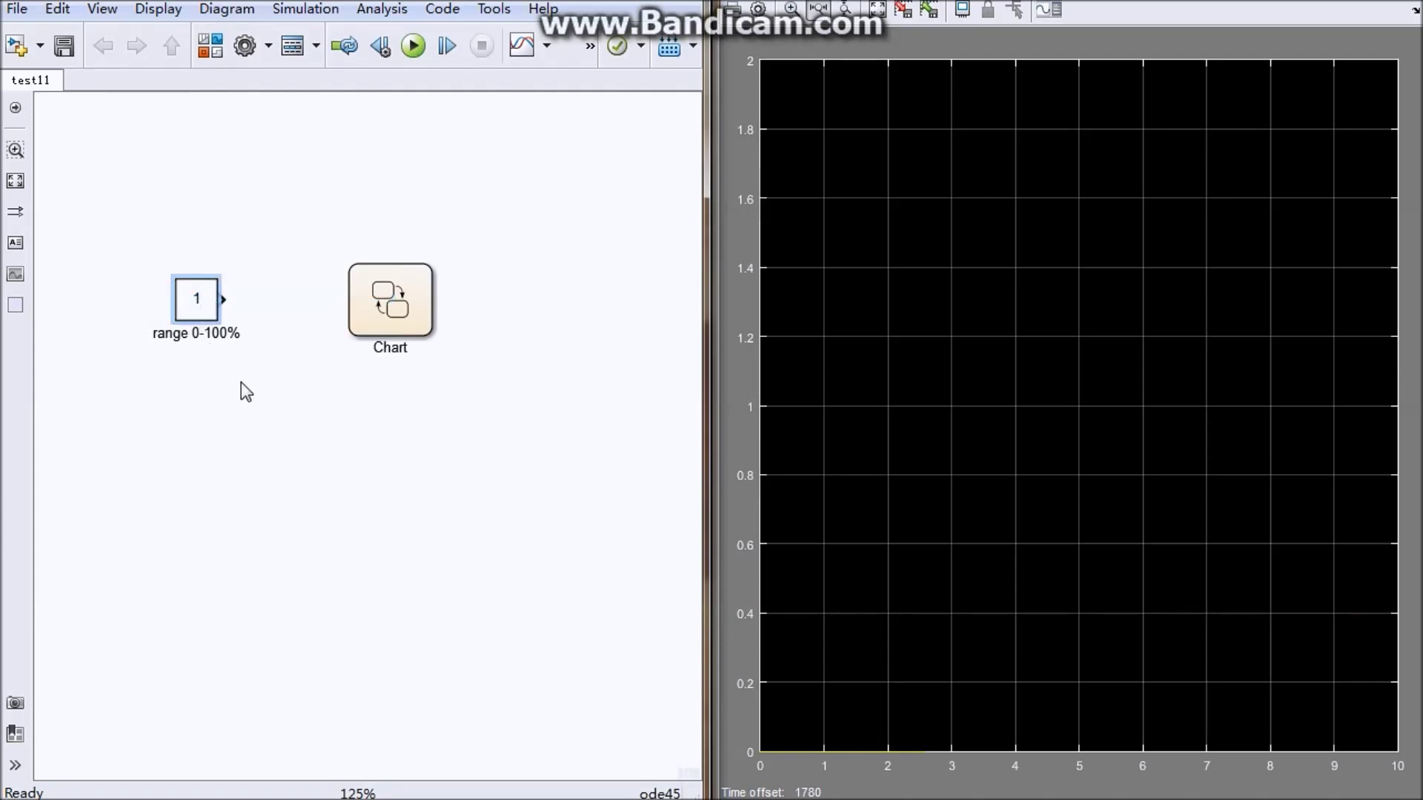
Inside the Chart, add a state with a default transition into its top
{"action": "double_click", "coordinate": [363, 297]}
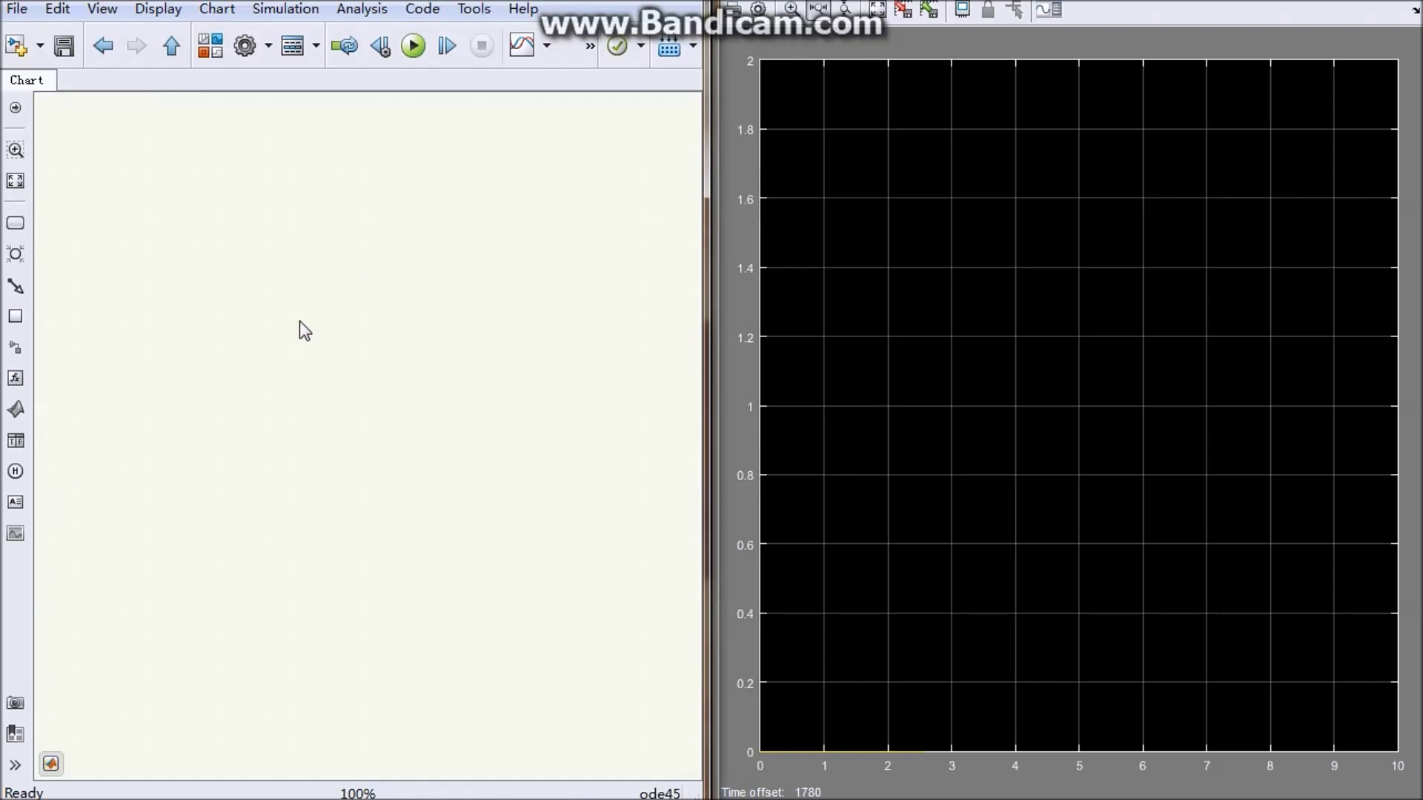
{"action": "left_click", "coordinate": [15, 223]}
{"action": "left_click", "coordinate": [255, 305]}
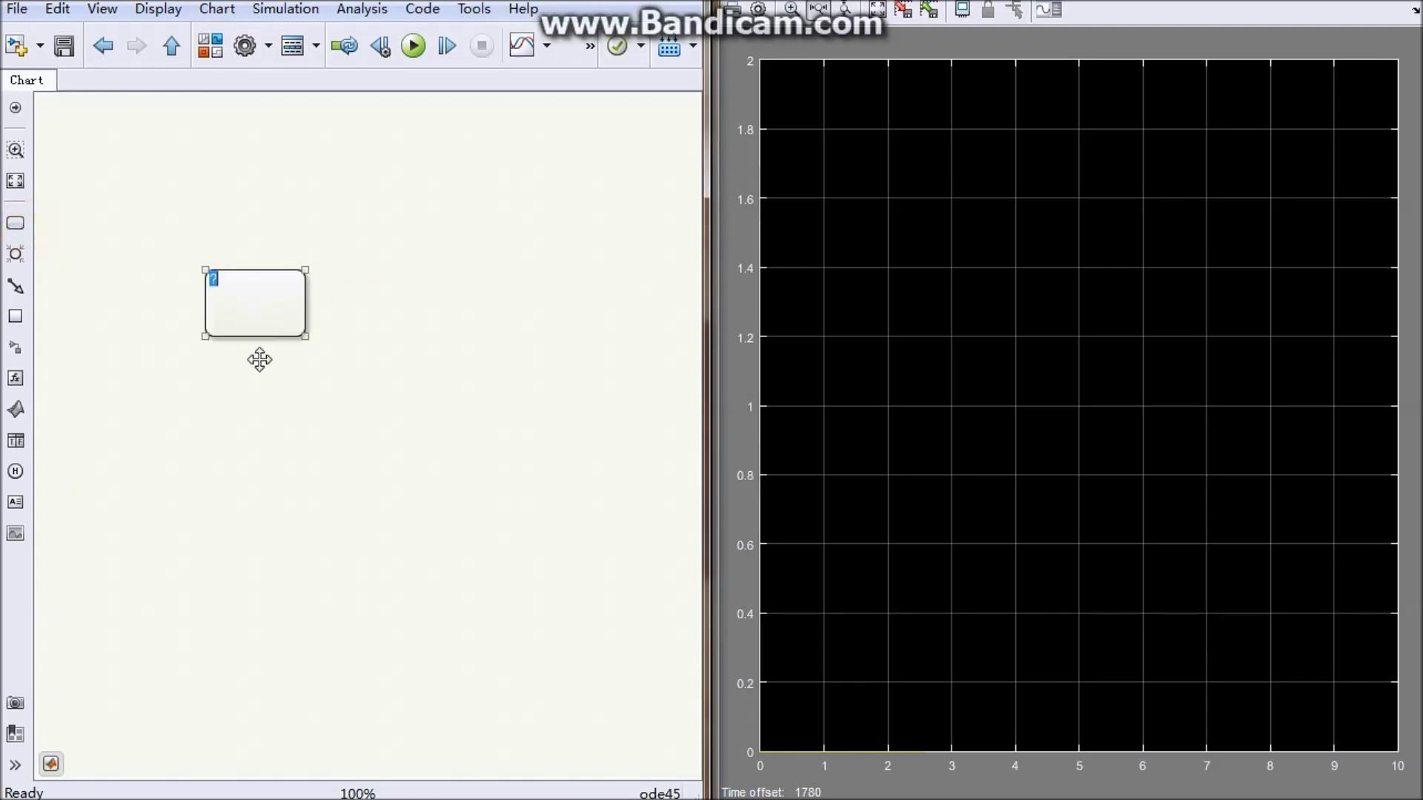
{"action": "left_click", "coordinate": [15, 286]}
{"action": "left_click", "coordinate": [244, 276]}
{"action": "scroll", "coordinate": [188, 289], "scroll_direction": "up", "scroll_amount": 1}
{"action": "left_click", "coordinate": [264, 299]}
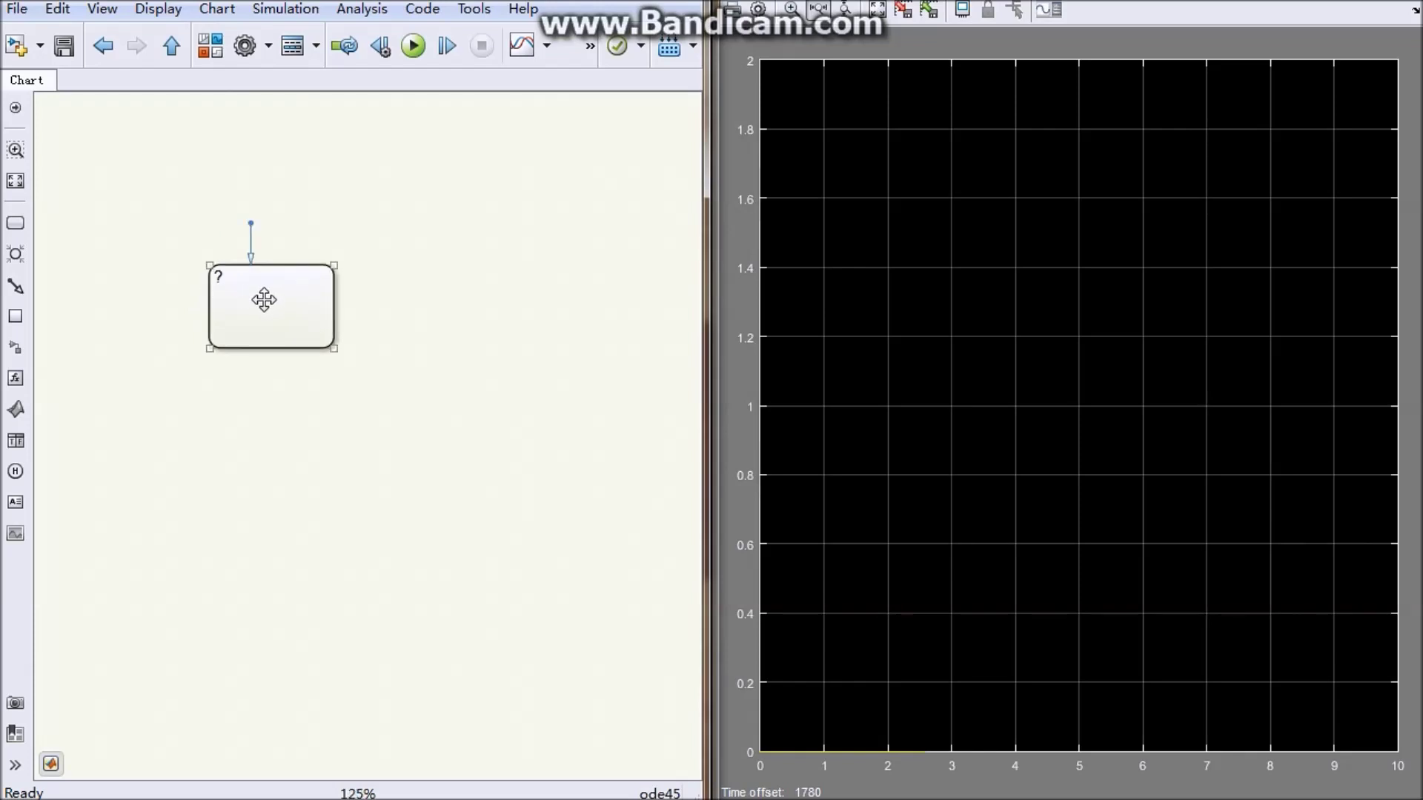
{"action": "left_click", "coordinate": [267, 259]}
Label the state 'N1' with an 'entry:' line and enlarge it
{"action": "left_click", "coordinate": [217, 277]}
{"action": "left_click", "coordinate": [217, 276]}
{"action": "type", "text": "N1"}
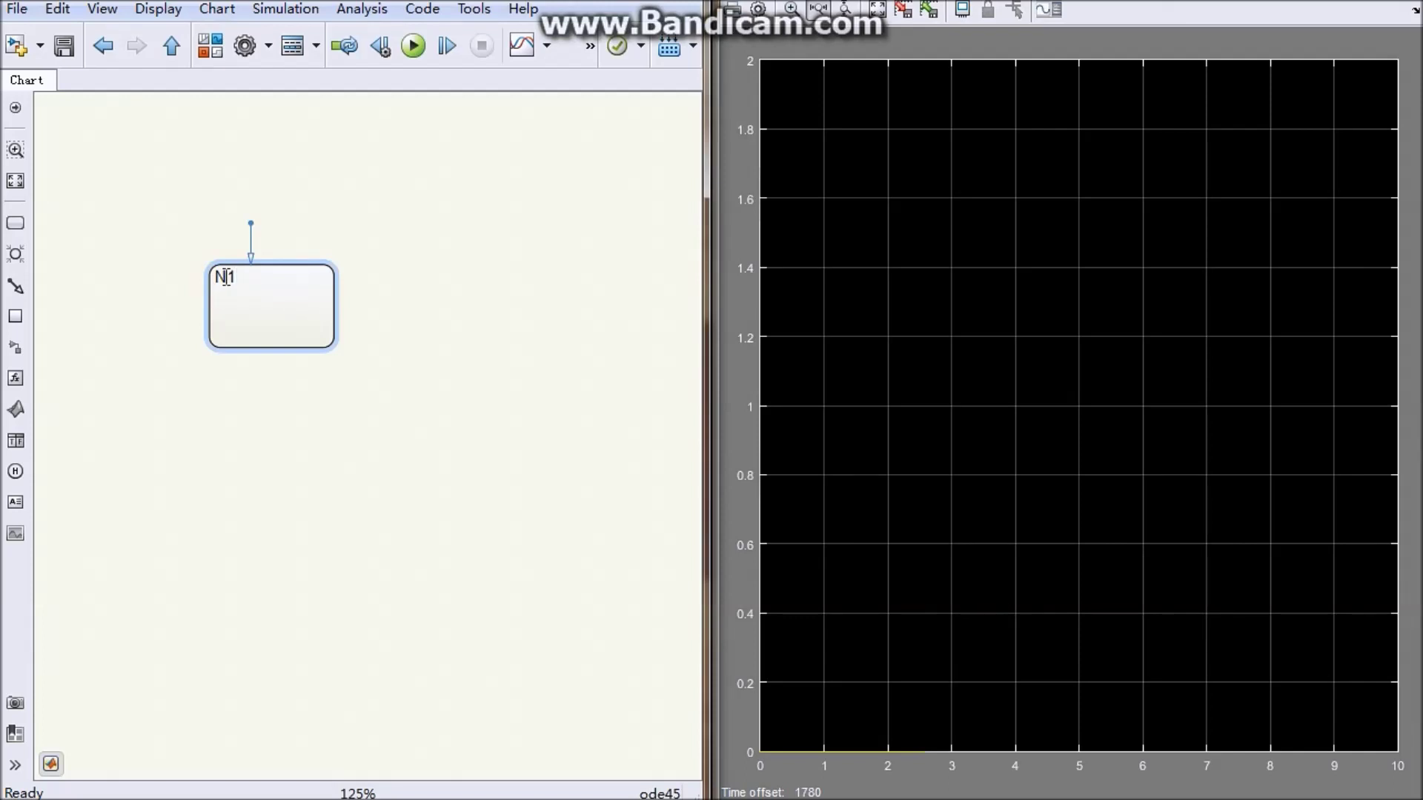
{"action": "key", "text": "Return"}
{"action": "type", "text": "entry:"}
{"action": "key", "text": "Return"}
{"action": "left_click", "coordinate": [330, 346]}
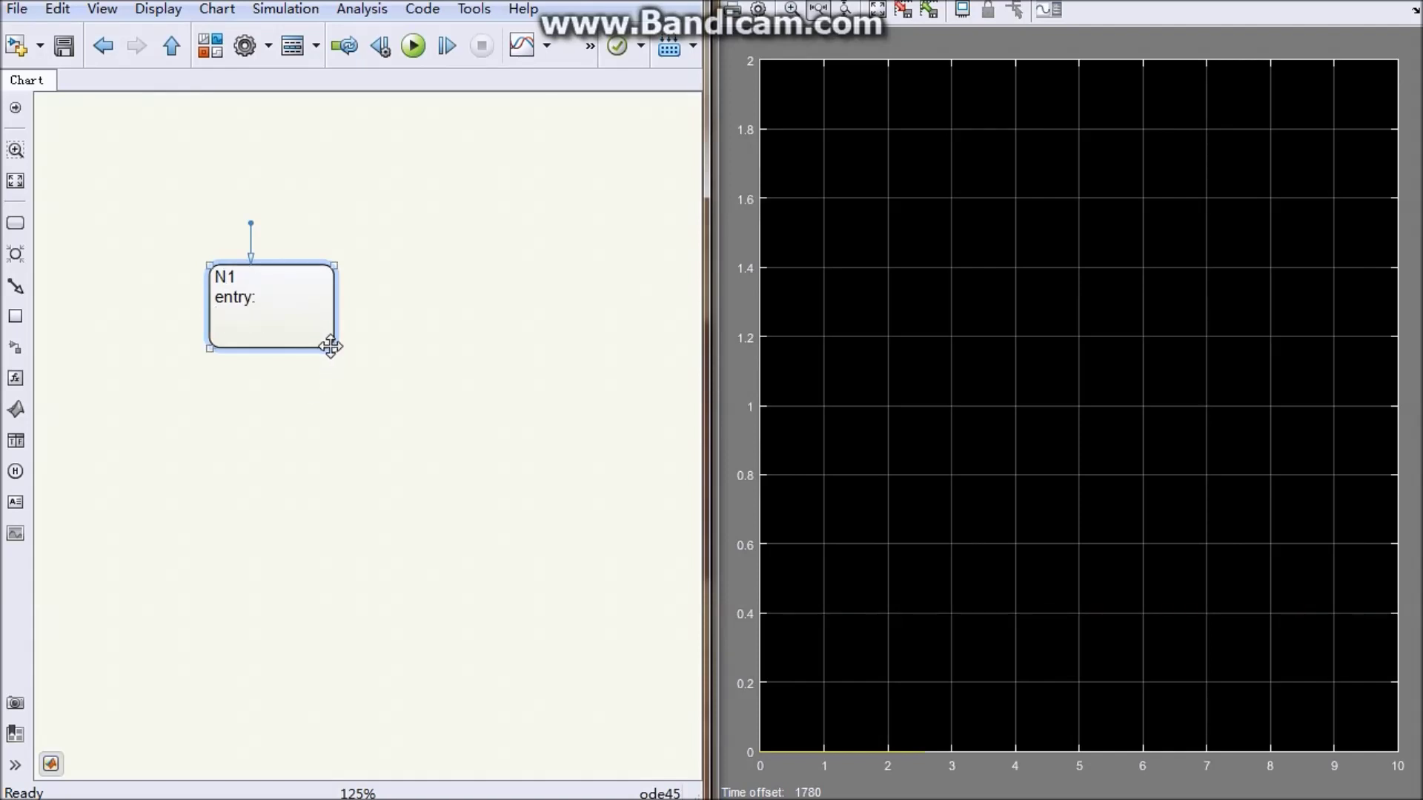
{"action": "left_click_drag", "start_coordinate": [333, 349], "coordinate": [549, 348]}
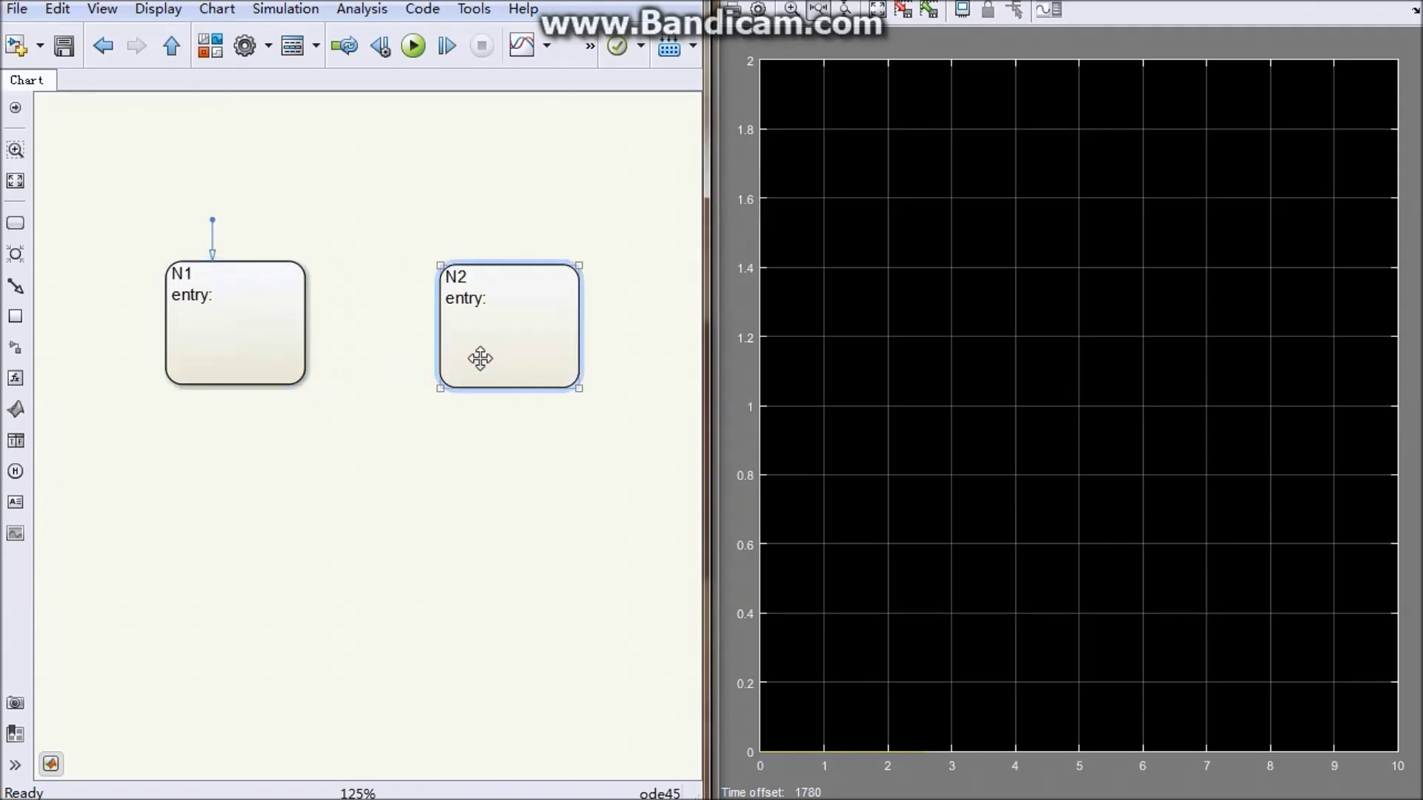
Draw transitions from N1 to N2 and from N2 back to N1
{"action": "left_click_drag", "start_coordinate": [308, 296], "coordinate": [435, 297]}
{"action": "left_click", "coordinate": [432, 349]}
{"action": "mouse_move", "coordinate": [318, 337]}
{"action": "left_mouse_down"}
{"action": "mouse_move", "coordinate": [308, 330]}
{"action": "mouse_move", "coordinate": [309, 346]}
{"action": "left_mouse_up"}
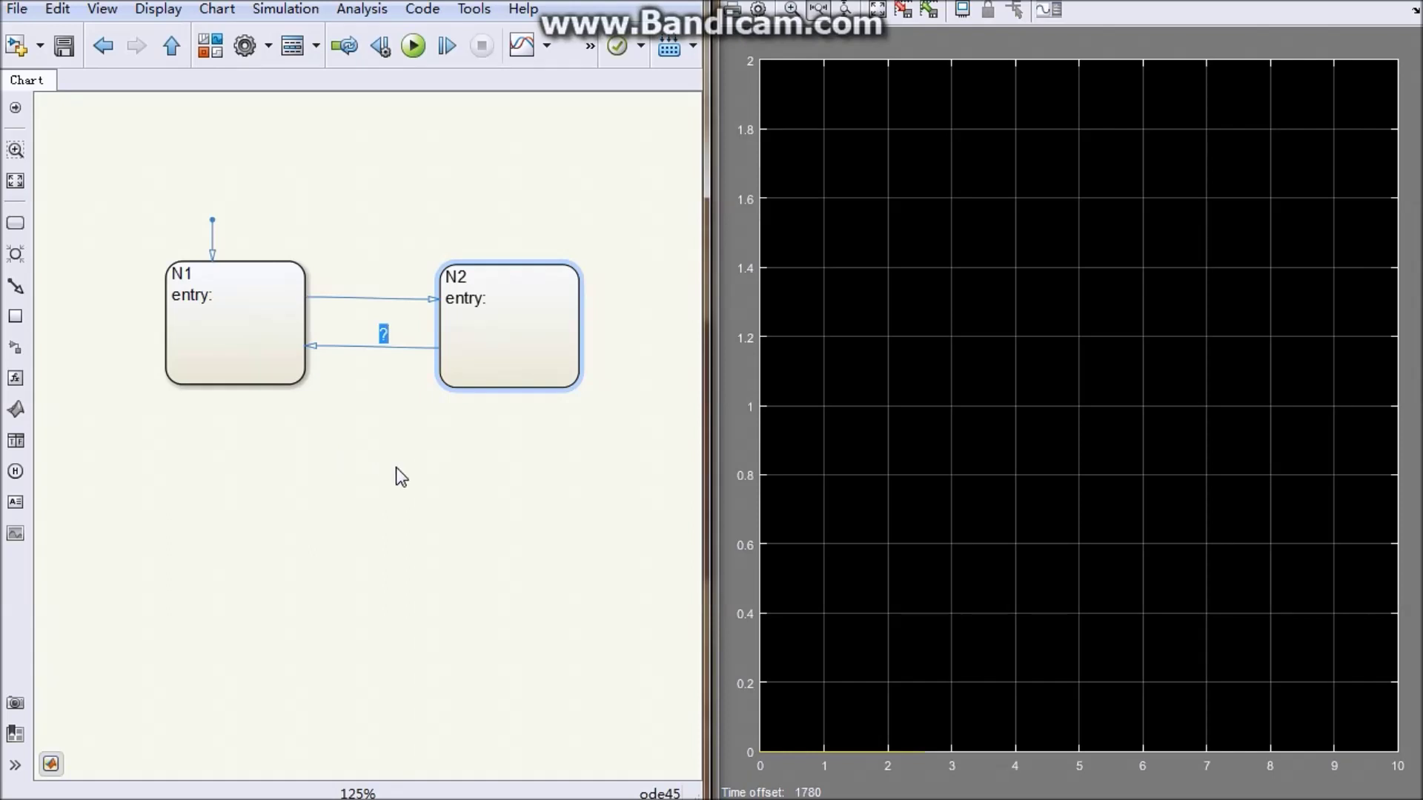
Add the entry action out=1; under entry: in state N1
{"action": "left_click", "coordinate": [216, 304]}
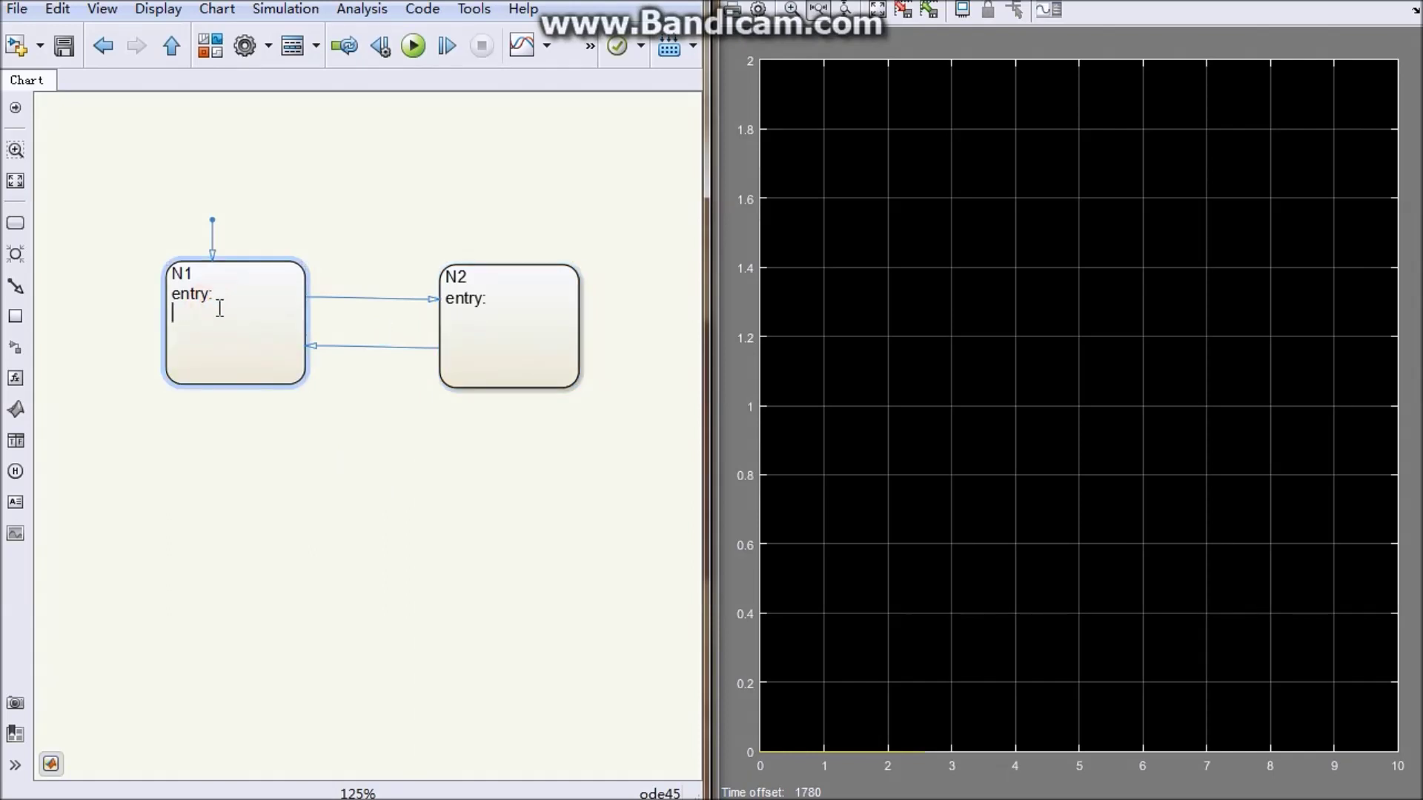
{"action": "left_click", "coordinate": [205, 328]}
{"action": "type", "text": "out="}
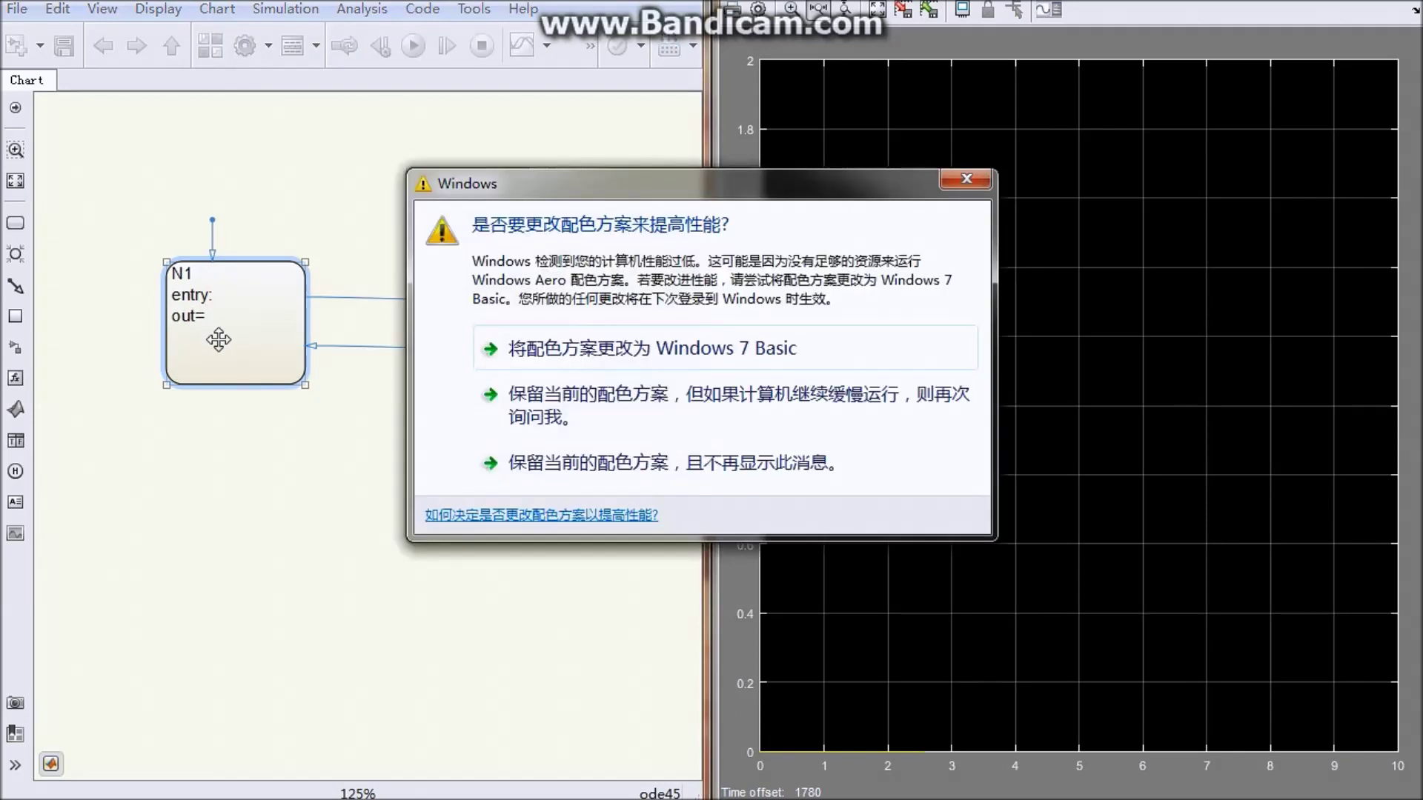
{"action": "left_click", "coordinate": [967, 180]}
{"action": "left_click", "coordinate": [215, 318]}
{"action": "type", "text": "1;"}
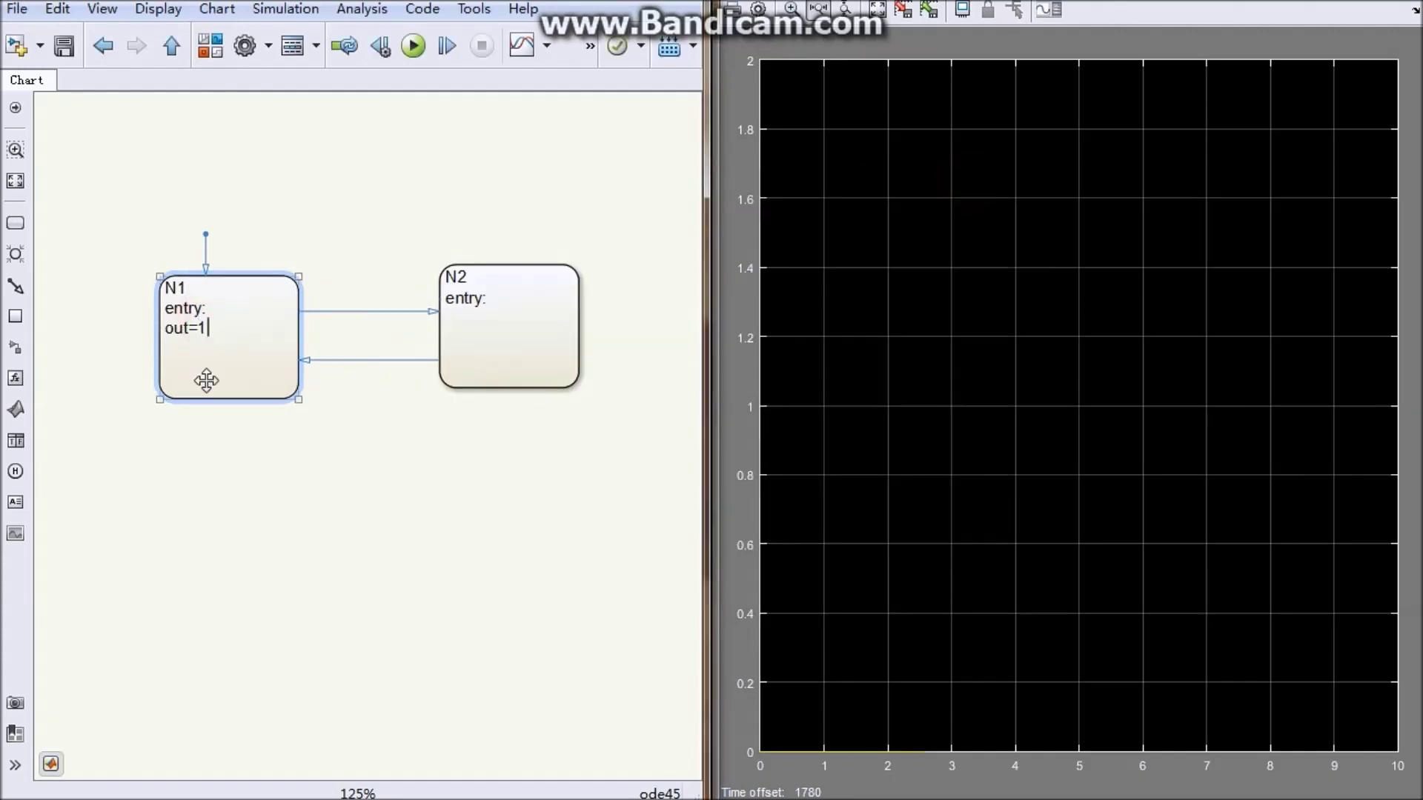
Give state N2 the entry action out=0; and move N1 up and left
{"action": "left_click", "coordinate": [508, 320]}
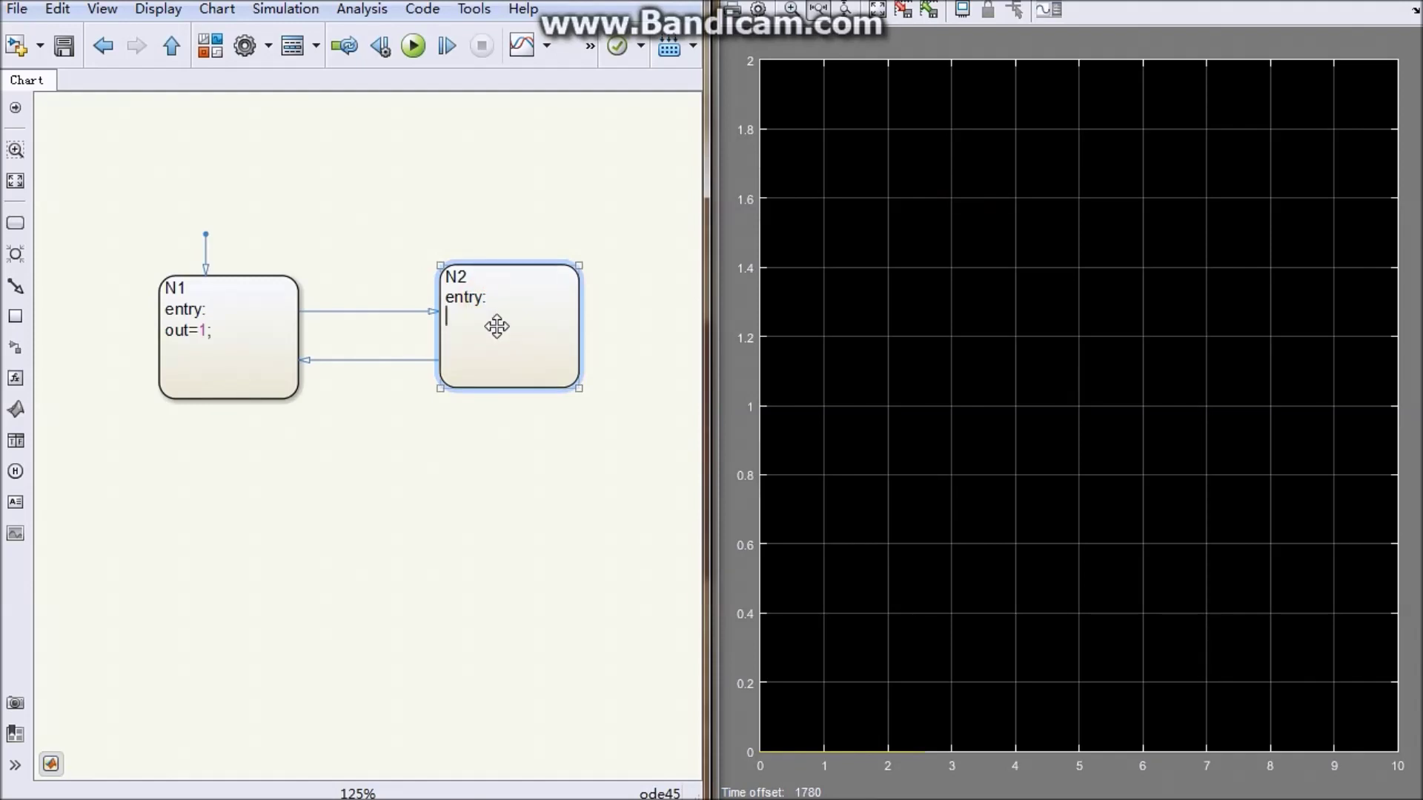
{"action": "type", "text": "out=0;"}
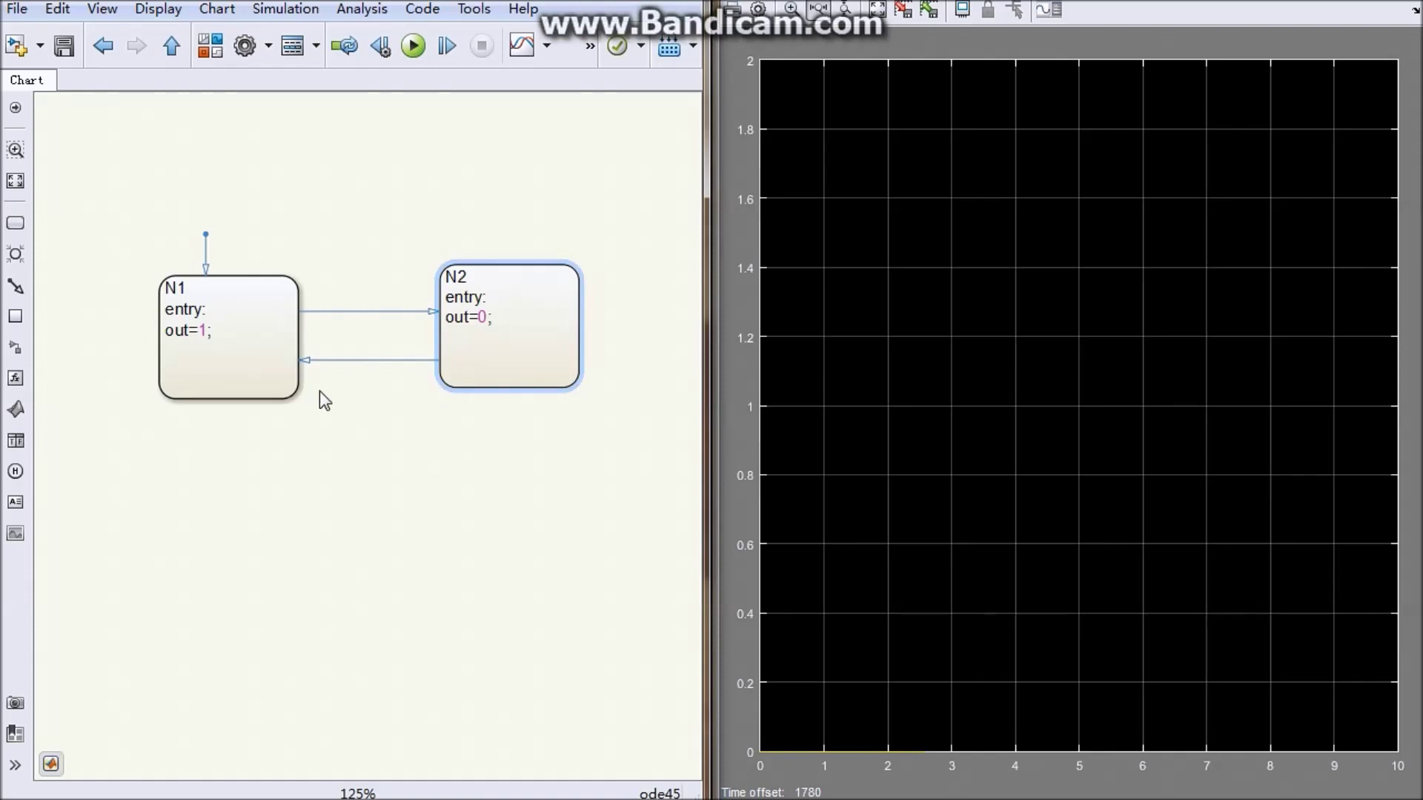
{"action": "left_click", "coordinate": [278, 382]}
{"action": "left_click_drag", "start_coordinate": [278, 381], "coordinate": [253, 370]}
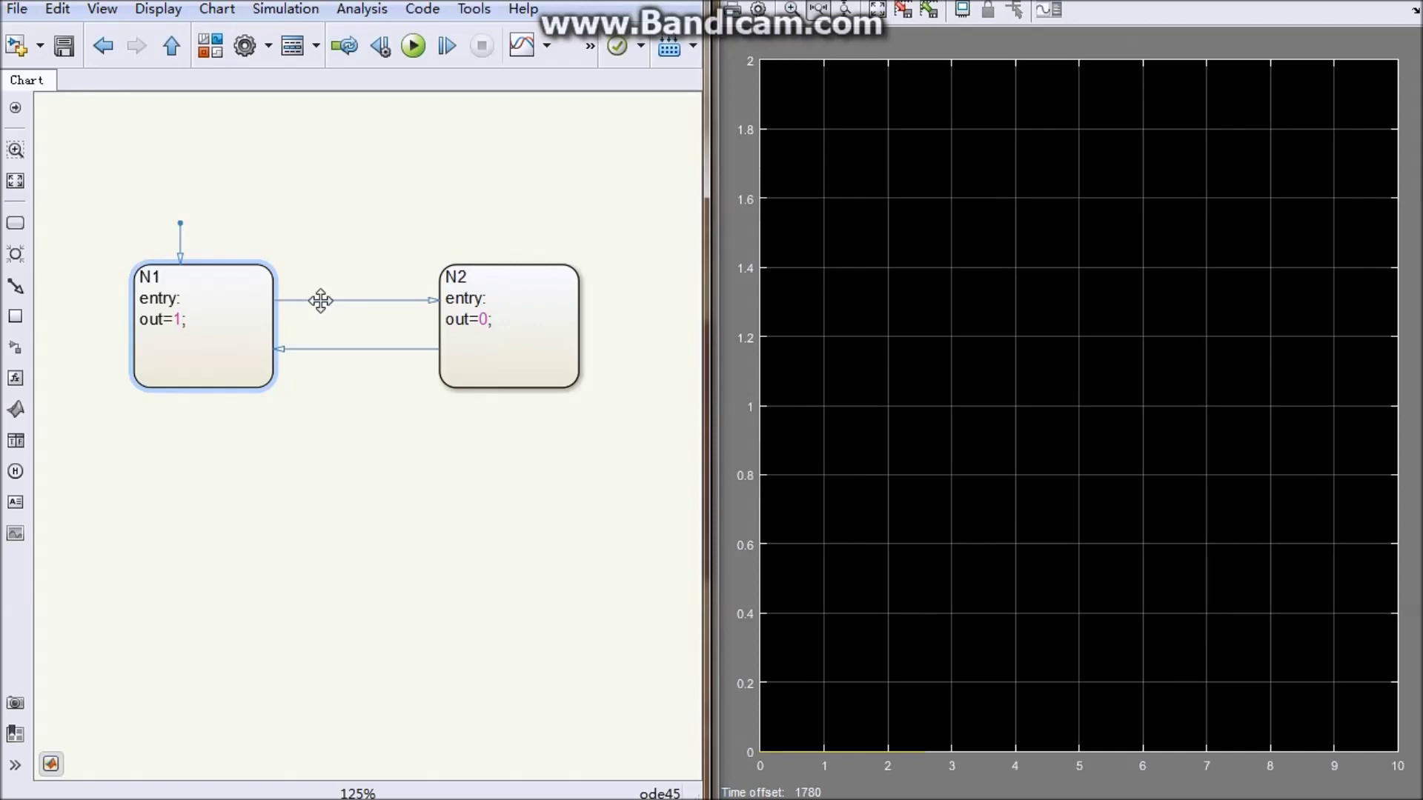
{"action": "left_click", "coordinate": [234, 329]}
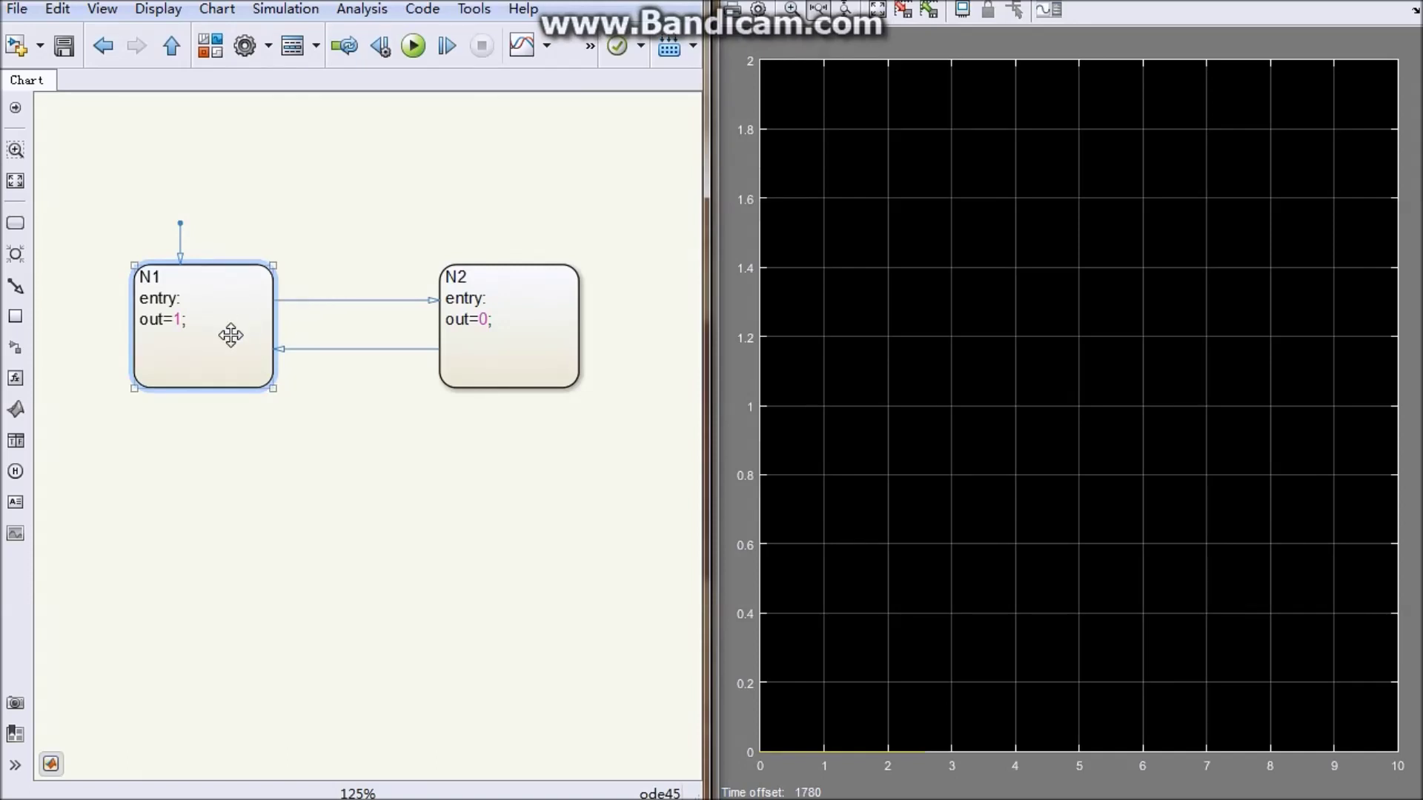
{"action": "left_click", "coordinate": [518, 343]}
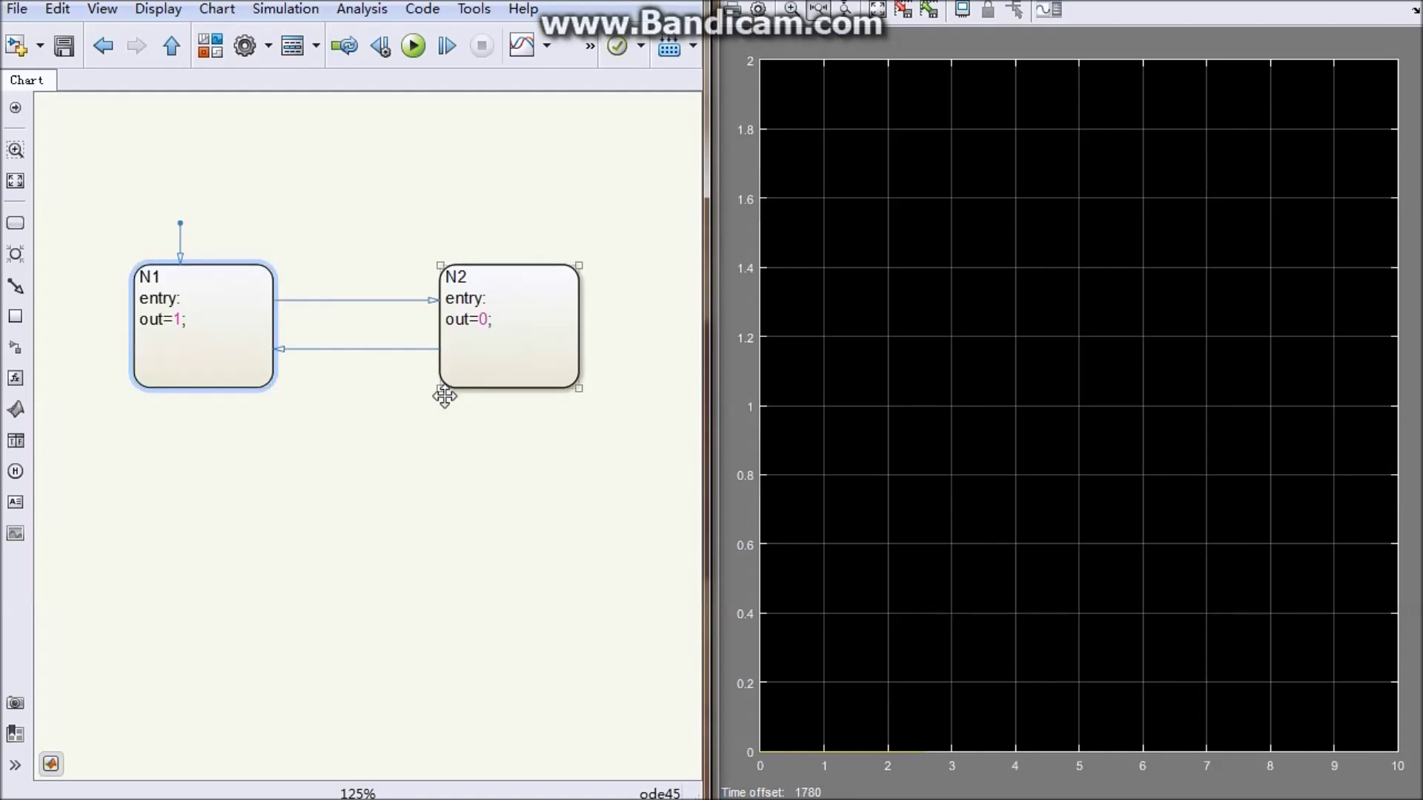
{"action": "left_click", "coordinate": [228, 353]}
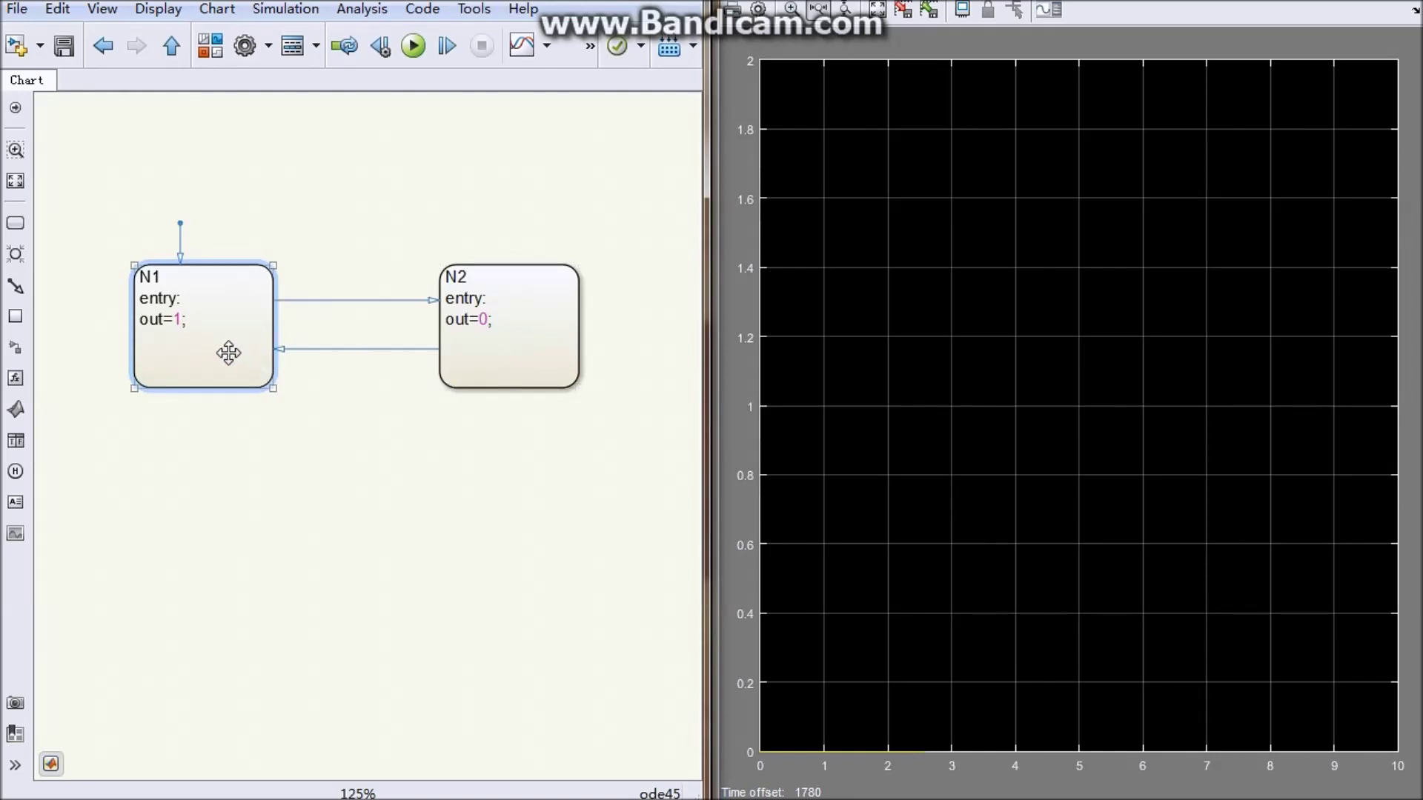
{"action": "left_click", "coordinate": [330, 300]}
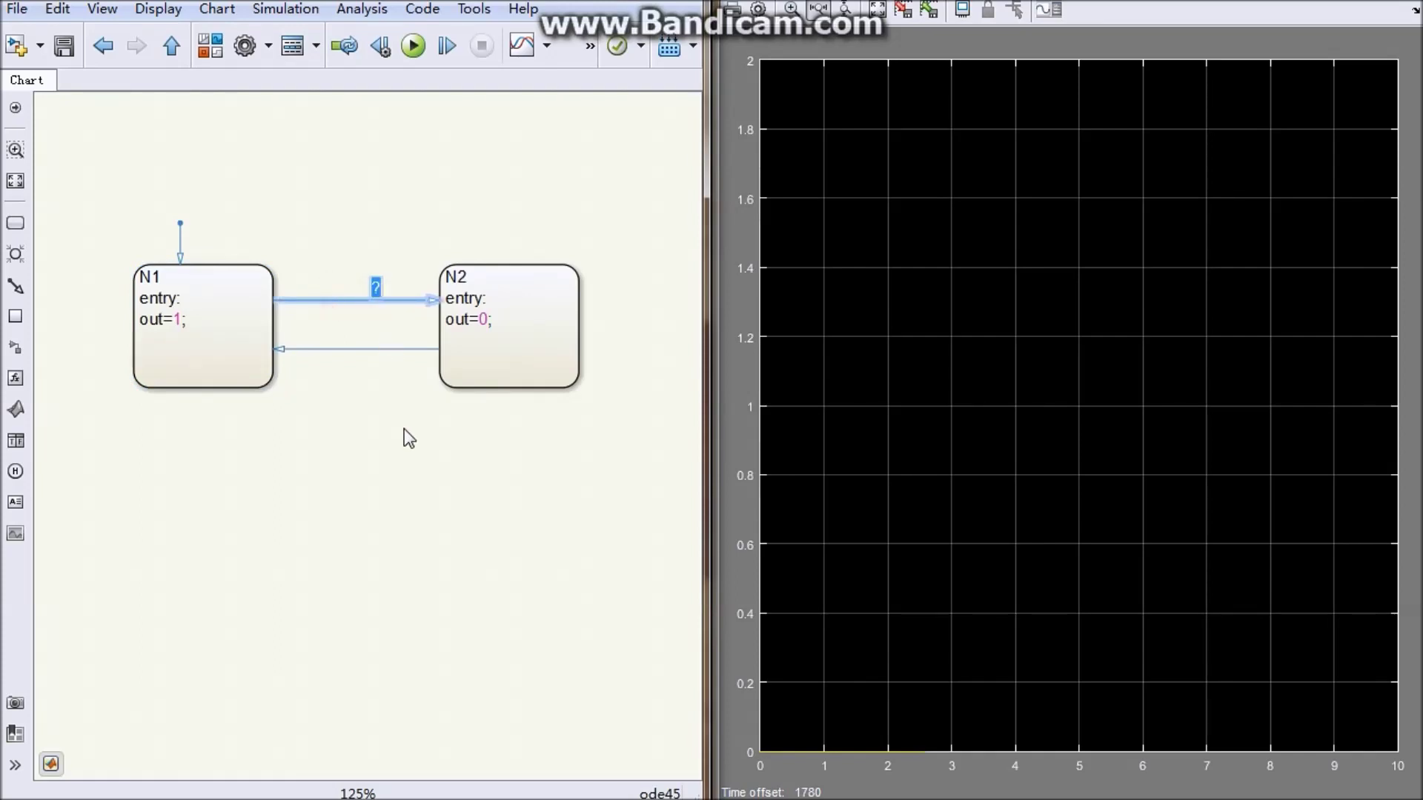
Start a bracketed guard label on the N1-to-N2 transition and shift it left
{"action": "type", "text": "["}
{"action": "left_click", "coordinate": [373, 334]}
{"action": "left_click", "coordinate": [374, 290]}
{"action": "left_click_drag", "start_coordinate": [359, 291], "coordinate": [315, 290]}
{"action": "left_click", "coordinate": [364, 423]}
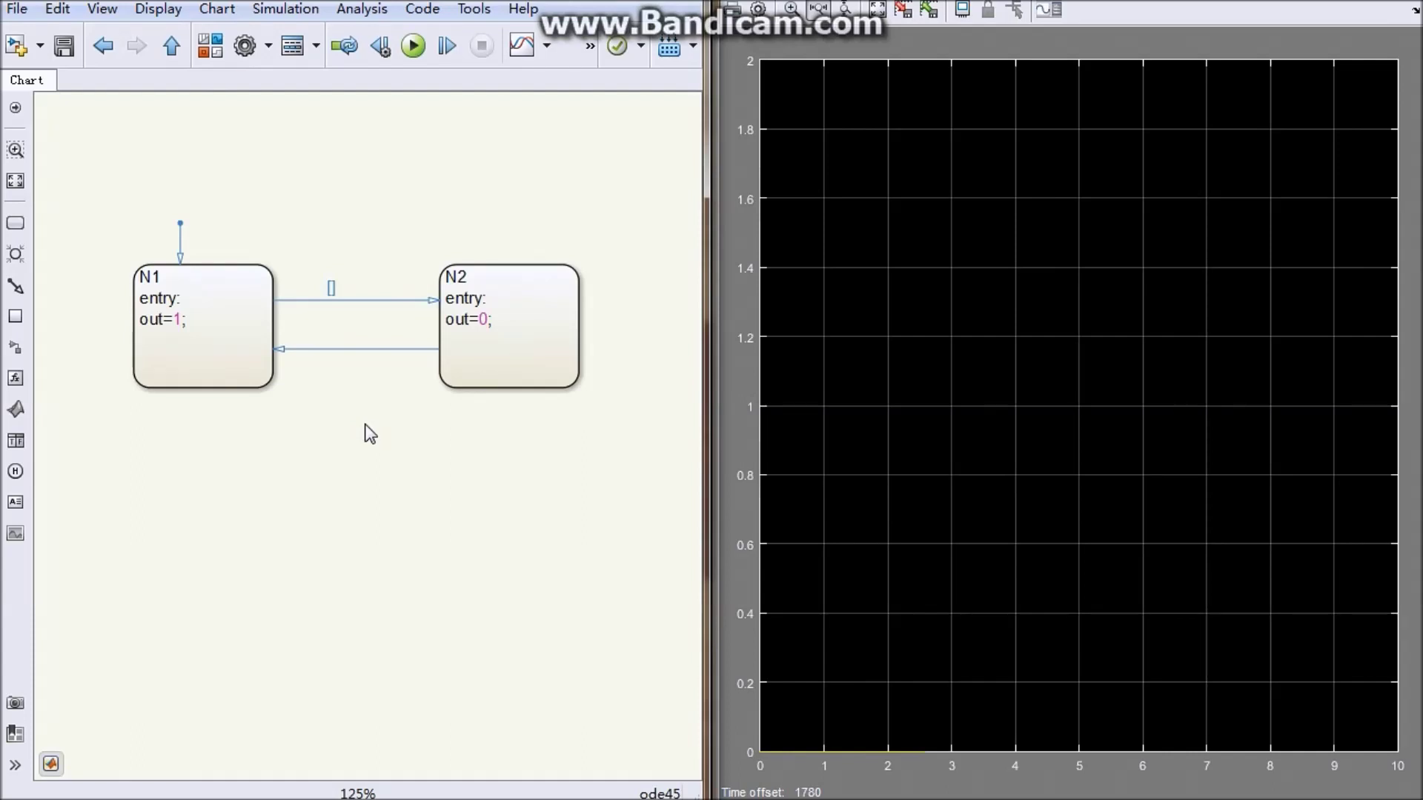
Set the range 0-100% Constant block's value to 10
{"action": "left_click", "coordinate": [192, 322]}
{"action": "left_click", "coordinate": [198, 135]}
{"action": "left_click", "coordinate": [169, 59]}
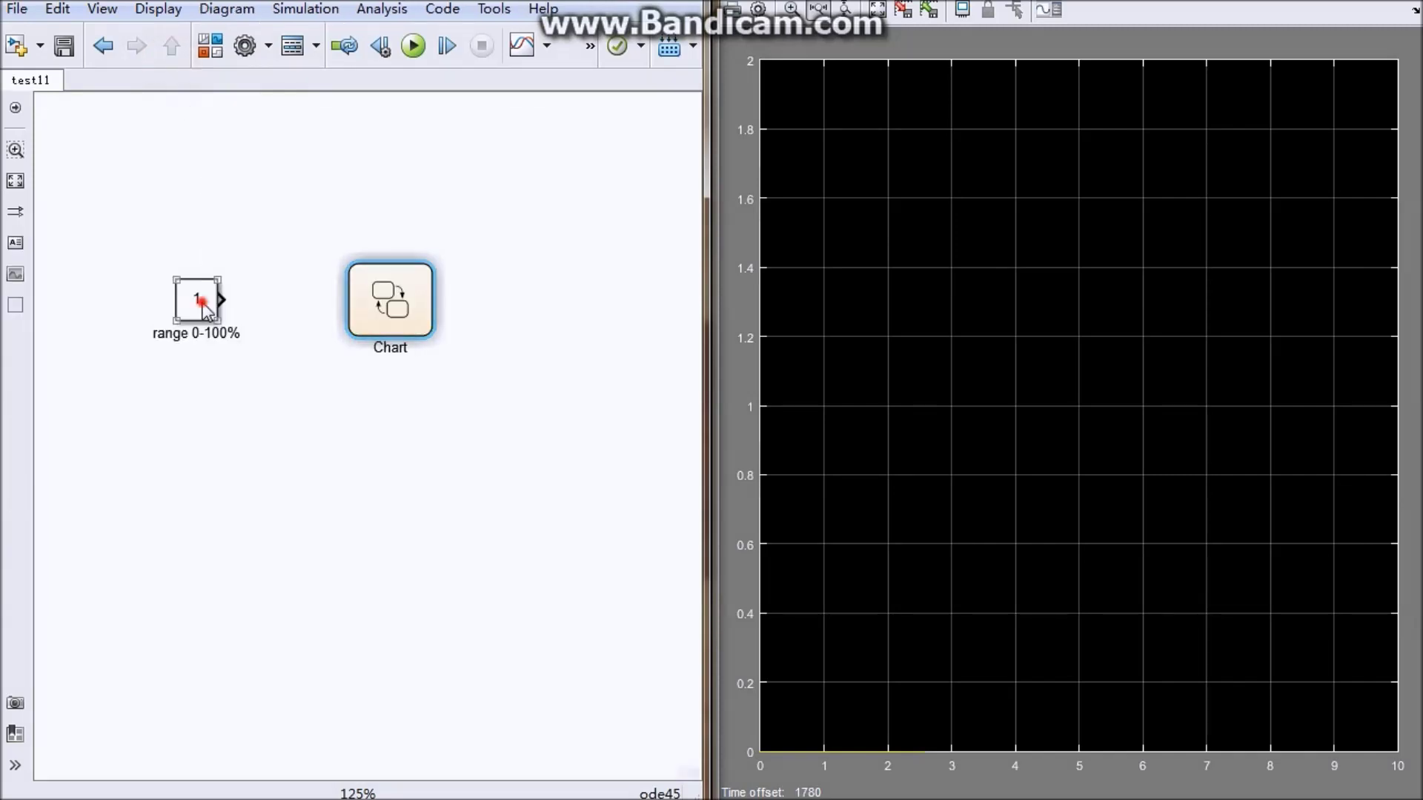
{"action": "double_click", "coordinate": [201, 301]}
{"action": "type", "text": "10"}
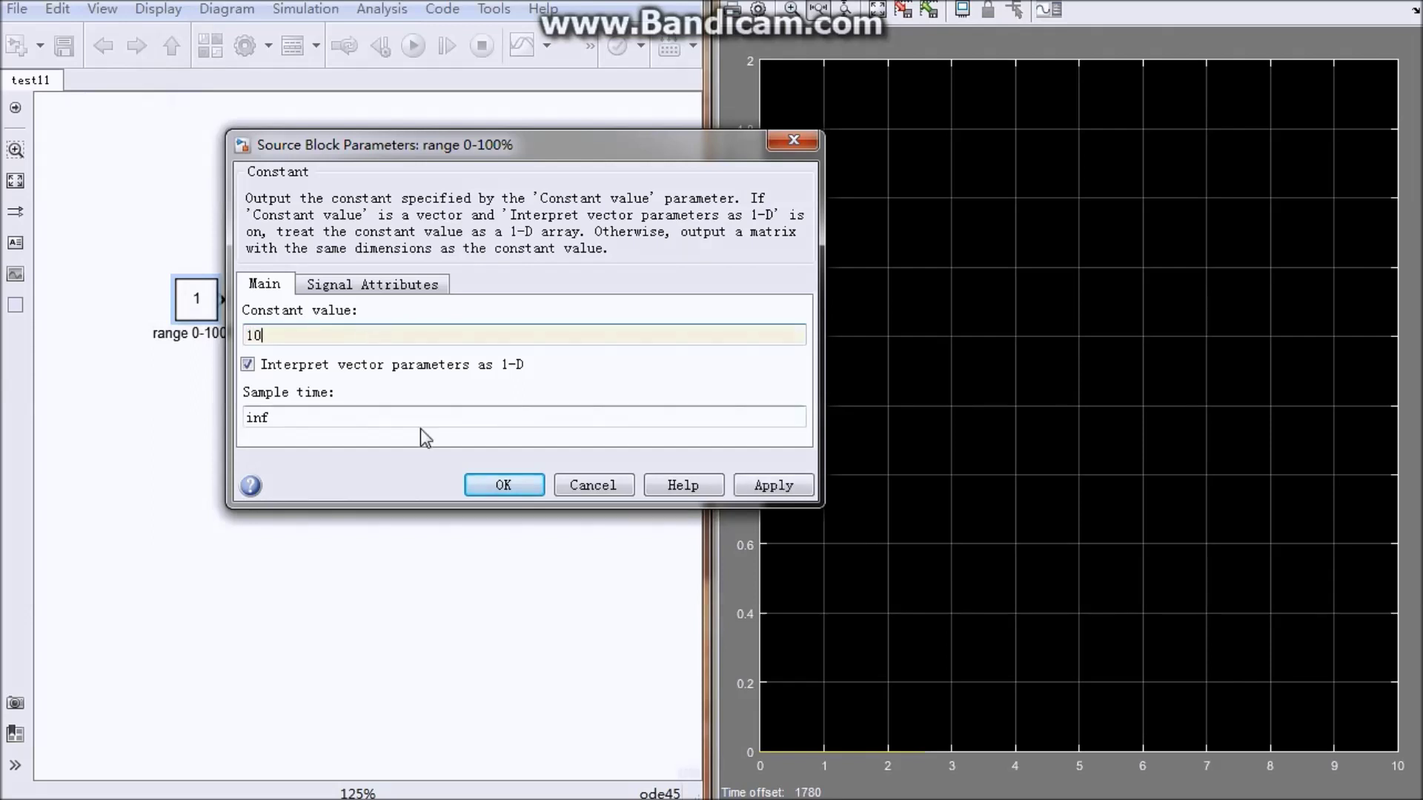
{"action": "left_click", "coordinate": [531, 483]}
Give the N1-to-N2 transition the guard condition [i>=in]
{"action": "double_click", "coordinate": [391, 303]}
{"action": "left_click", "coordinate": [206, 320]}
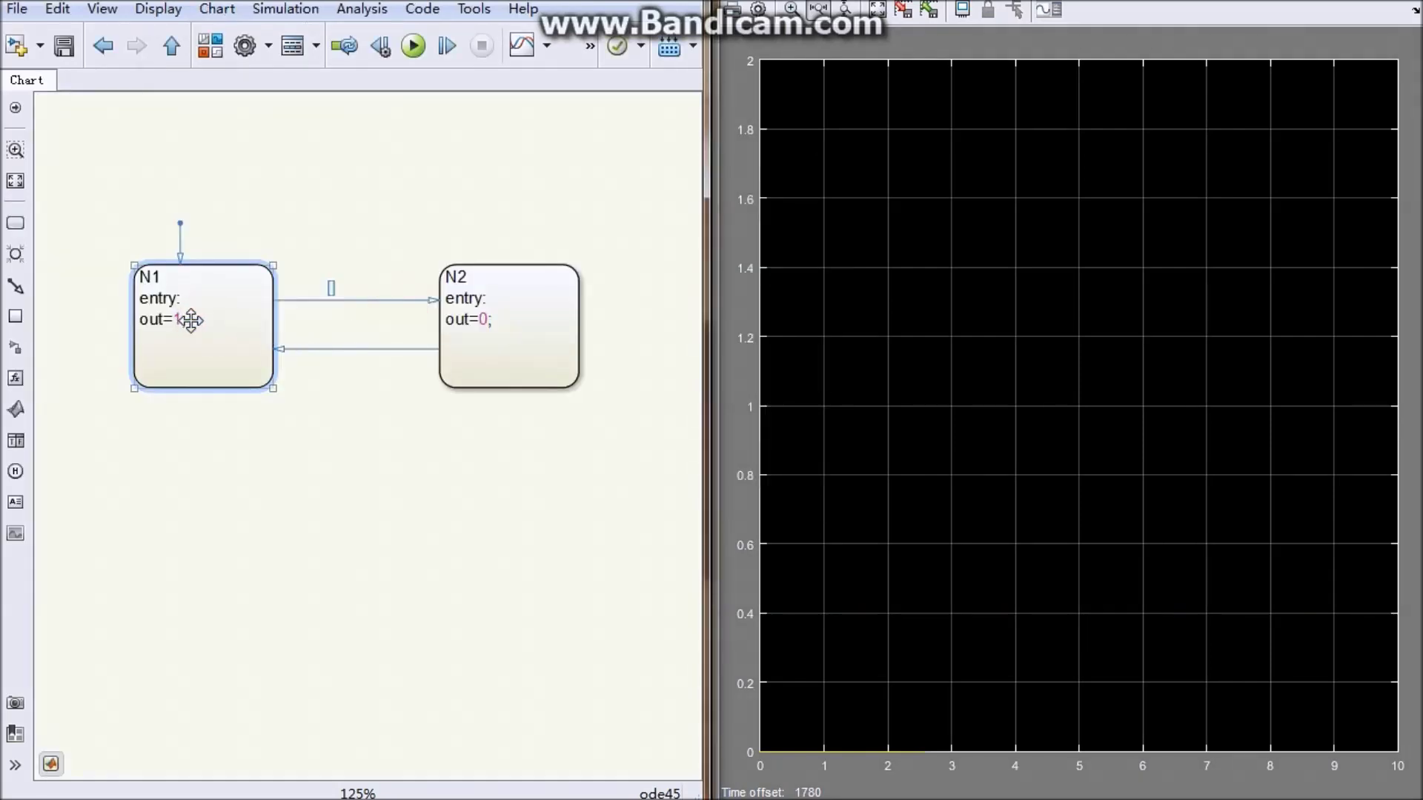
{"action": "left_click", "coordinate": [331, 287]}
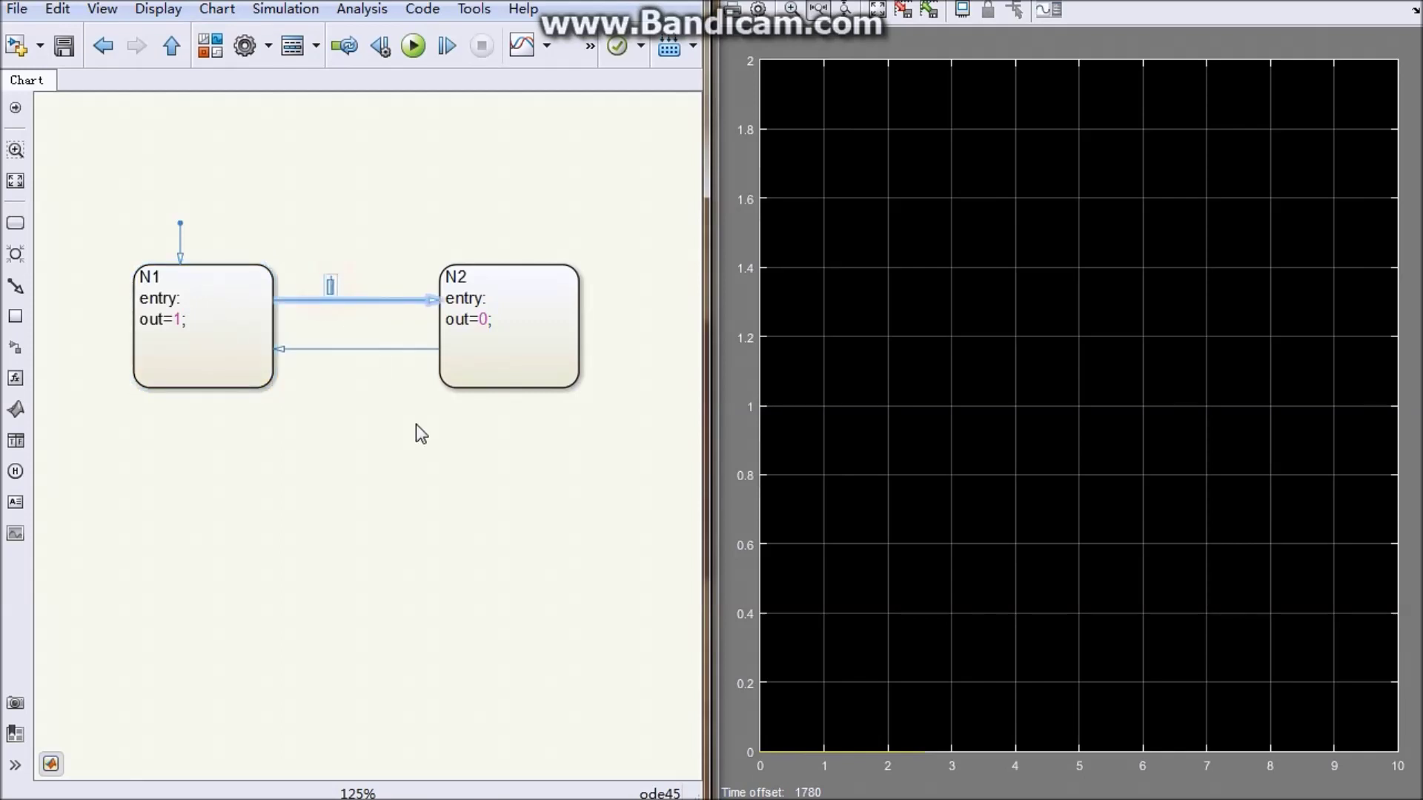
{"action": "type", "text": "i"}
{"action": "type", "text": ">=in"}
{"action": "left_click", "coordinate": [415, 426]}
Add i=1; and an empty during: section to N1, and enlarge the state
{"action": "left_click", "coordinate": [185, 325]}
{"action": "left_click", "coordinate": [185, 324]}
{"action": "key", "text": "Return"}
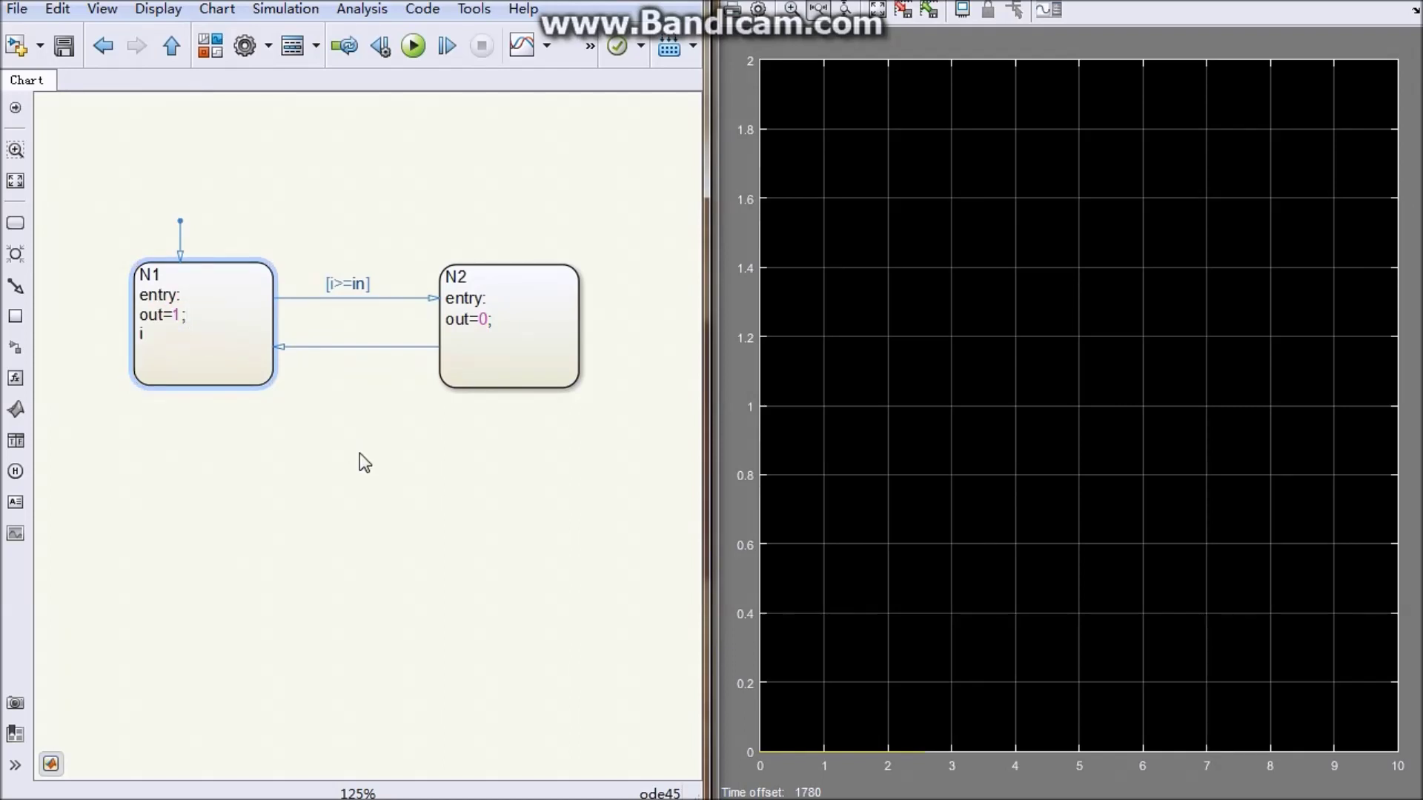
{"action": "type", "text": "i=1;"}
{"action": "key", "text": "Return"}
{"action": "type", "text": "during:"}
{"action": "key", "text": "Return"}
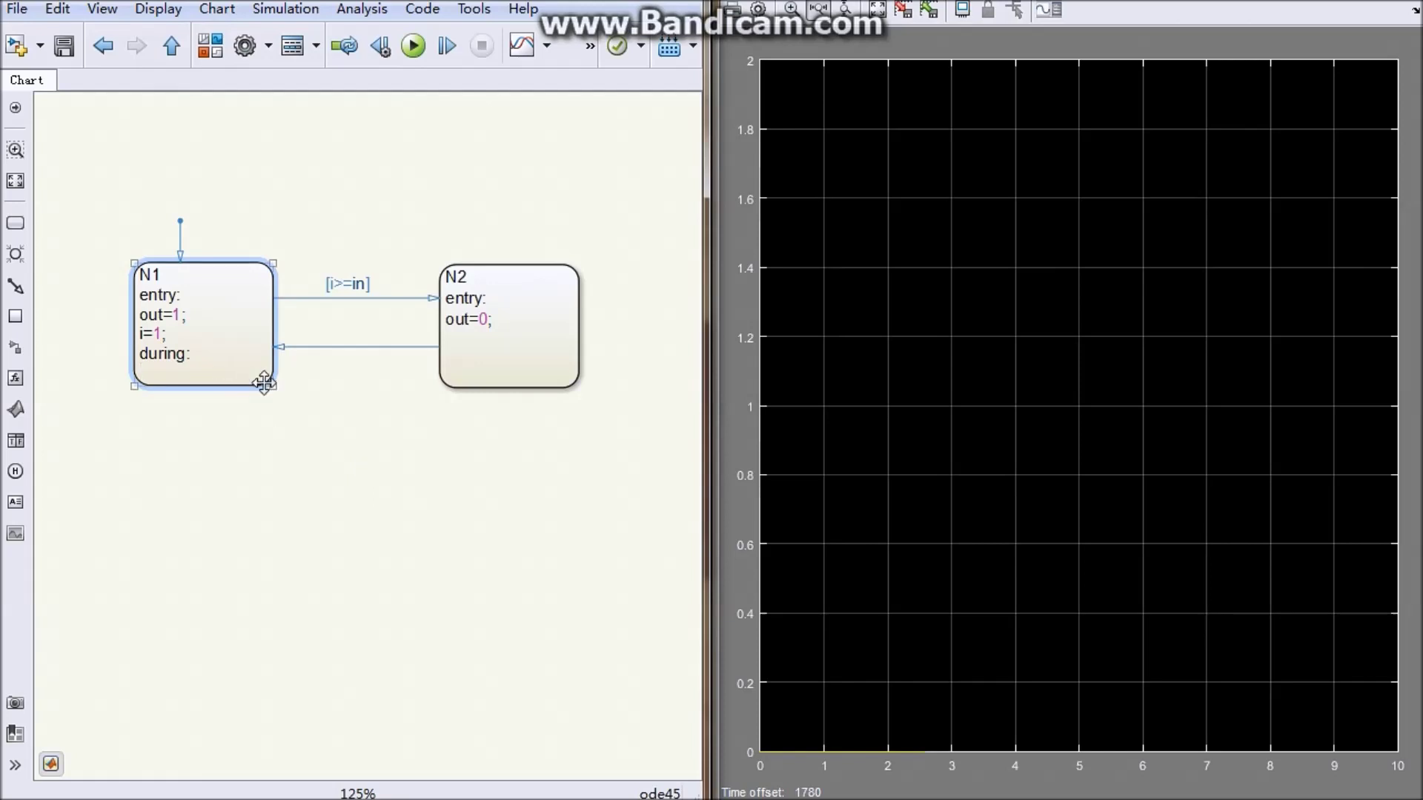
{"action": "left_click_drag", "start_coordinate": [269, 384], "coordinate": [277, 398]}
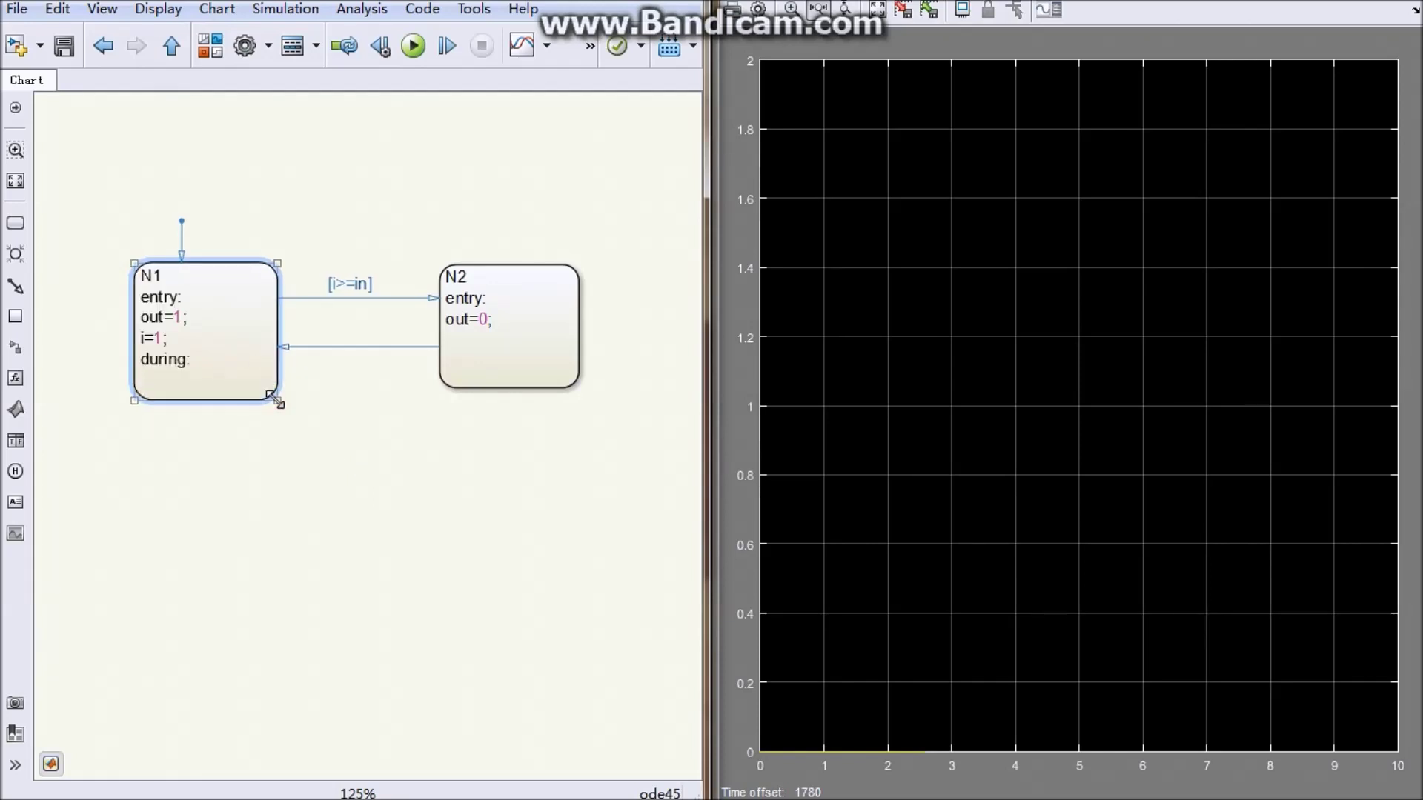
{"action": "left_click", "coordinate": [154, 382]}
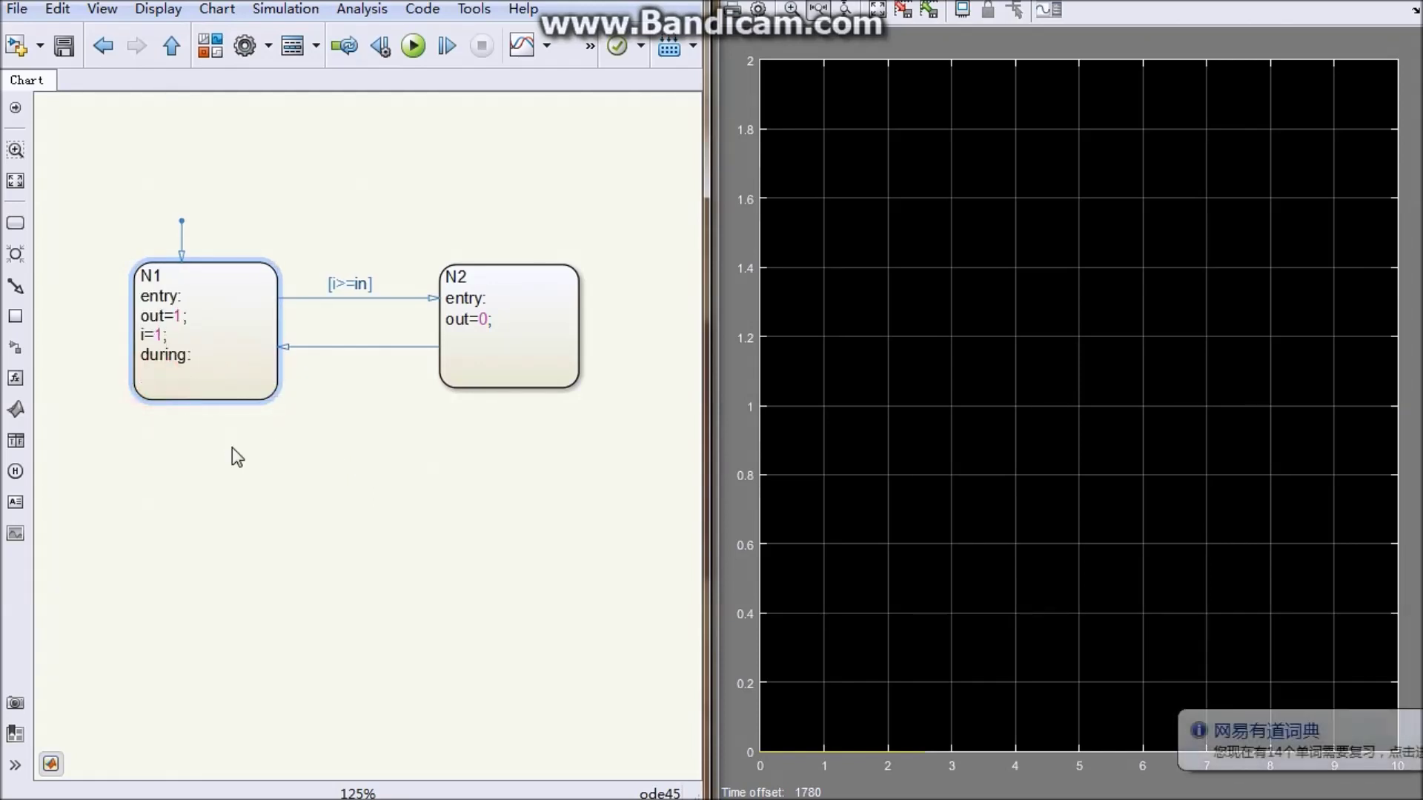
Add the during action i=i+1; to state N1 and move N1 up-left
{"action": "left_click", "coordinate": [200, 391]}
{"action": "left_click", "coordinate": [170, 384]}
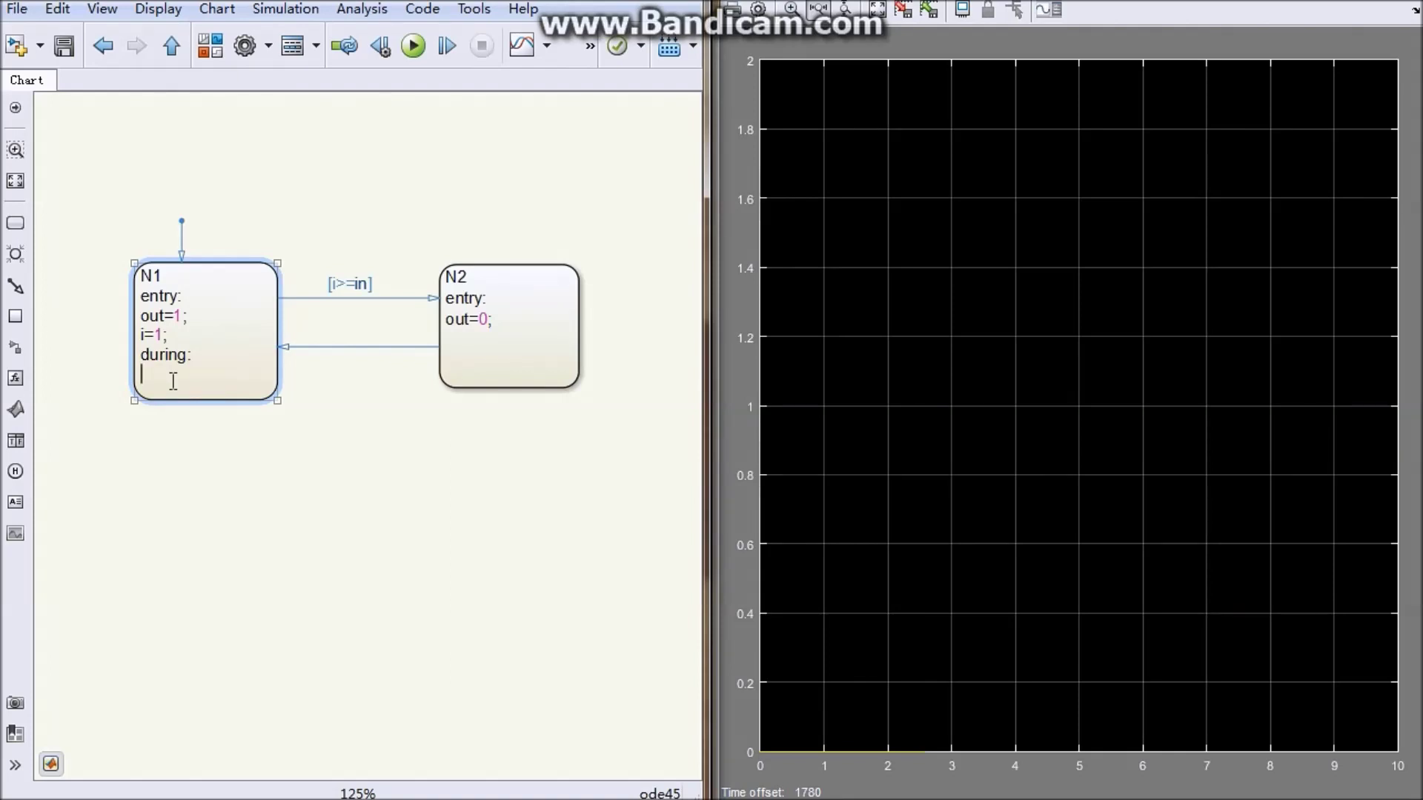
{"action": "type", "text": "i=i+1;"}
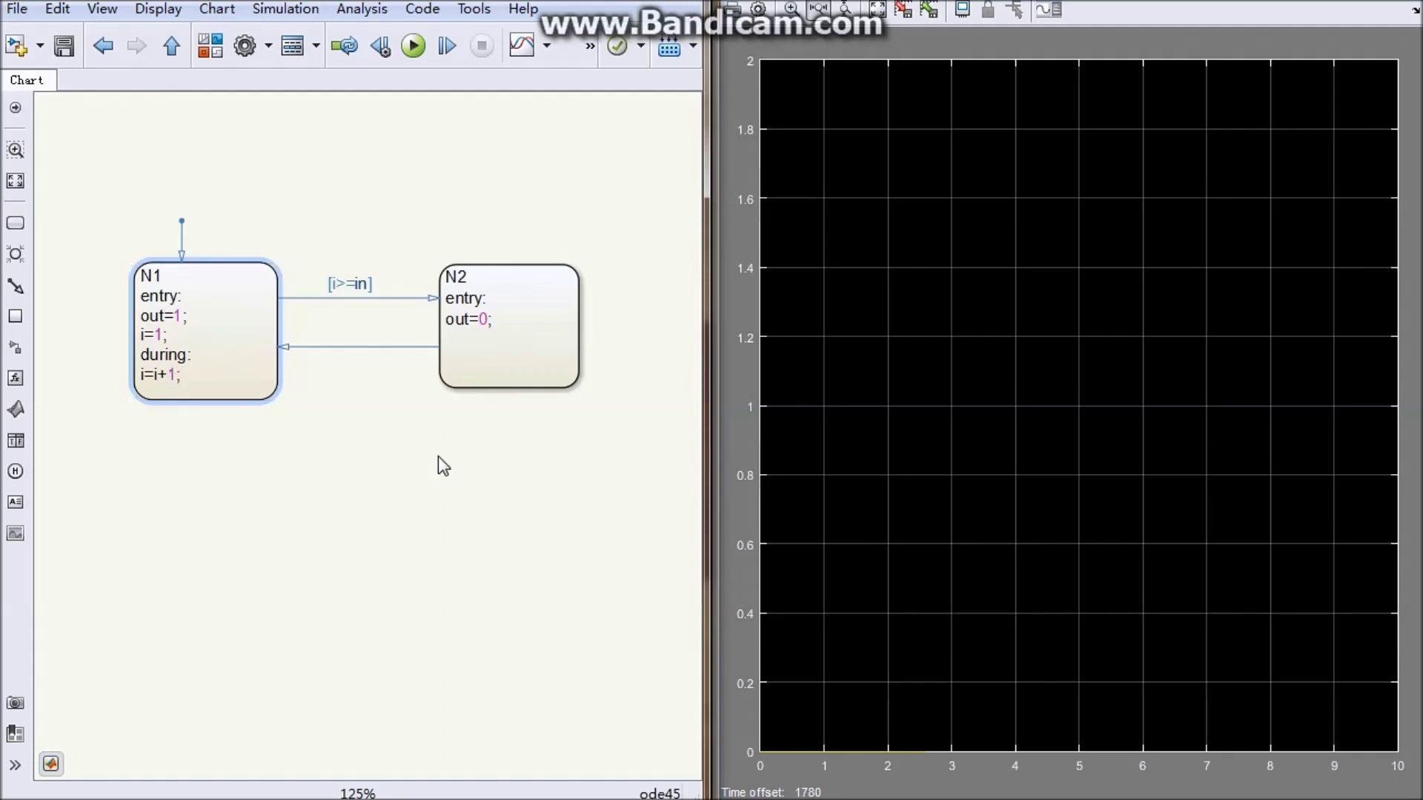
{"action": "left_click", "coordinate": [237, 342]}
{"action": "left_click_drag", "start_coordinate": [183, 326], "coordinate": [129, 321]}
{"action": "left_click", "coordinate": [296, 358]}
Edit the bracketed condition label on the N2-to-N1 transition
{"action": "left_click", "coordinate": [327, 341]}
{"action": "left_click", "coordinate": [327, 342]}
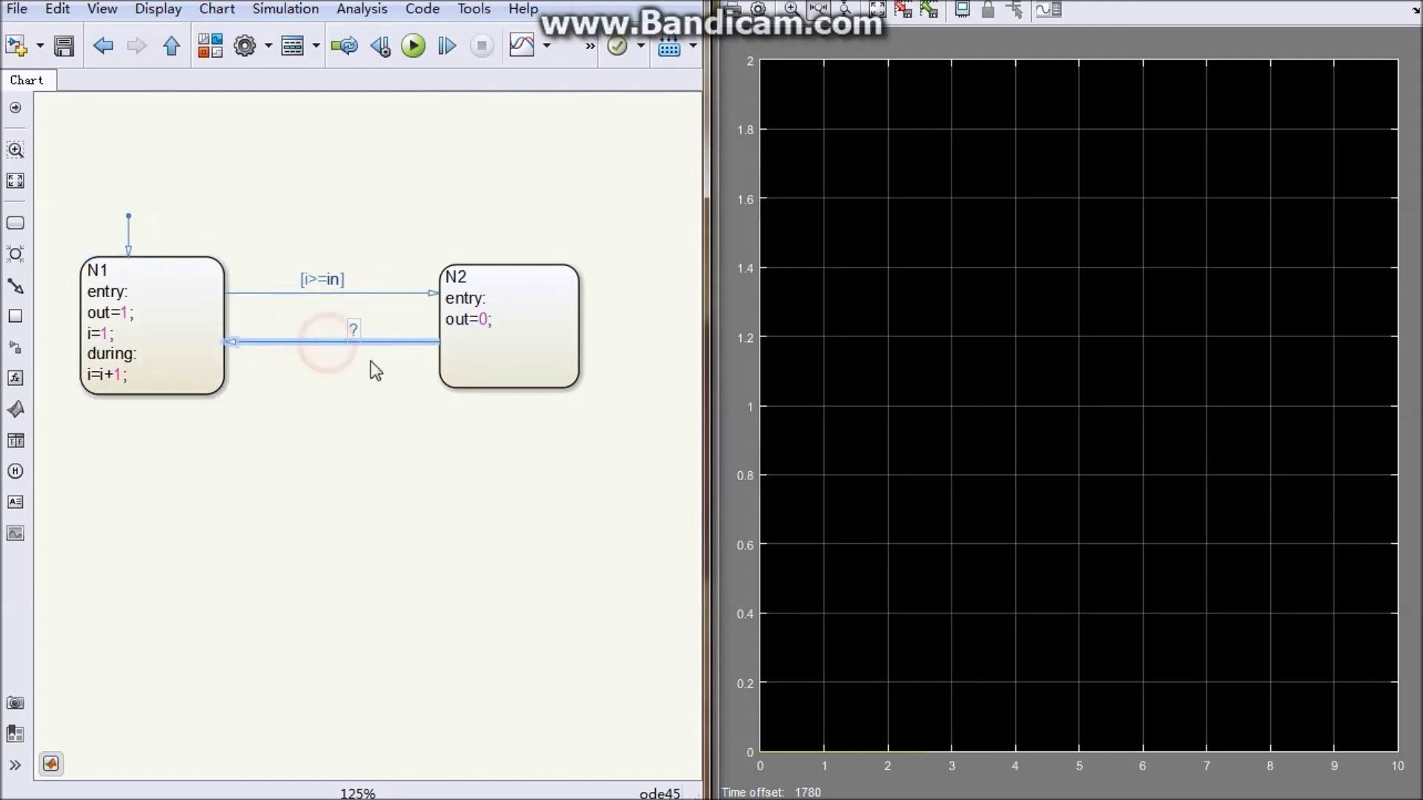
{"action": "left_click", "coordinate": [357, 329]}
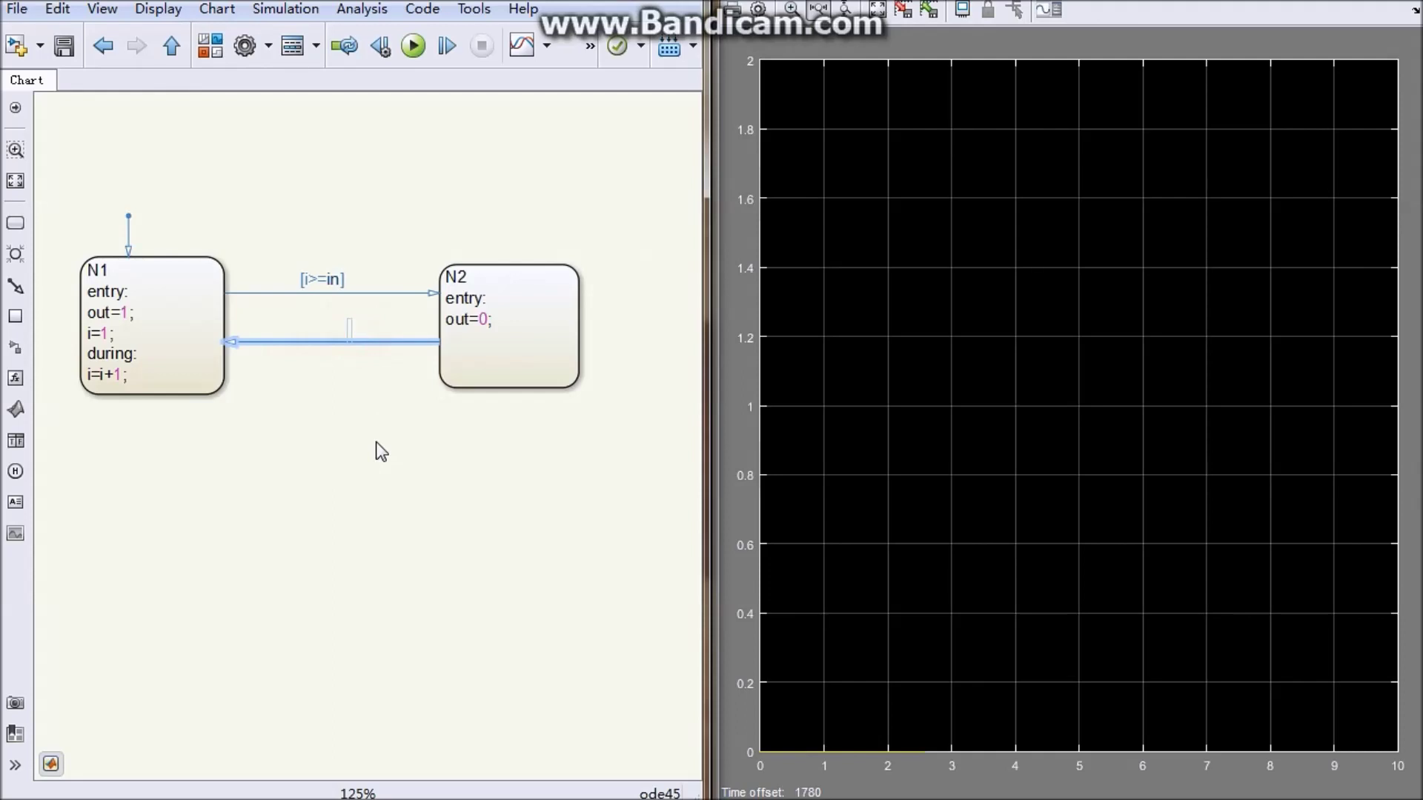
{"action": "left_click", "coordinate": [354, 330]}
{"action": "left_click", "coordinate": [358, 368]}
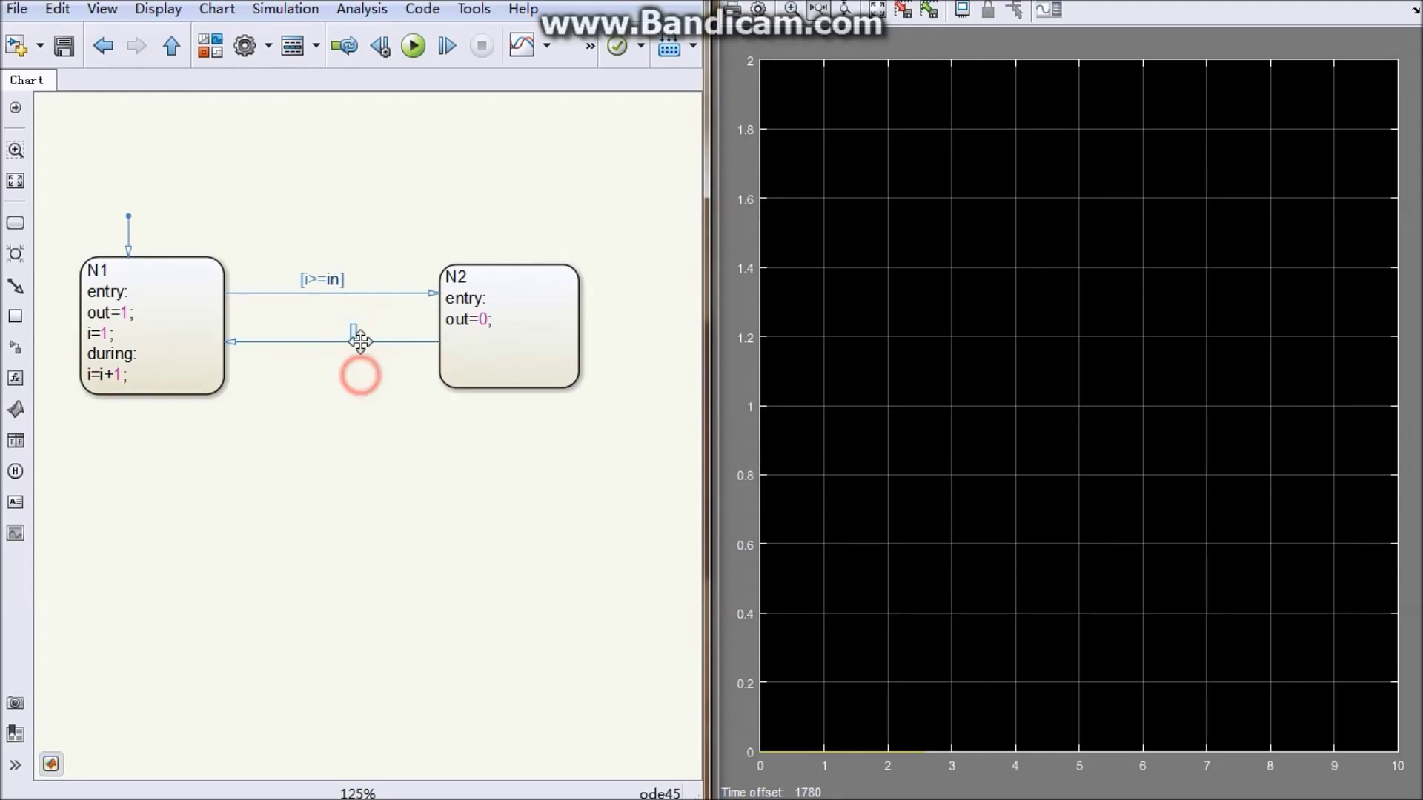
{"action": "left_click", "coordinate": [356, 331]}
{"action": "left_click", "coordinate": [318, 338]}
{"action": "left_click", "coordinate": [317, 330]}
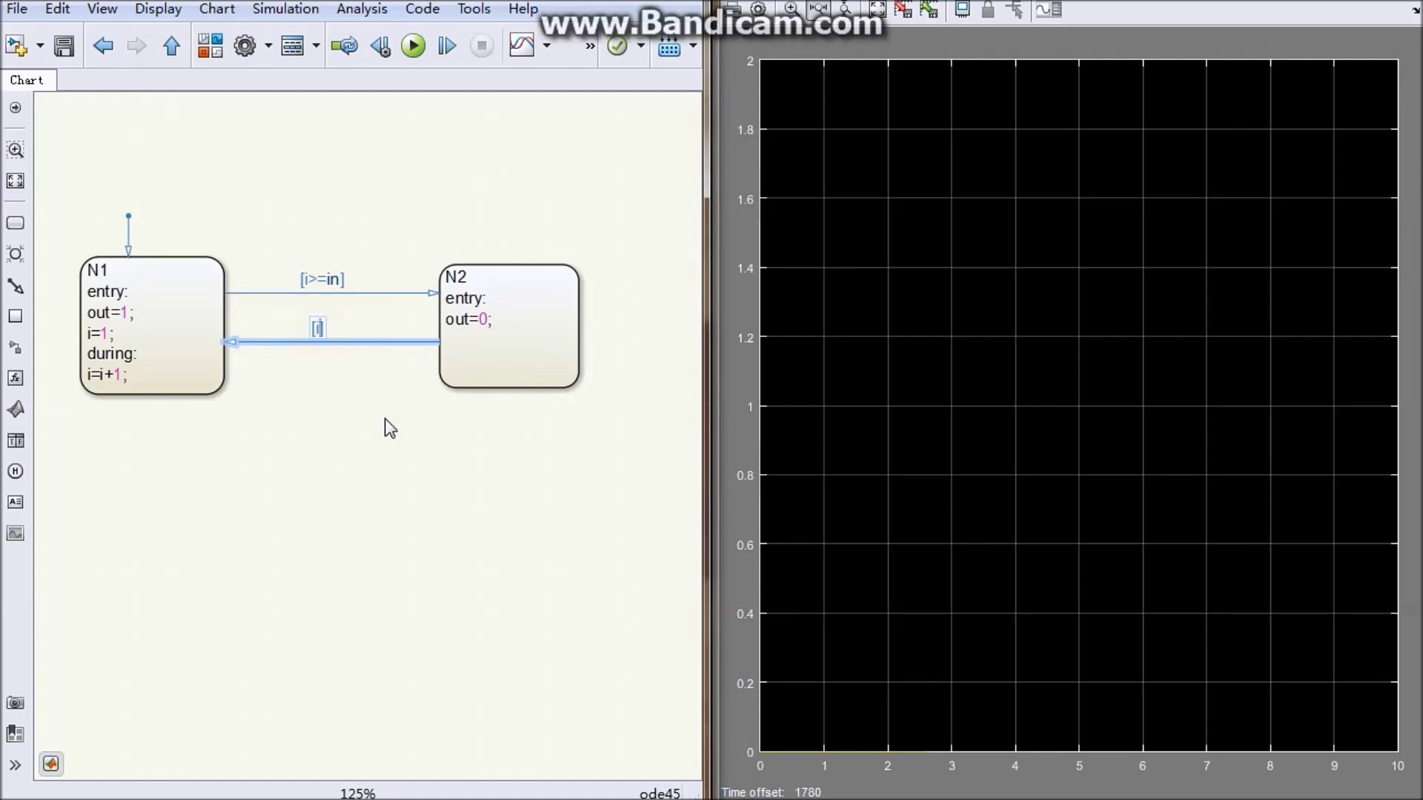
Add a during: section with i=i+1; under out=0; in state N2
{"action": "left_click", "coordinate": [519, 304]}
{"action": "left_click", "coordinate": [492, 323]}
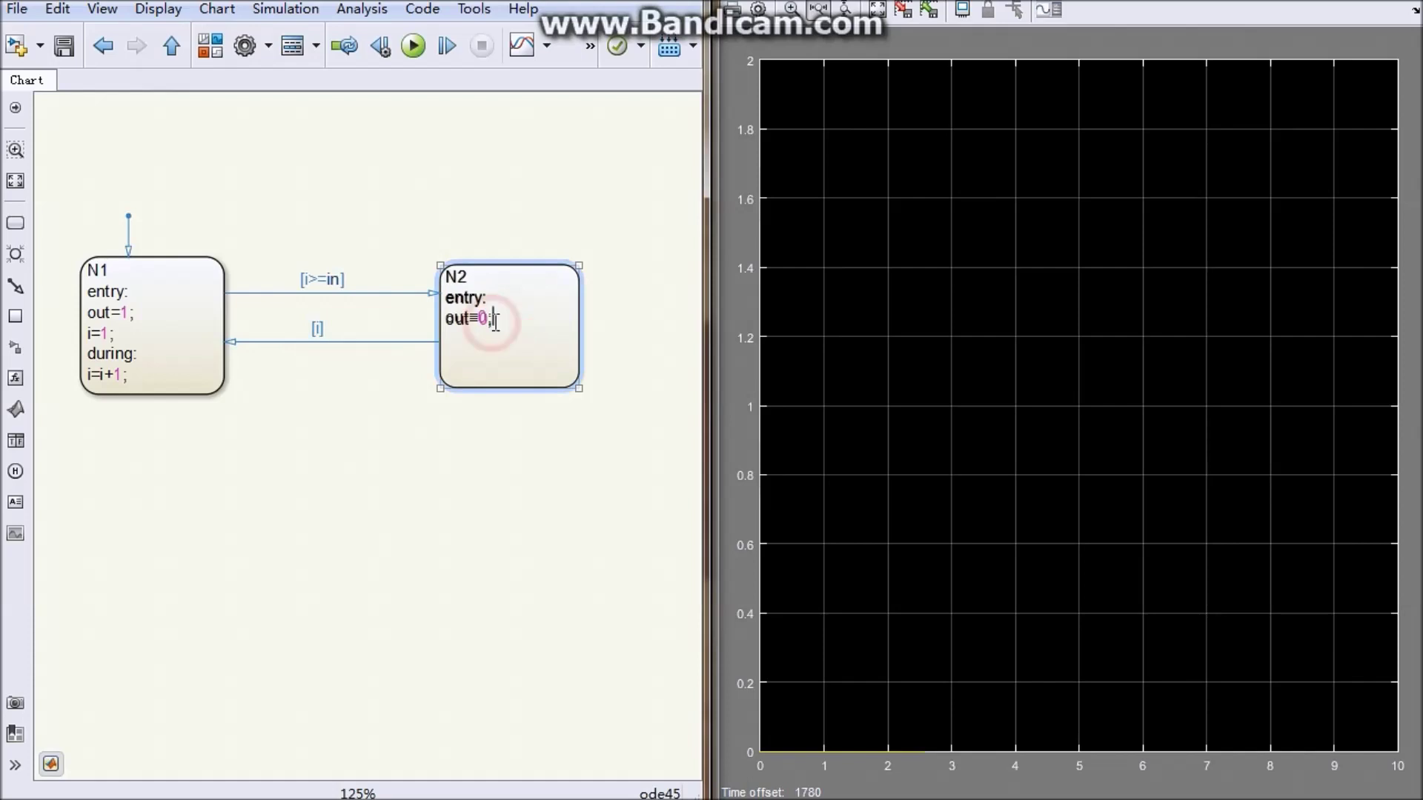
{"action": "key", "text": "Return"}
{"action": "type", "text": "during:"}
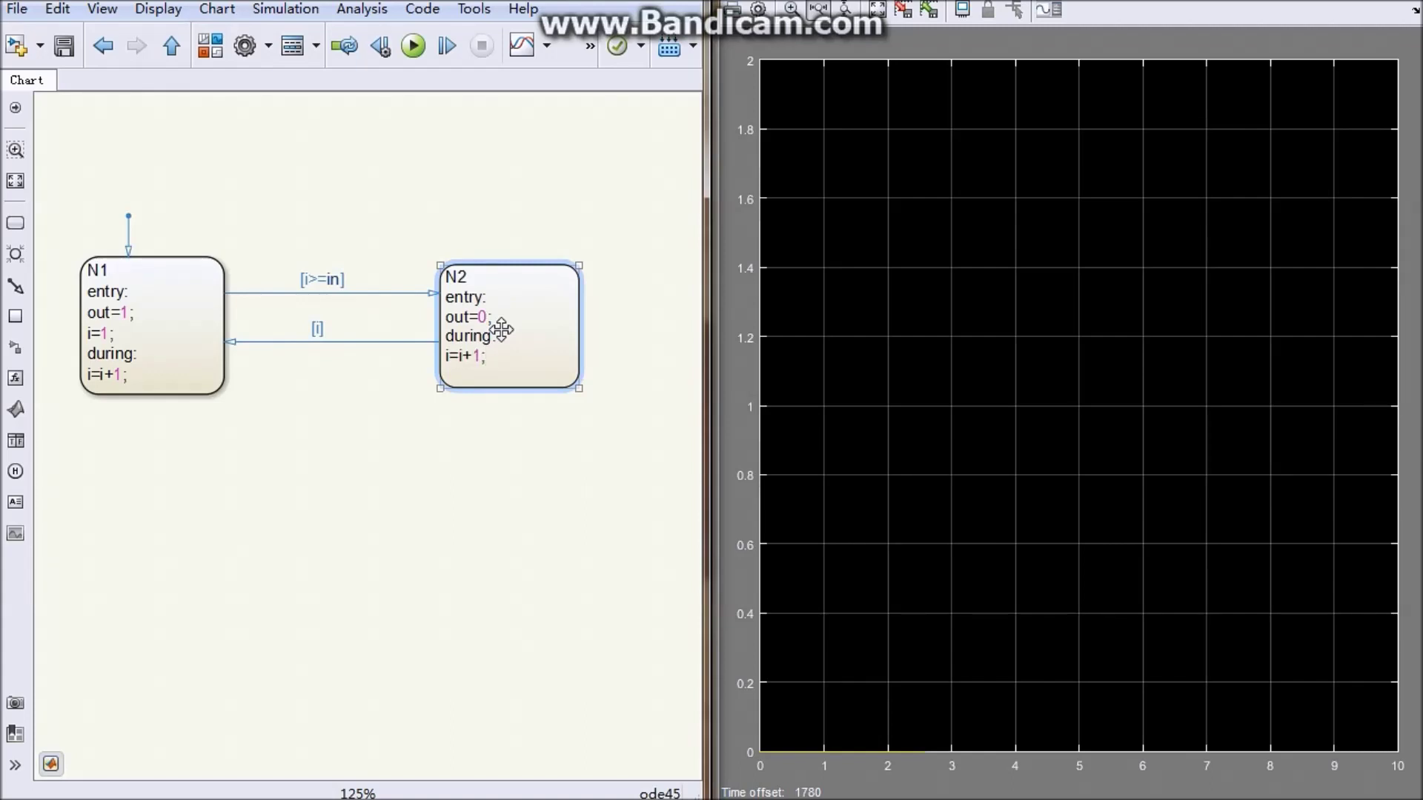
{"action": "left_click", "coordinate": [326, 342]}
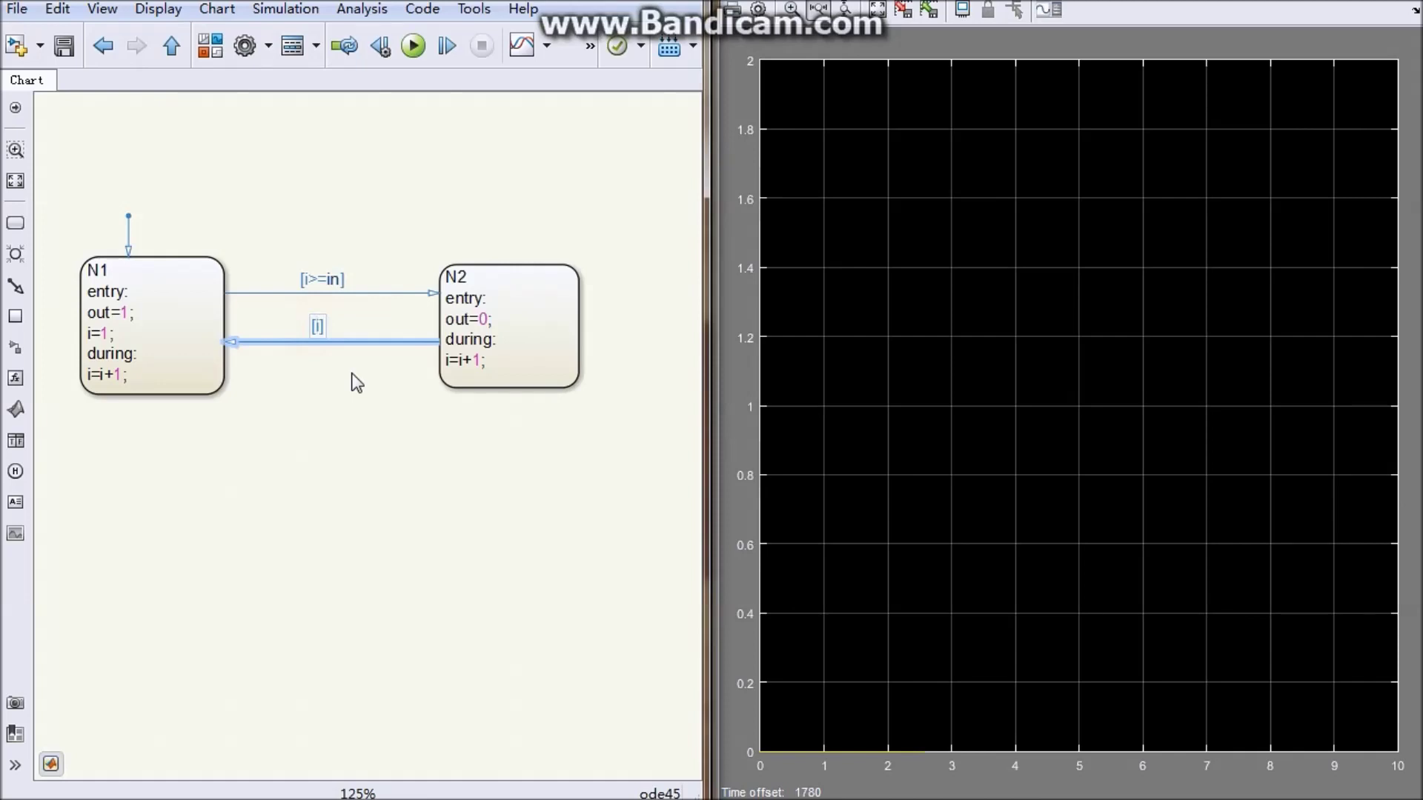
Correct the N2-to-N1 transition guard so it reads [i>=99]
{"action": "type", "text": "10"}
{"action": "key", "text": "BackSpace"}
{"action": "key", "text": "BackSpace"}
{"action": "left_click", "coordinate": [377, 376]}
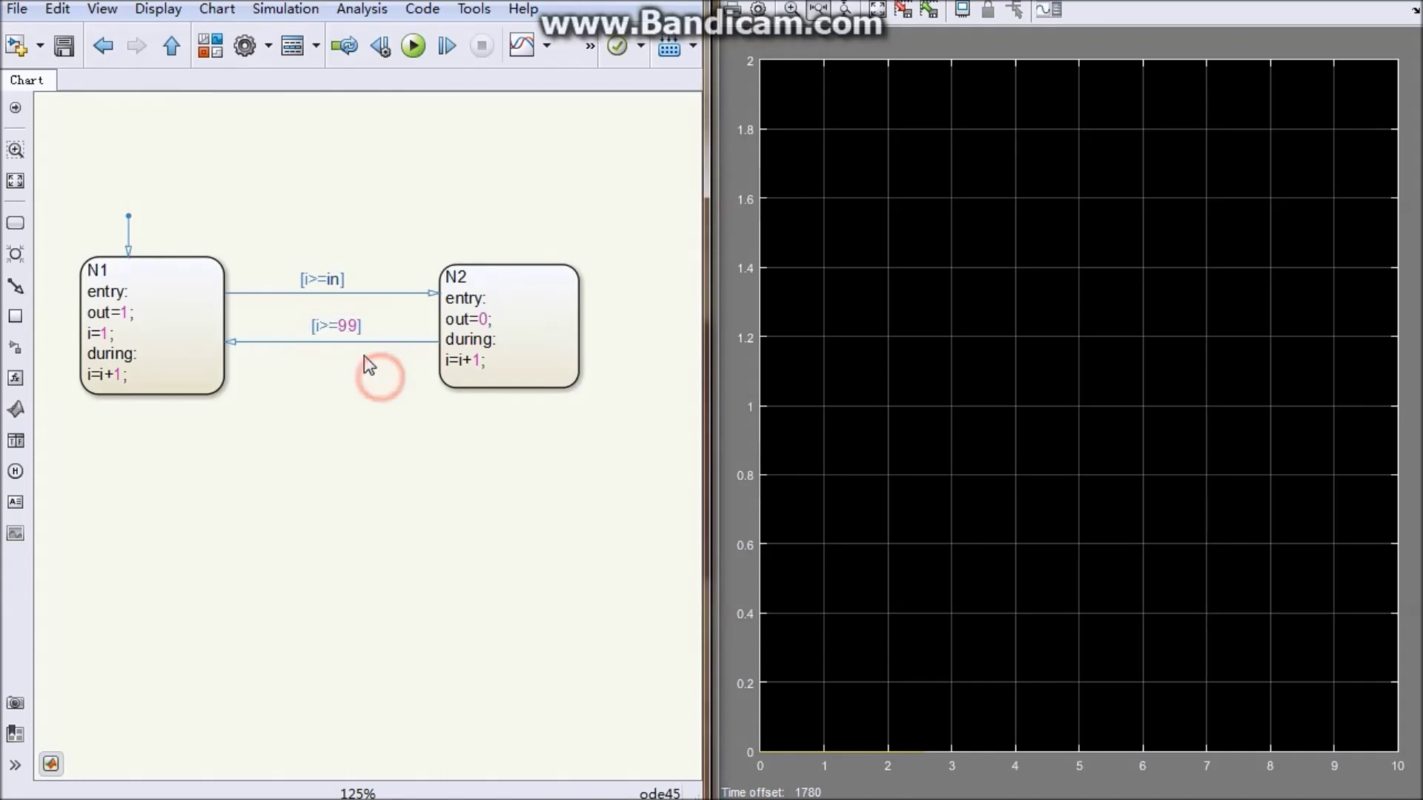
{"action": "left_click", "coordinate": [339, 331]}
{"action": "left_click", "coordinate": [315, 441]}
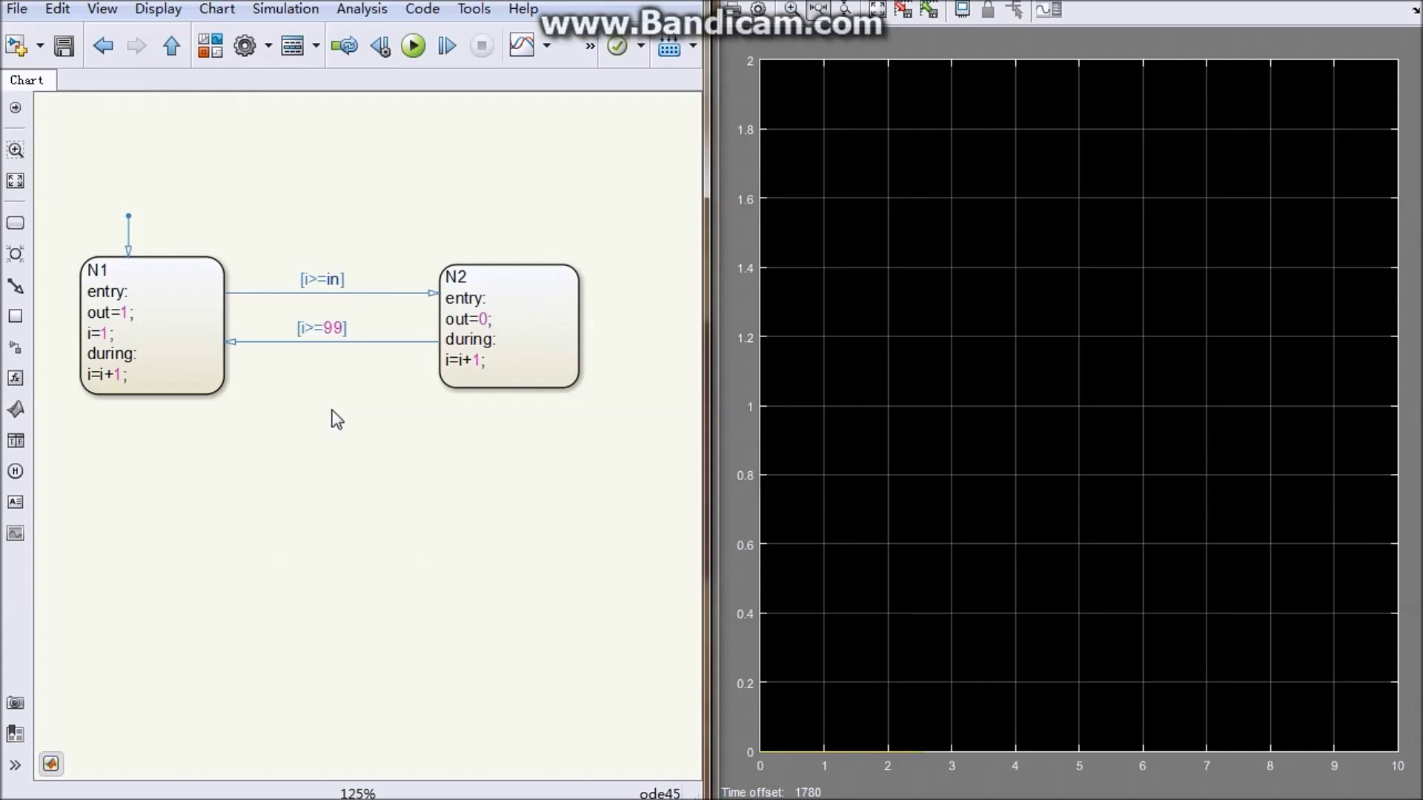
{"action": "left_click", "coordinate": [118, 380]}
Open the chart in Model Explorer and add three new data items
{"action": "right_click", "coordinate": [335, 393]}
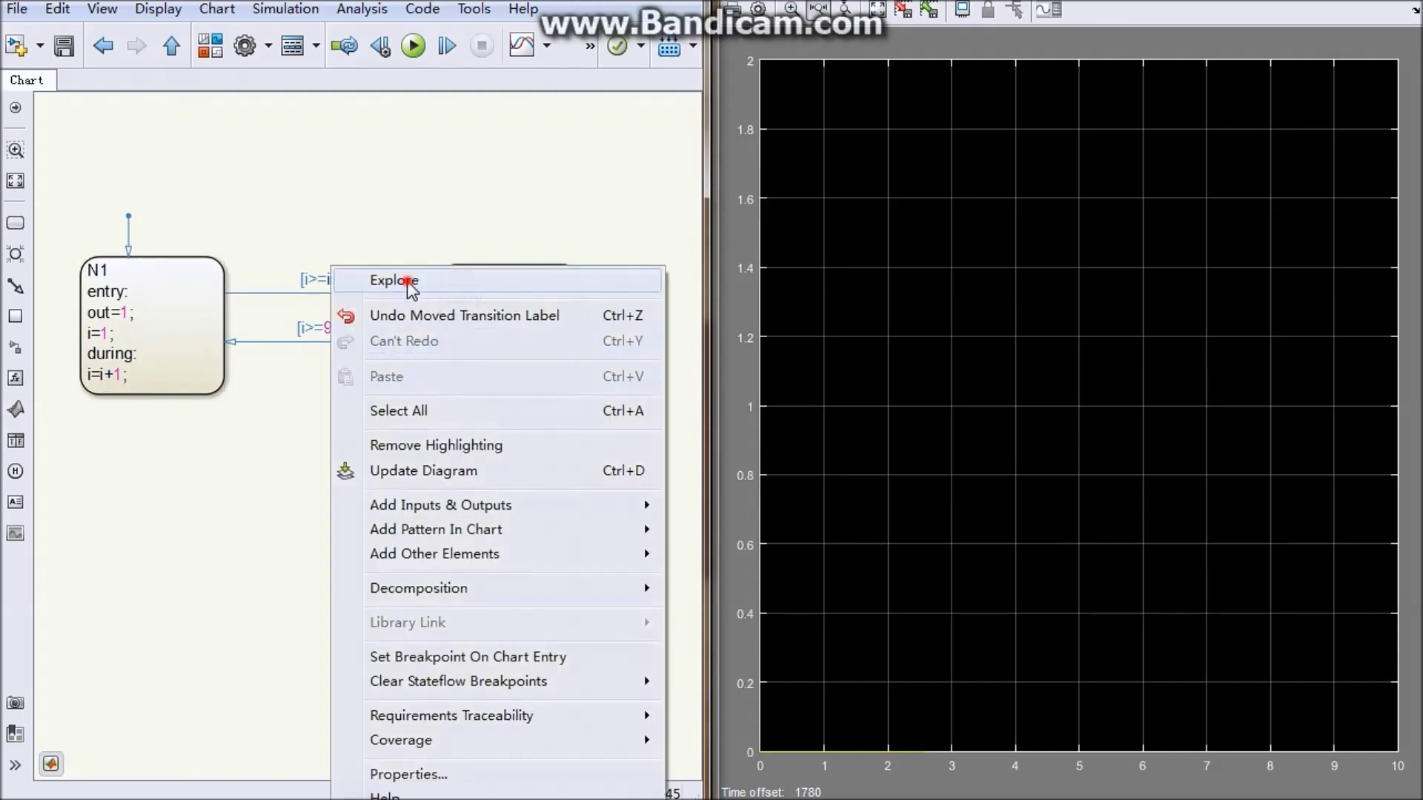
{"action": "left_click", "coordinate": [410, 285]}
{"action": "left_click", "coordinate": [305, 33]}
{"action": "left_click", "coordinate": [305, 33]}
{"action": "left_click", "coordinate": [305, 33]}
Name the first data item in, with Input scope and double data type
{"action": "left_click", "coordinate": [323, 186]}
{"action": "left_click", "coordinate": [332, 185]}
{"action": "type", "text": "in"}
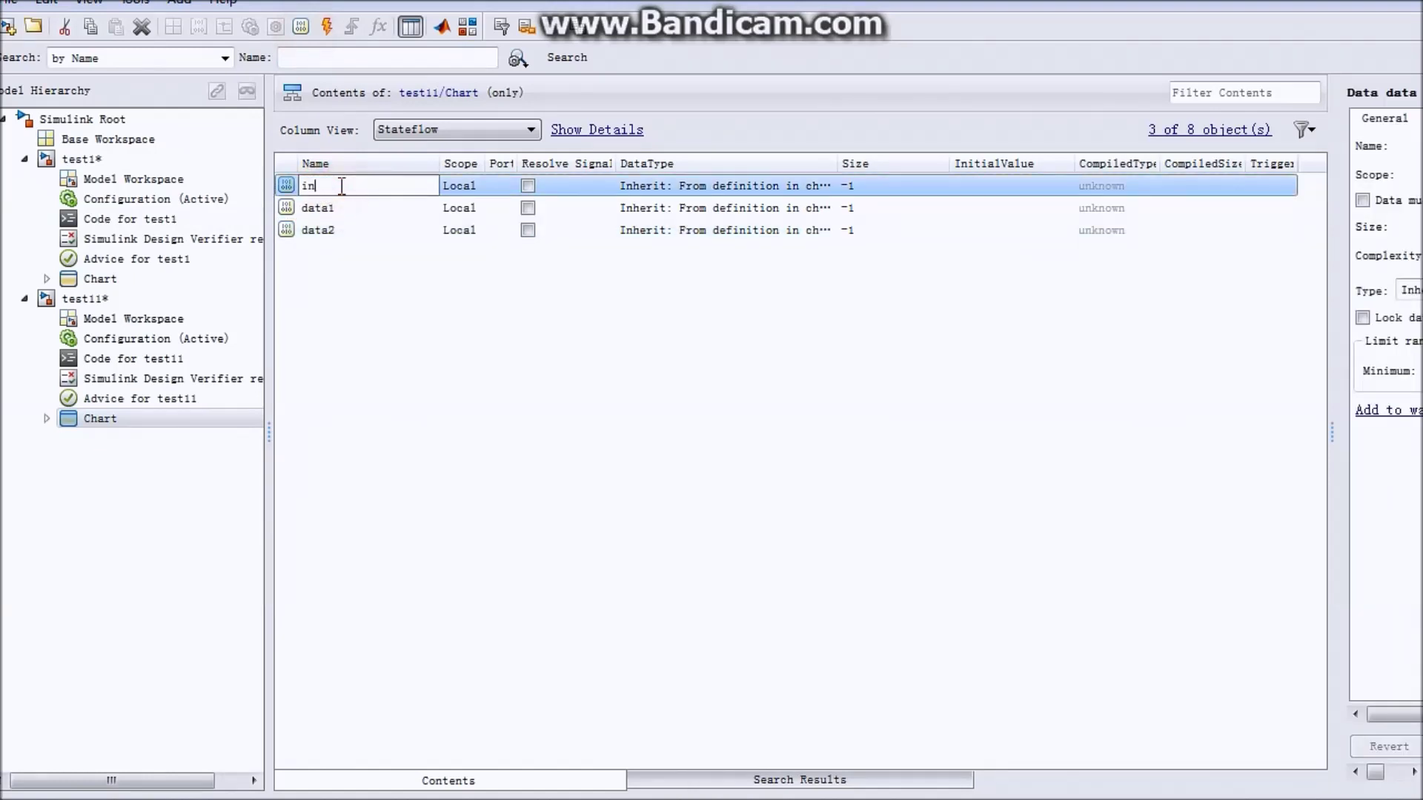
{"action": "left_click", "coordinate": [474, 186]}
{"action": "left_click", "coordinate": [467, 186]}
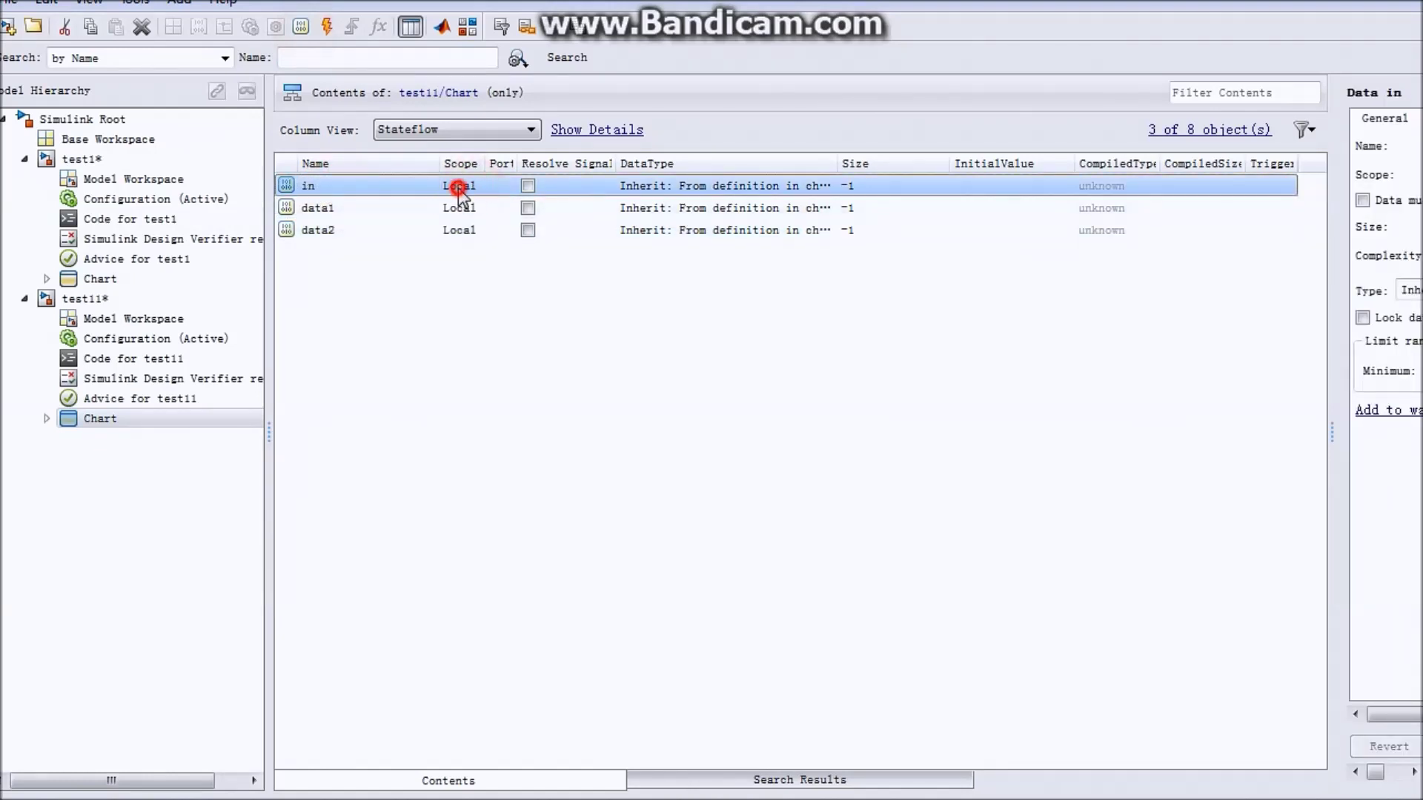
{"action": "left_click", "coordinate": [468, 254]}
{"action": "left_click", "coordinate": [470, 187]}
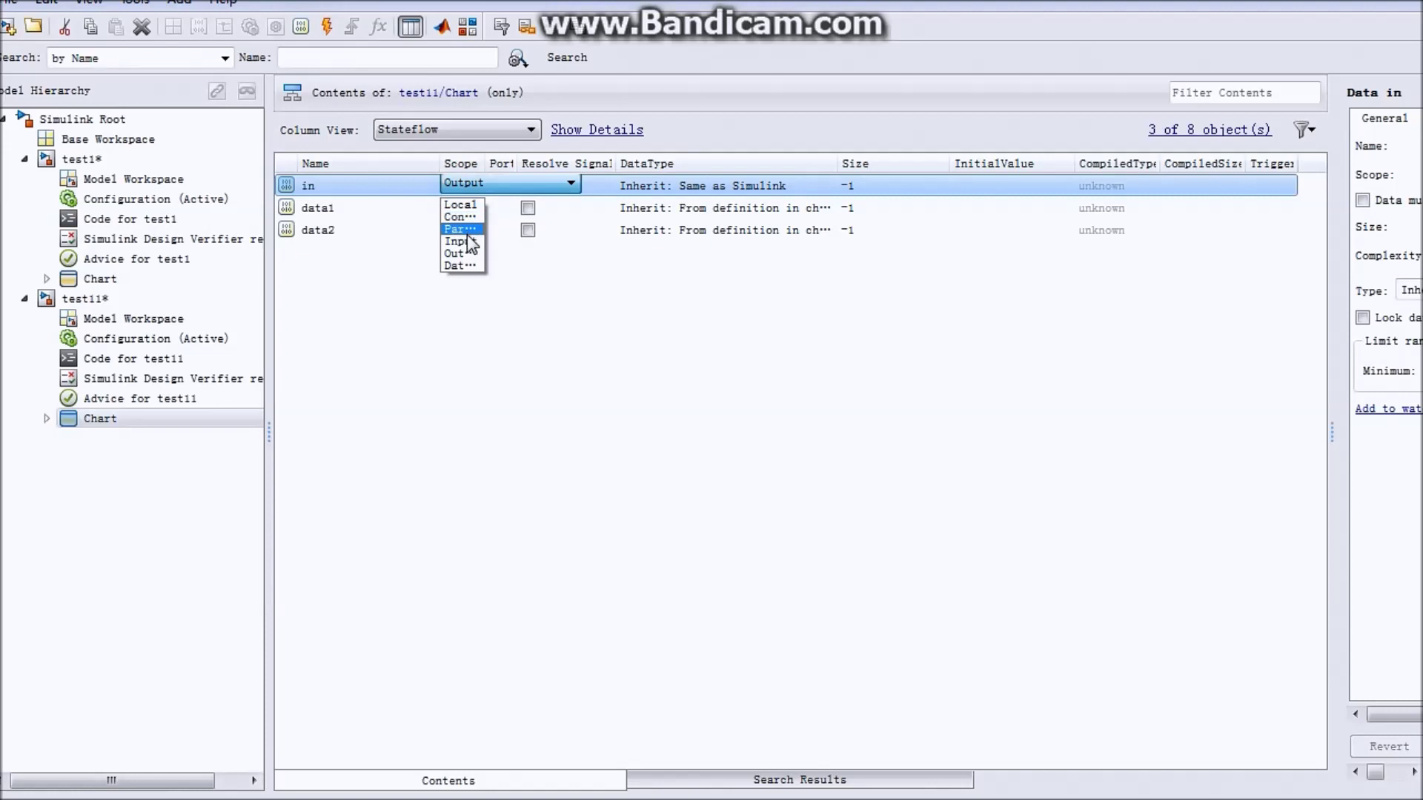
{"action": "left_click", "coordinate": [467, 240]}
{"action": "left_click", "coordinate": [467, 190]}
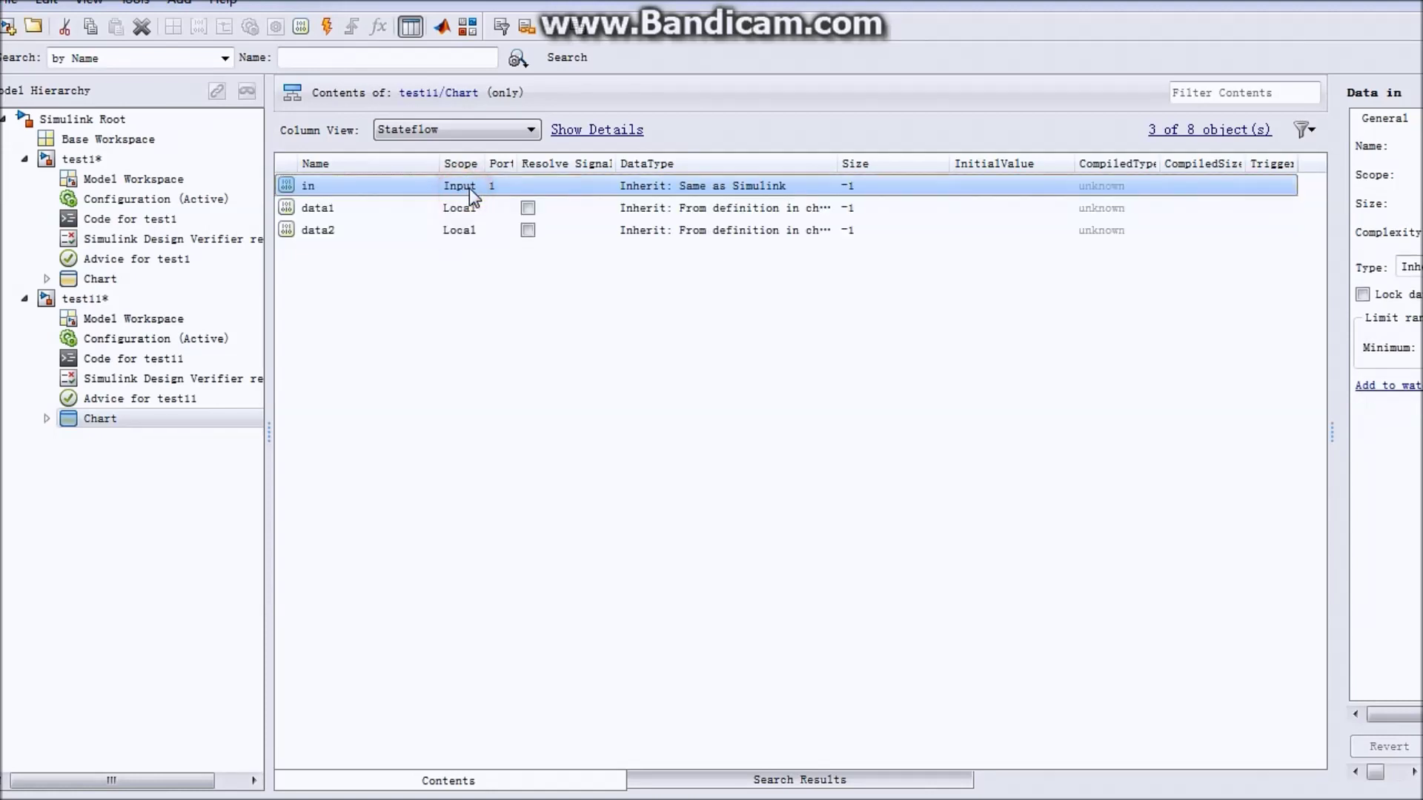
{"action": "double_click", "coordinate": [694, 185]}
{"action": "left_click", "coordinate": [808, 183]}
{"action": "left_click", "coordinate": [693, 213]}
{"action": "left_click", "coordinate": [467, 327]}
Rename data1 to out, with Output scope and double data type
{"action": "left_click", "coordinate": [361, 210]}
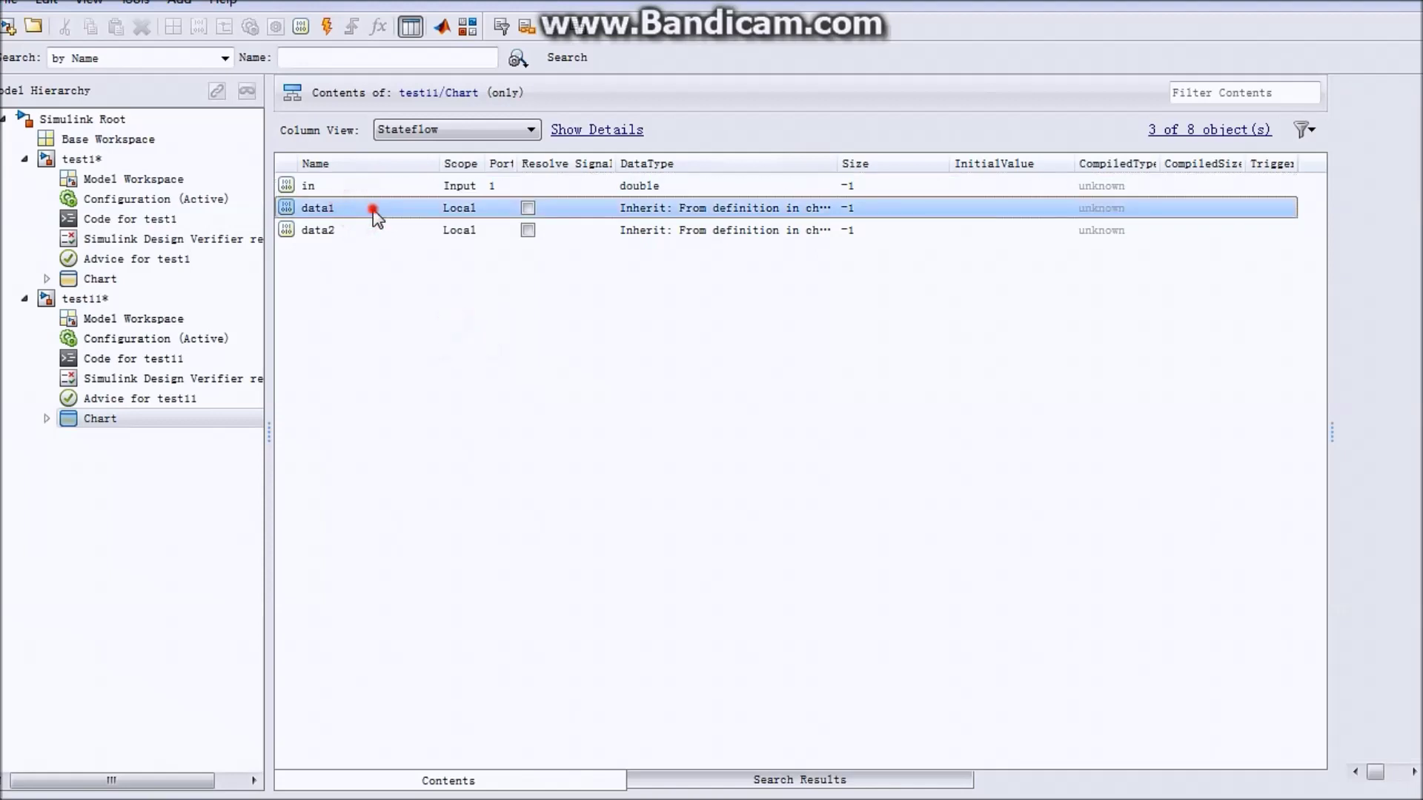
{"action": "type", "text": "out"}
{"action": "key", "text": "Return"}
{"action": "left_click", "coordinate": [533, 294]}
{"action": "left_click", "coordinate": [466, 207]}
{"action": "left_click", "coordinate": [467, 208]}
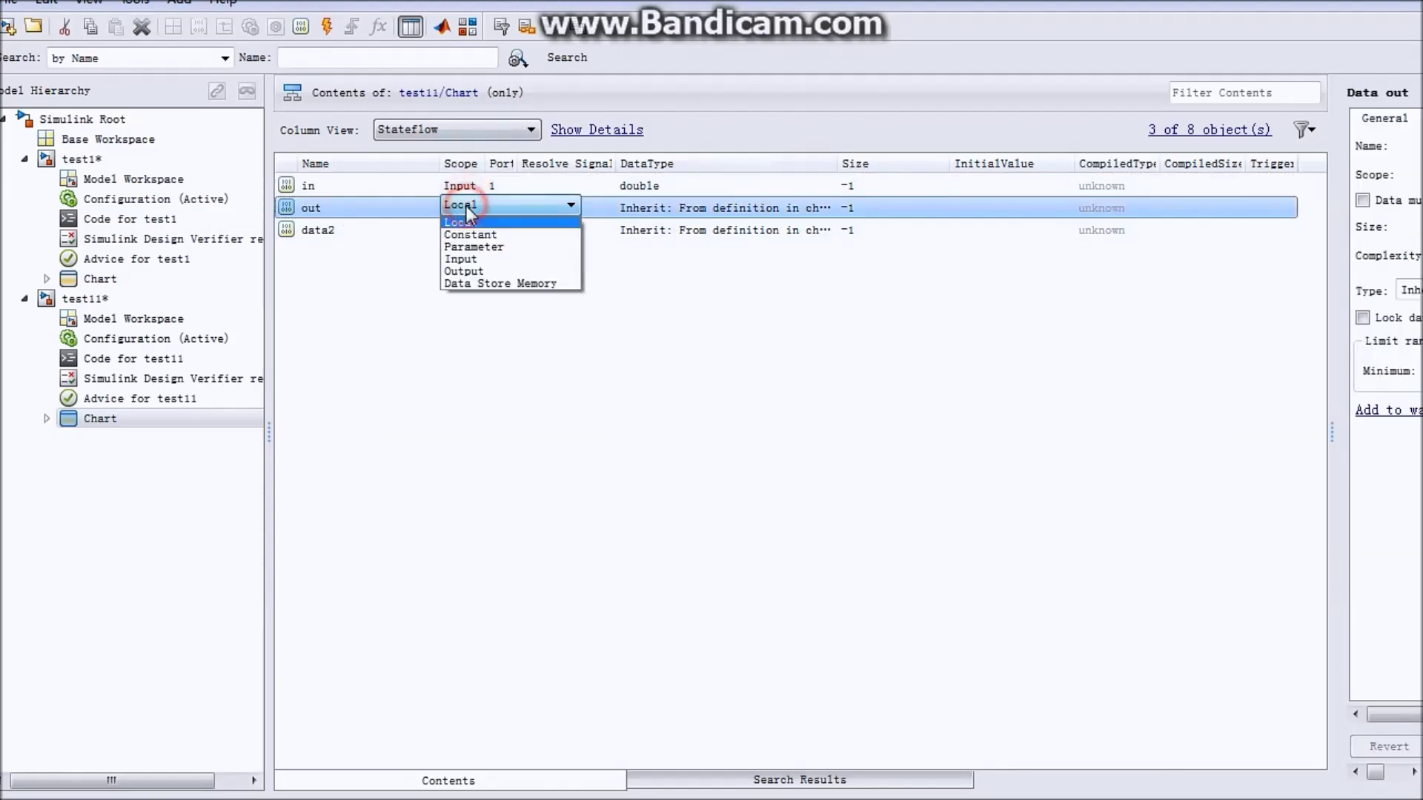
{"action": "left_click", "coordinate": [476, 269]}
{"action": "left_click", "coordinate": [740, 206]}
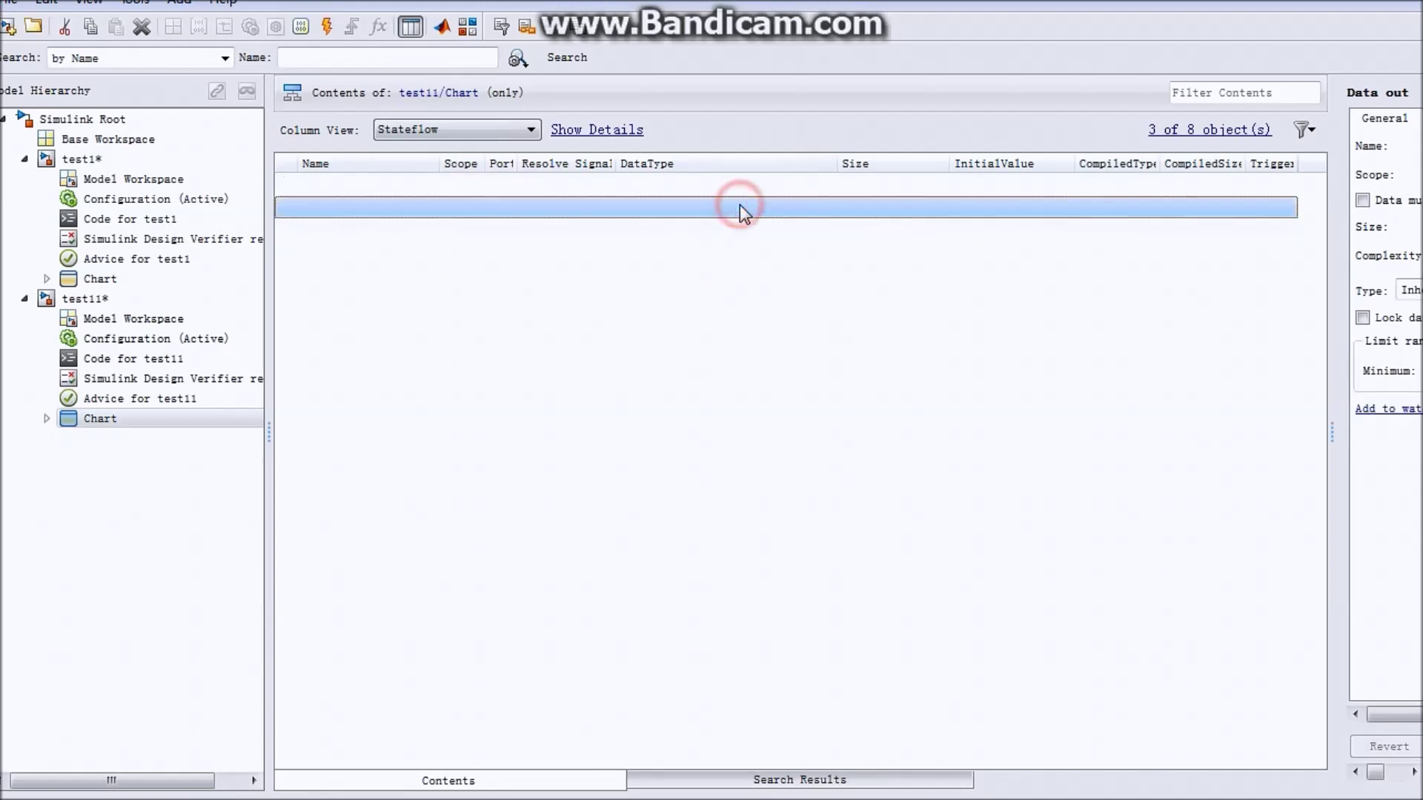
{"action": "left_click", "coordinate": [748, 208]}
{"action": "left_click", "coordinate": [807, 207]}
{"action": "left_click", "coordinate": [702, 223]}
{"action": "left_click", "coordinate": [827, 211]}
{"action": "left_click", "coordinate": [813, 210]}
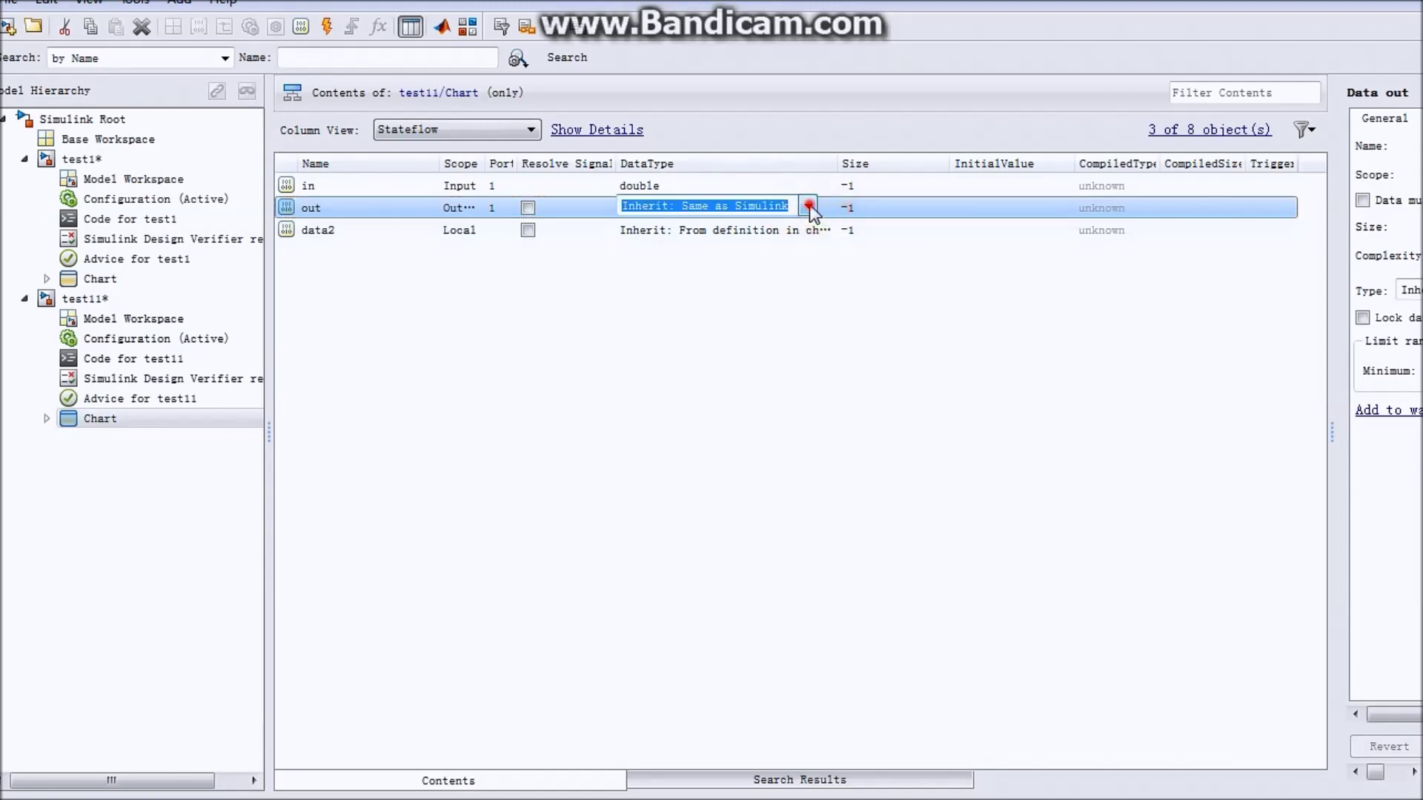
{"action": "left_click", "coordinate": [690, 233]}
{"action": "left_click", "coordinate": [413, 315]}
Rename data2 to i as a local double data item
{"action": "left_click", "coordinate": [354, 232]}
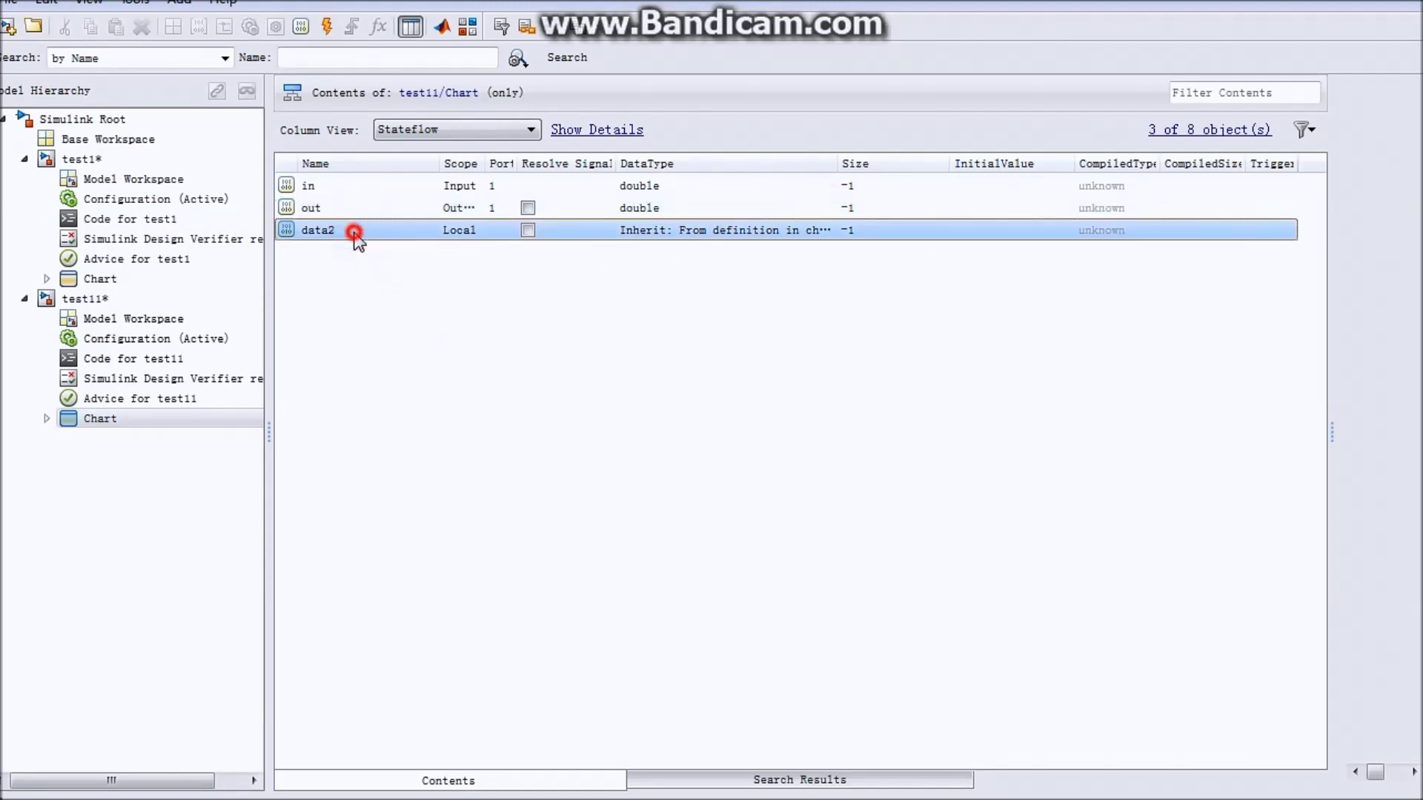
{"action": "left_click", "coordinate": [355, 231]}
{"action": "left_click", "coordinate": [503, 289]}
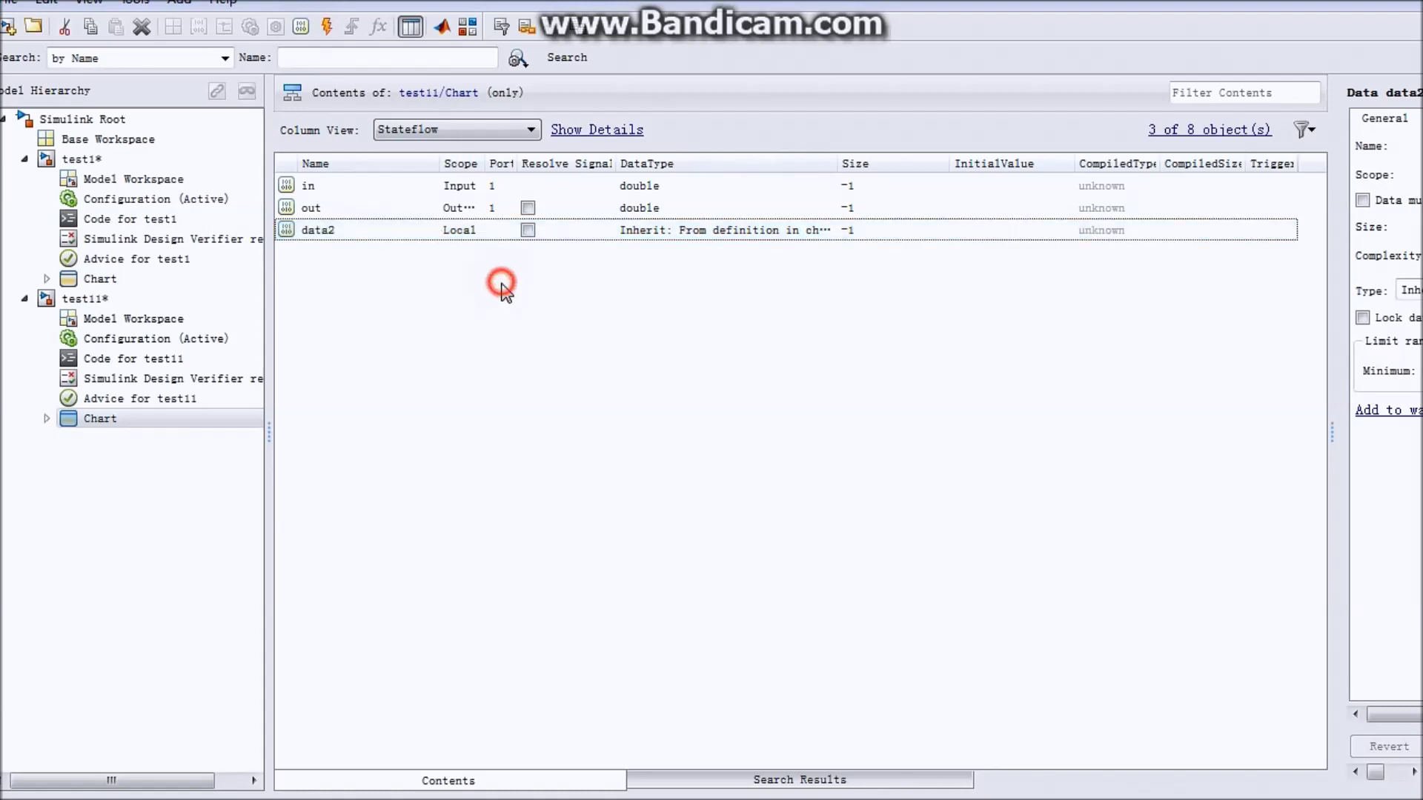
{"action": "double_click", "coordinate": [730, 235]}
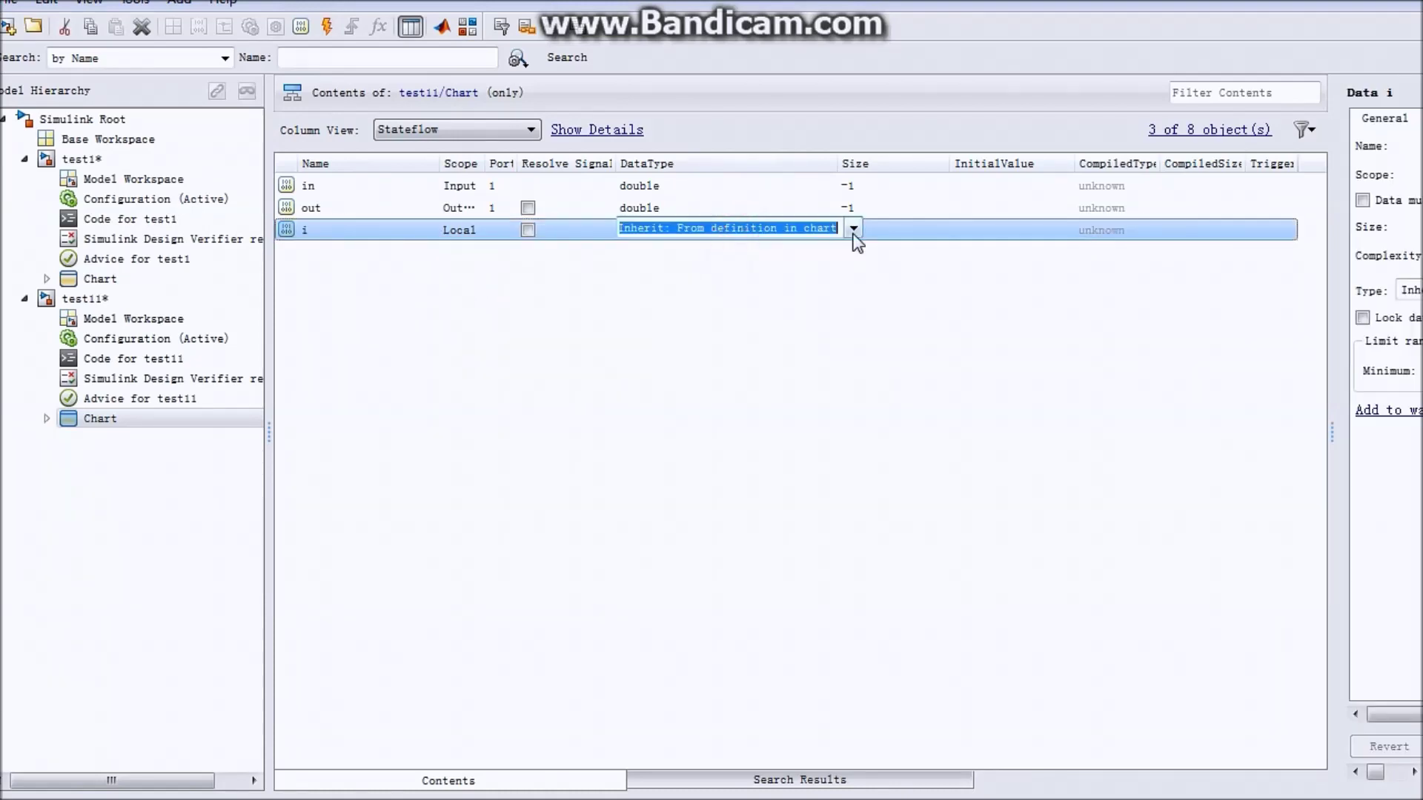
{"action": "left_click", "coordinate": [852, 229]}
{"action": "left_click", "coordinate": [671, 263]}
{"action": "left_click", "coordinate": [946, 435]}
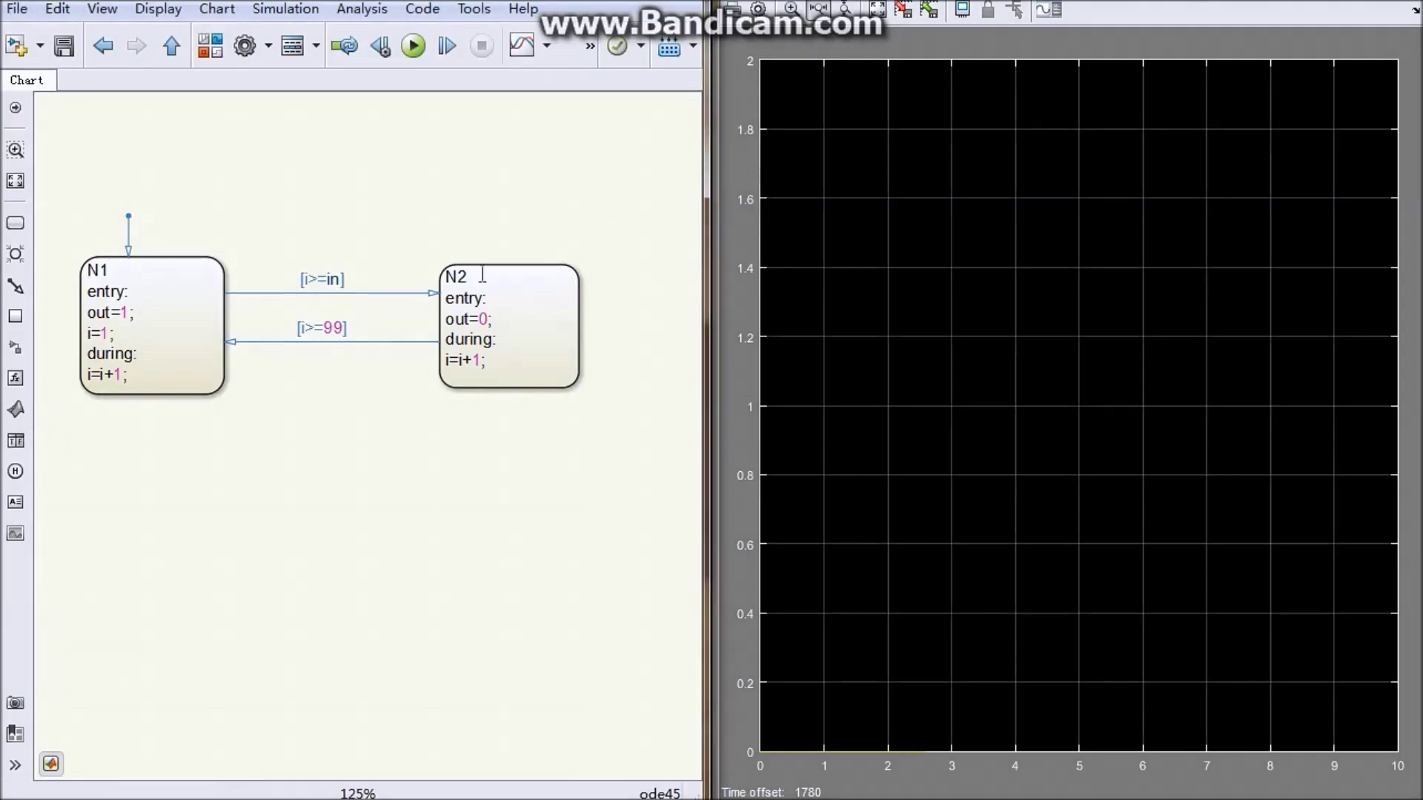
{"action": "left_click", "coordinate": [300, 162]}
Wire the Constant into the Chart's in input and add a Scope from Sinks
{"action": "left_click", "coordinate": [172, 45]}
{"action": "left_click_drag", "start_coordinate": [176, 298], "coordinate": [348, 307]}
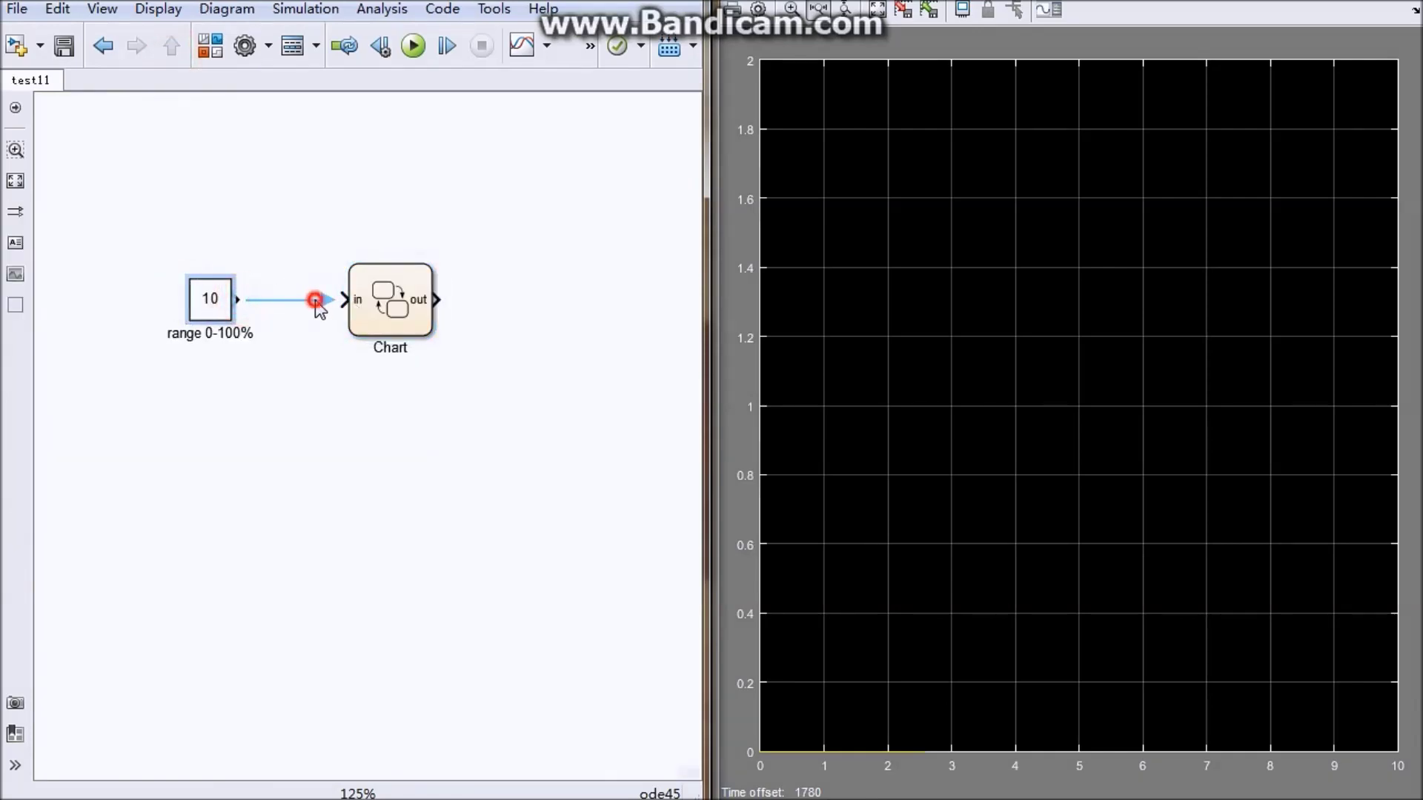
{"action": "left_click", "coordinate": [210, 45]}
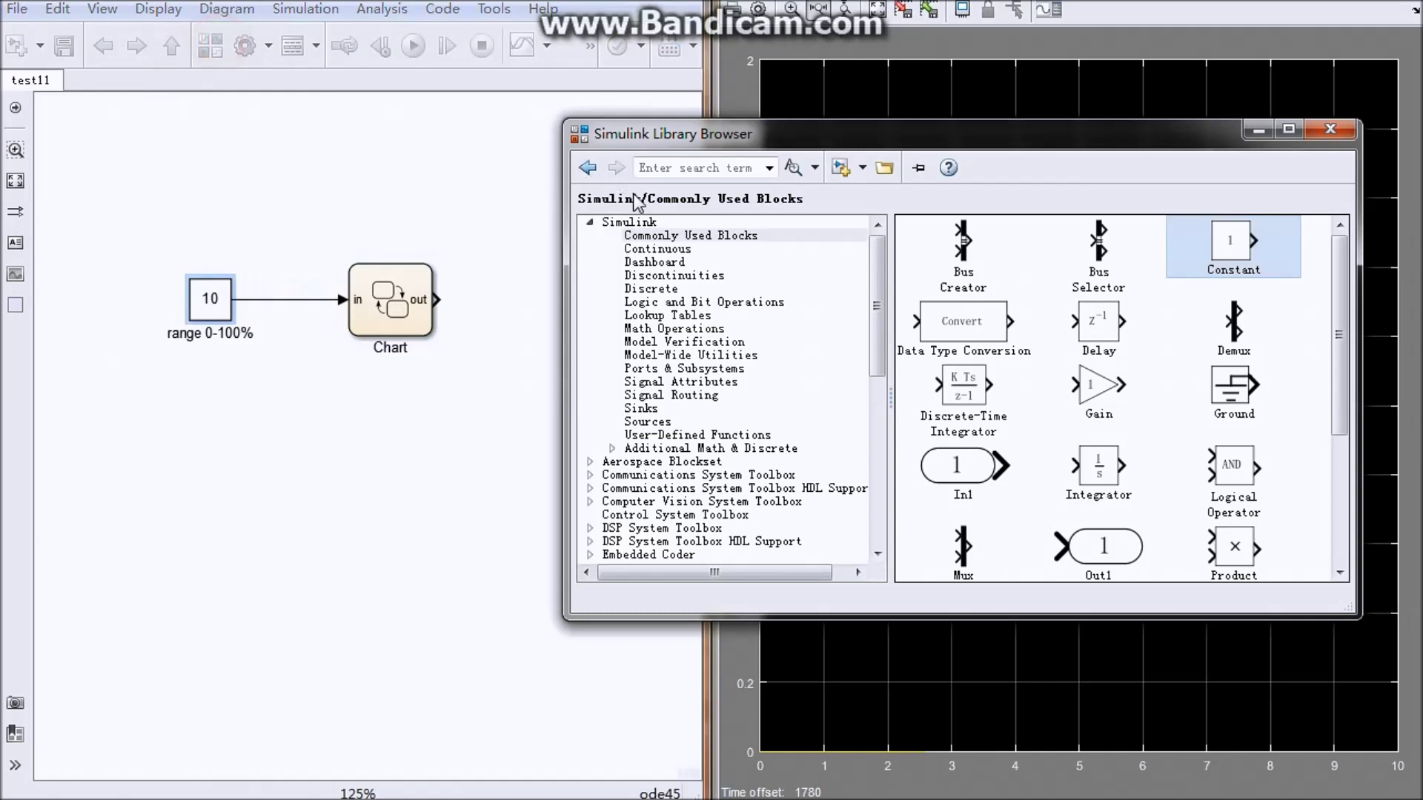
{"action": "left_click", "coordinate": [649, 409]}
{"action": "left_click_drag", "start_coordinate": [963, 323], "coordinate": [518, 300]}
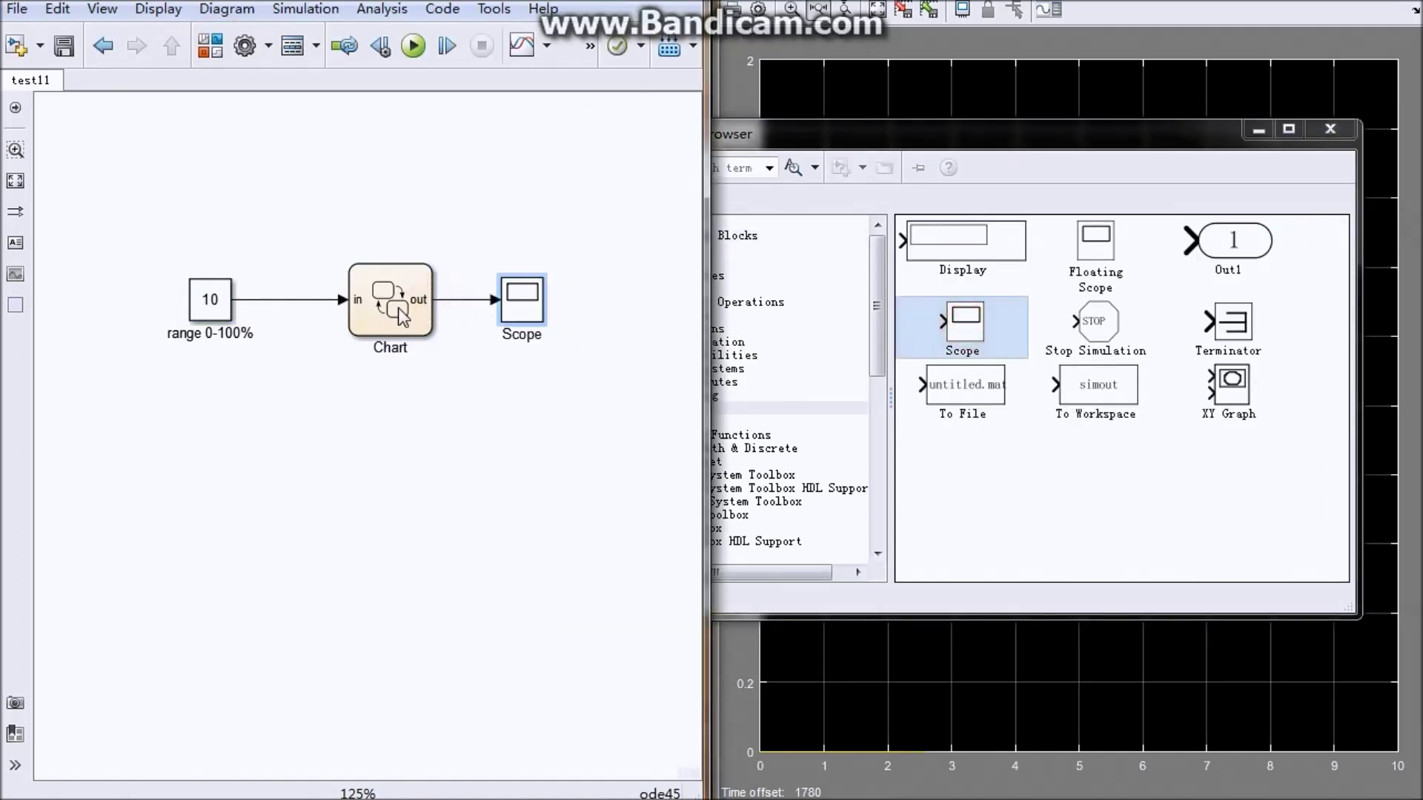
Close the Library Browser and run the simulation
{"action": "double_click", "coordinate": [390, 303]}
{"action": "left_click", "coordinate": [372, 181]}
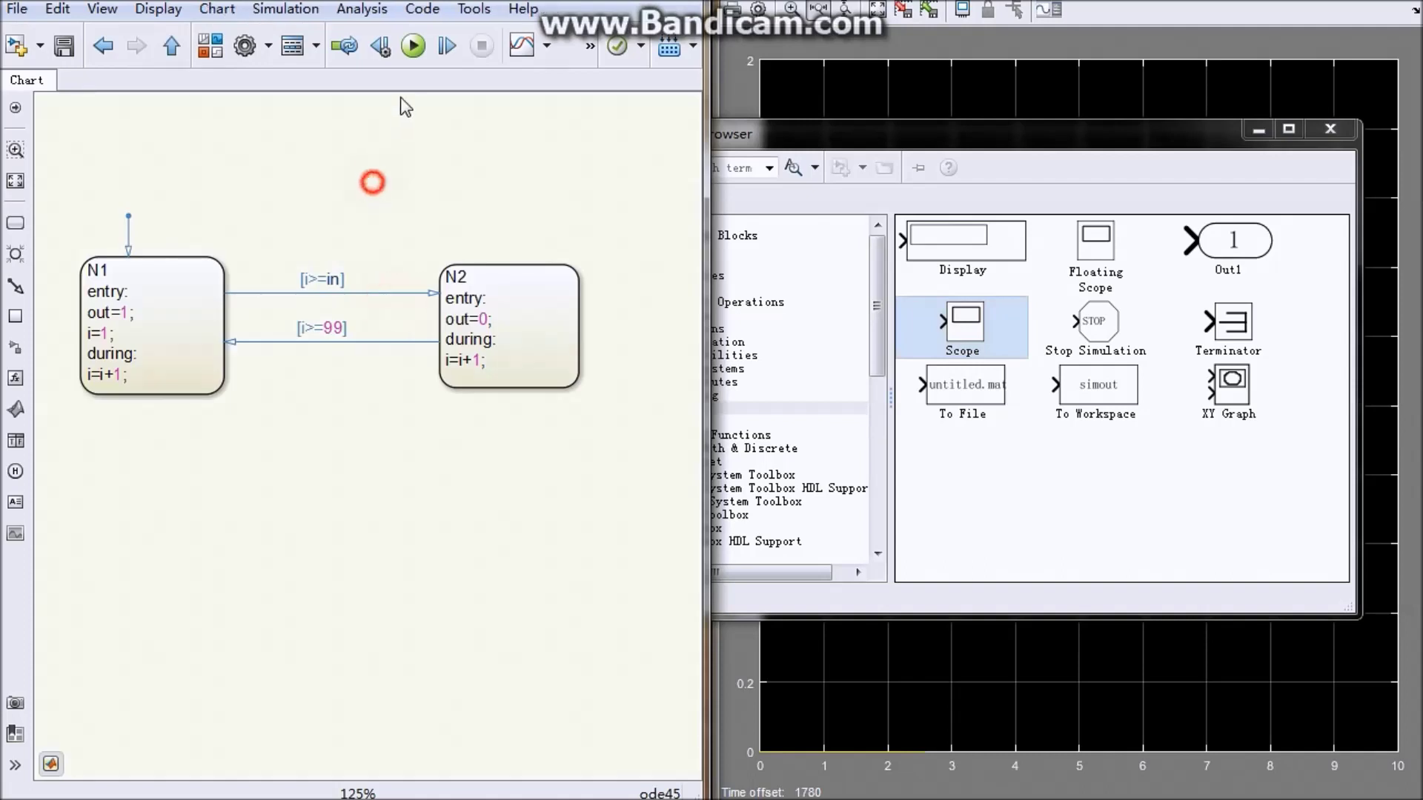
{"action": "left_click", "coordinate": [1329, 130]}
{"action": "left_click", "coordinate": [566, 141]}
{"action": "left_click", "coordinate": [413, 46]}
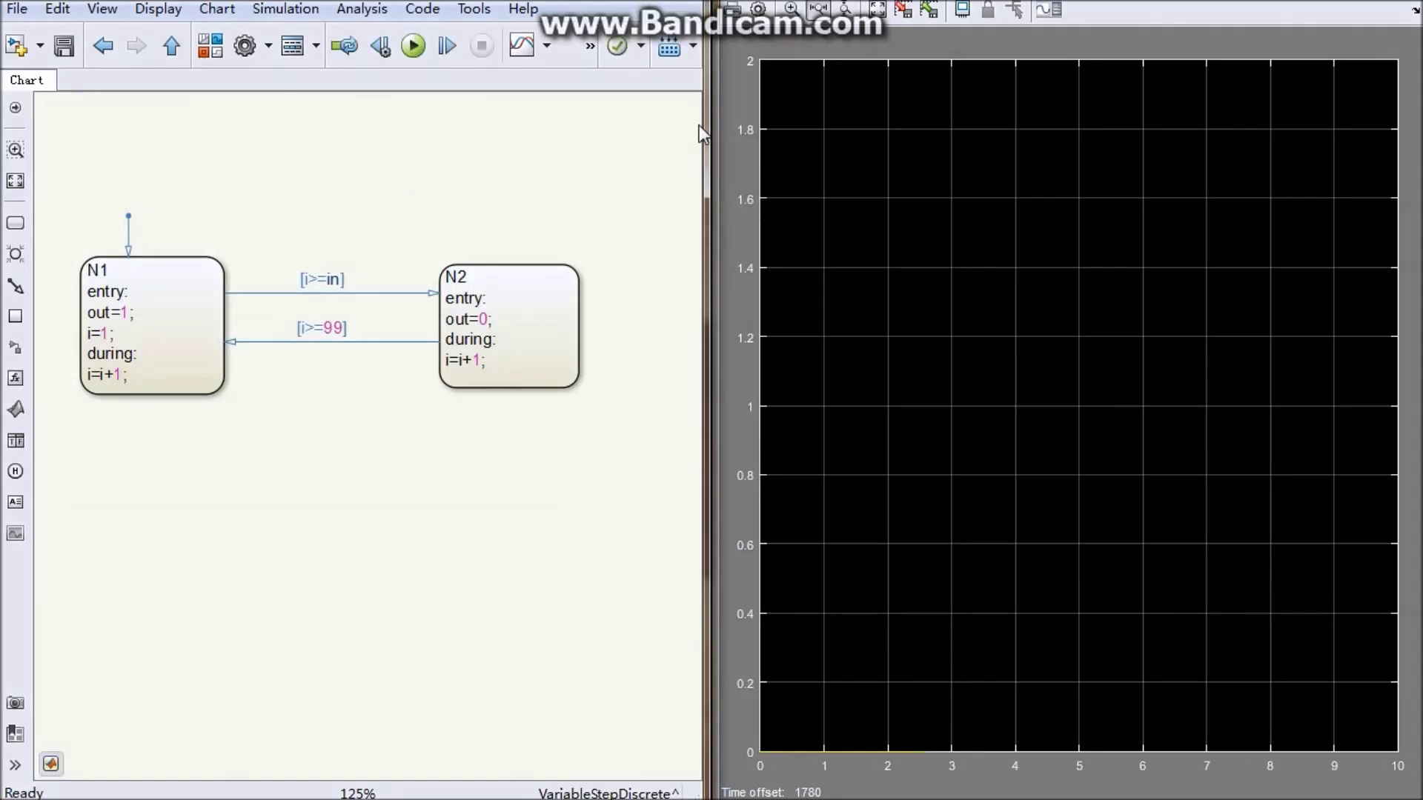
Switch the test11 solver to Fixed-step with a 0.1 step size
{"action": "left_click", "coordinate": [886, 15]}
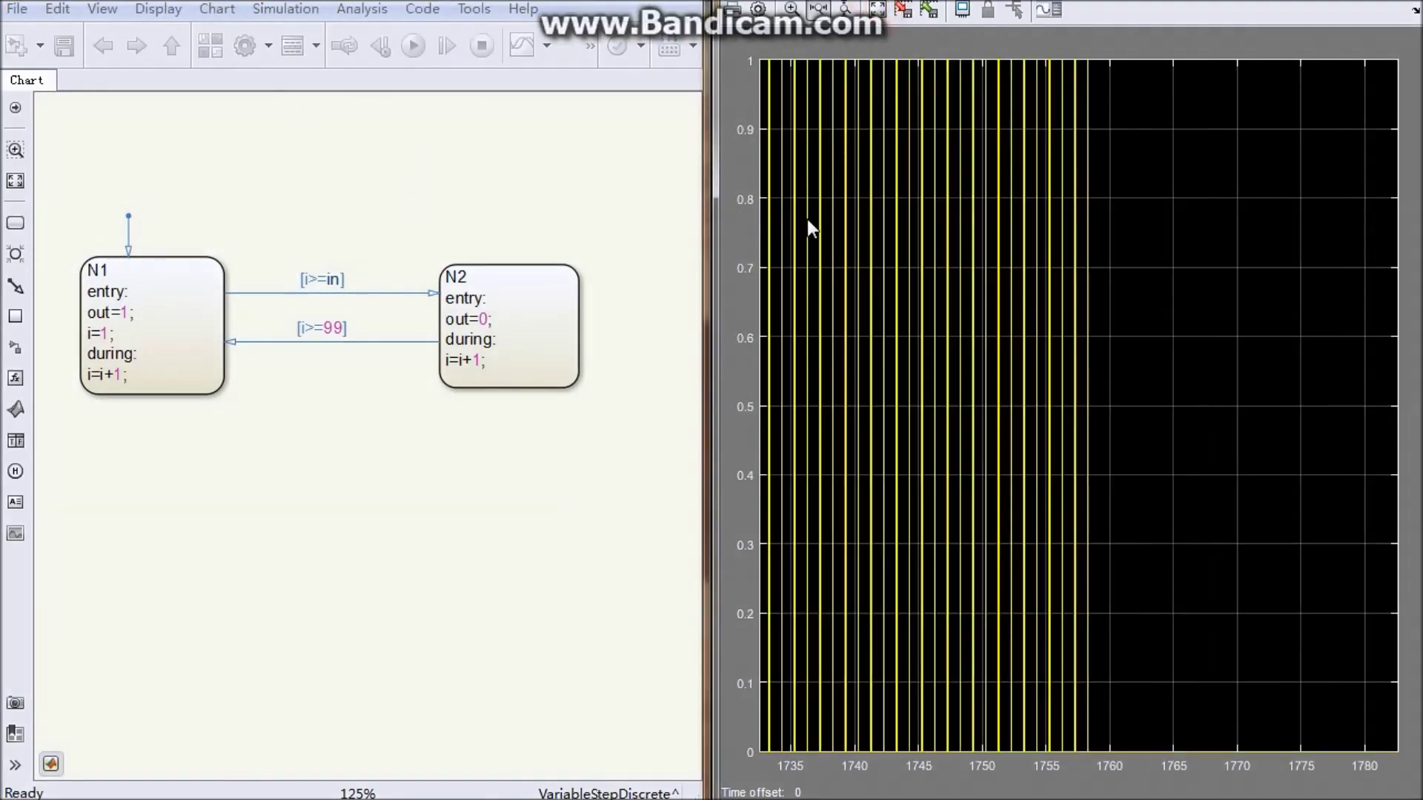
{"action": "left_click", "coordinate": [223, 197]}
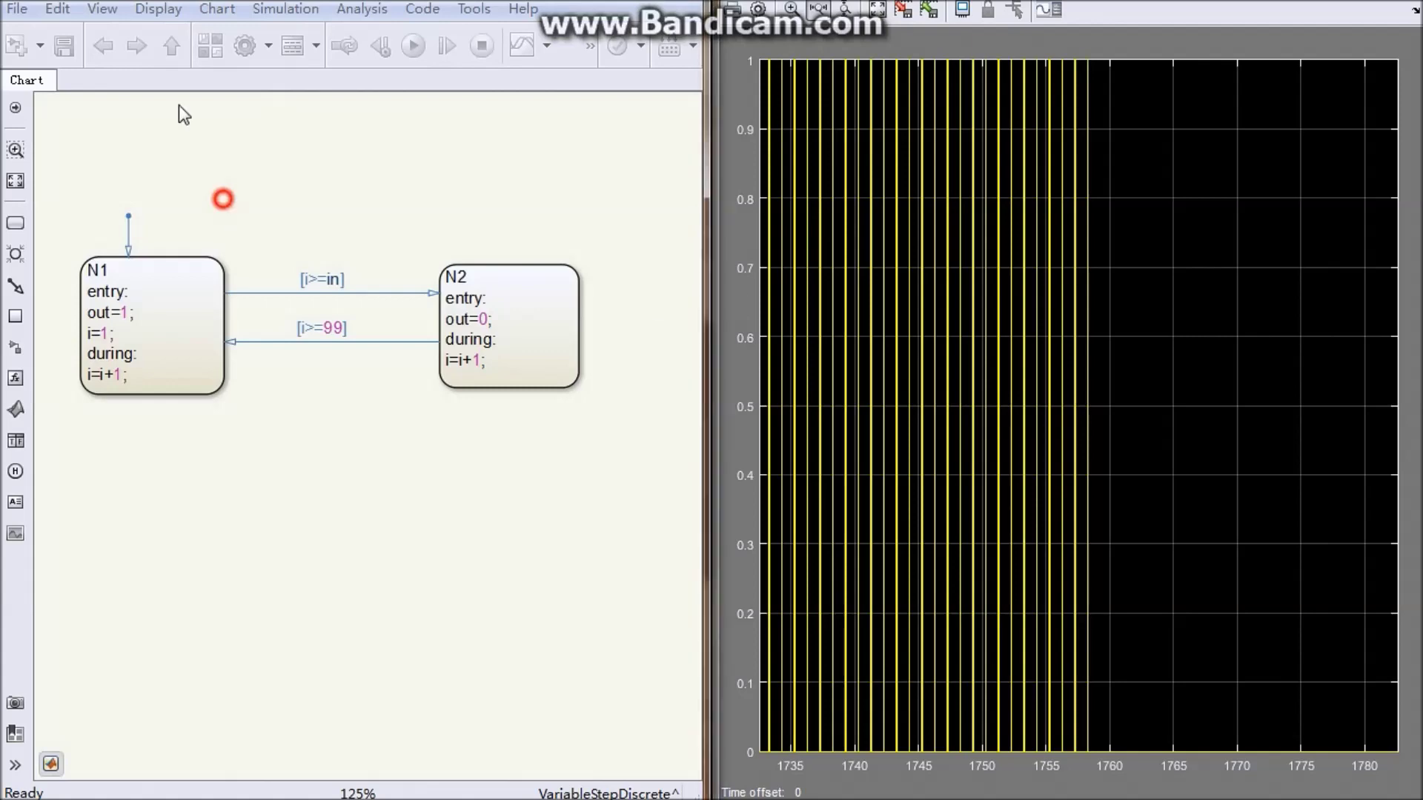
{"action": "left_click", "coordinate": [171, 45]}
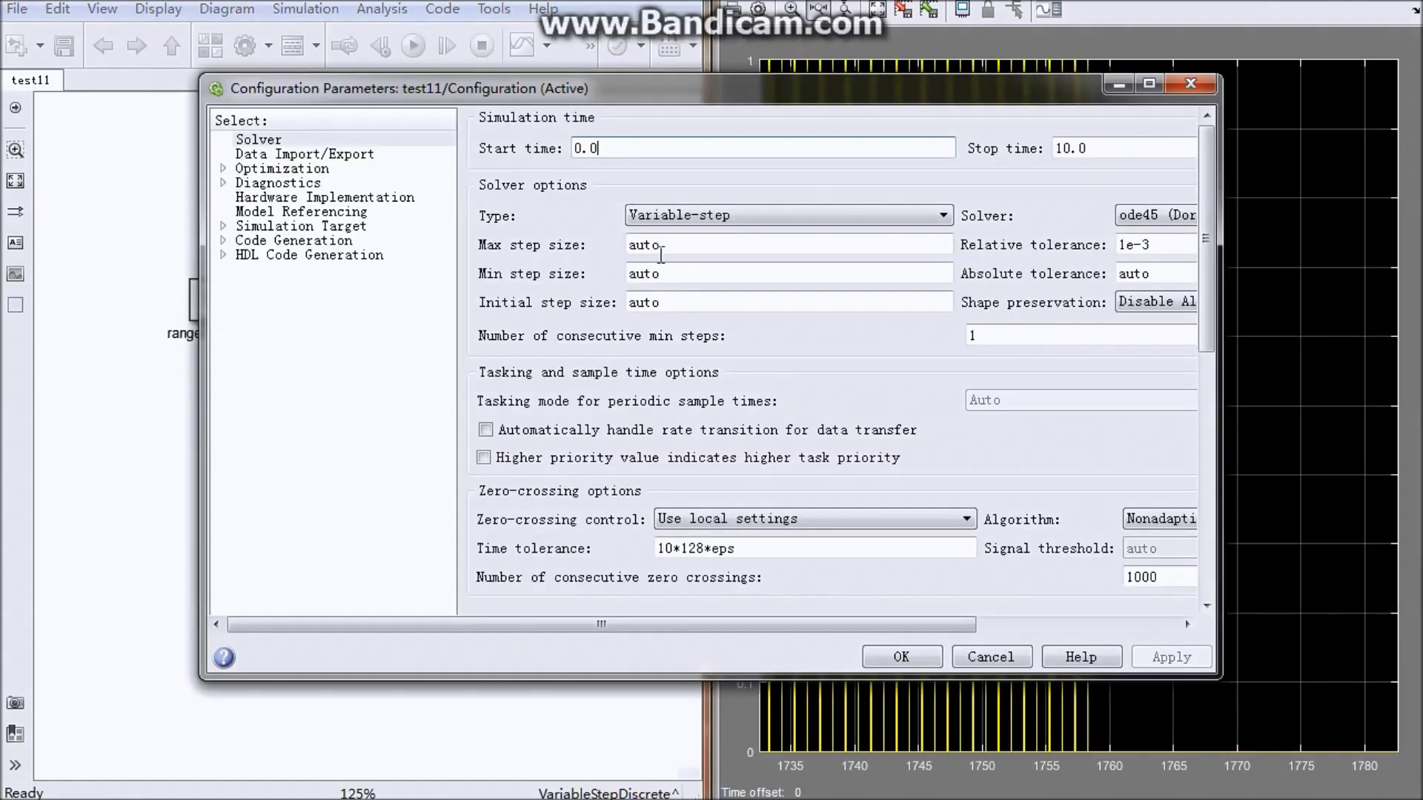
{"action": "left_click", "coordinate": [693, 216]}
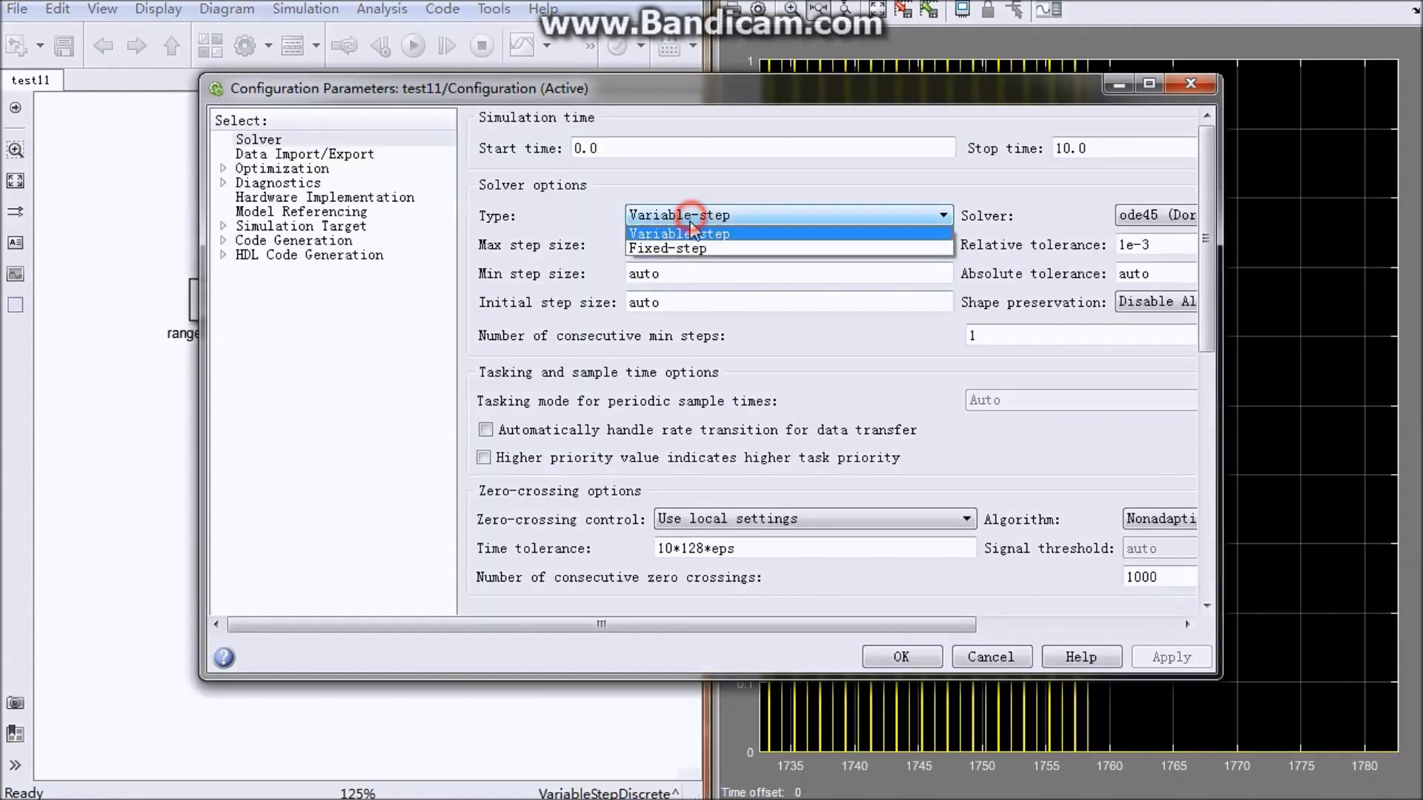
{"action": "left_click", "coordinate": [693, 244]}
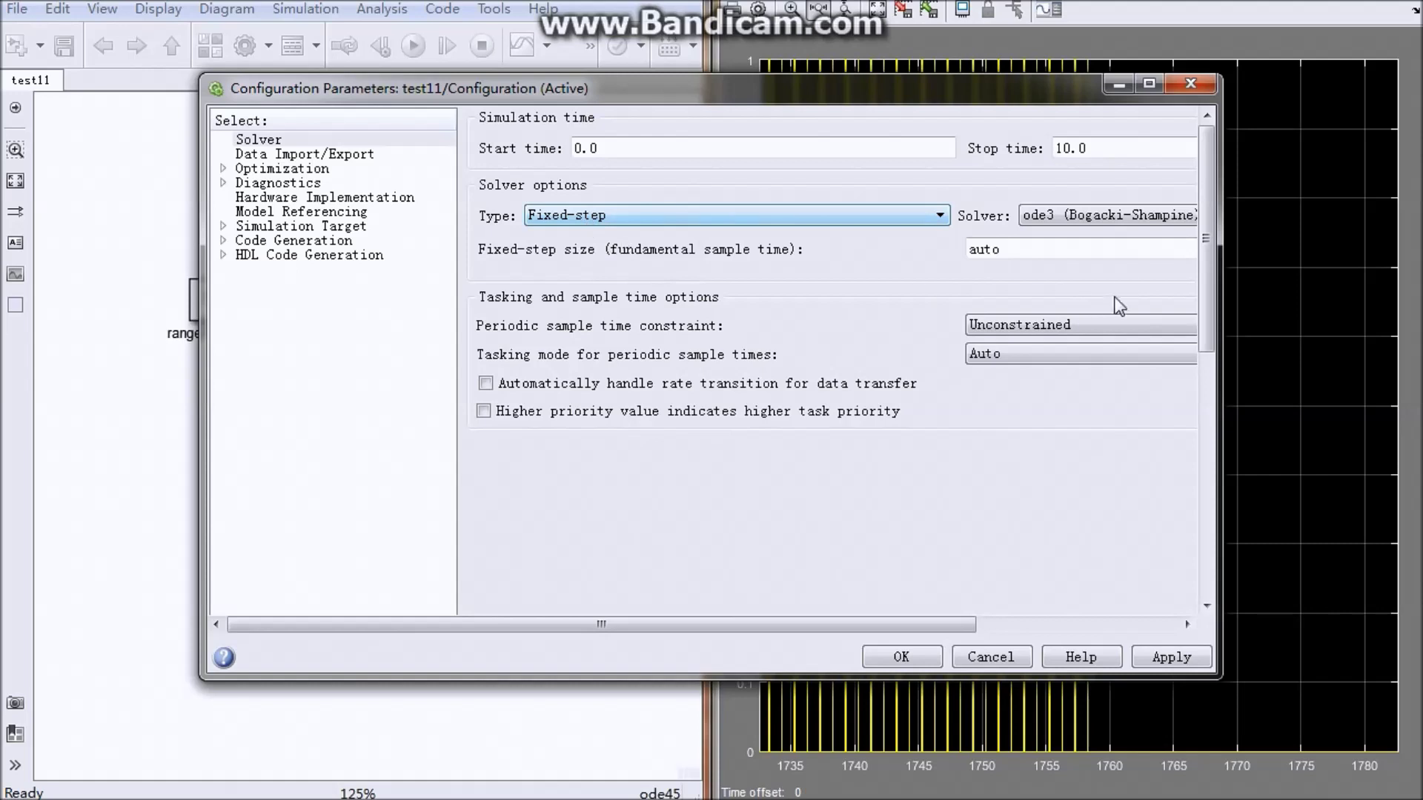
{"action": "double_click", "coordinate": [1083, 259]}
{"action": "type", "text": "0"}
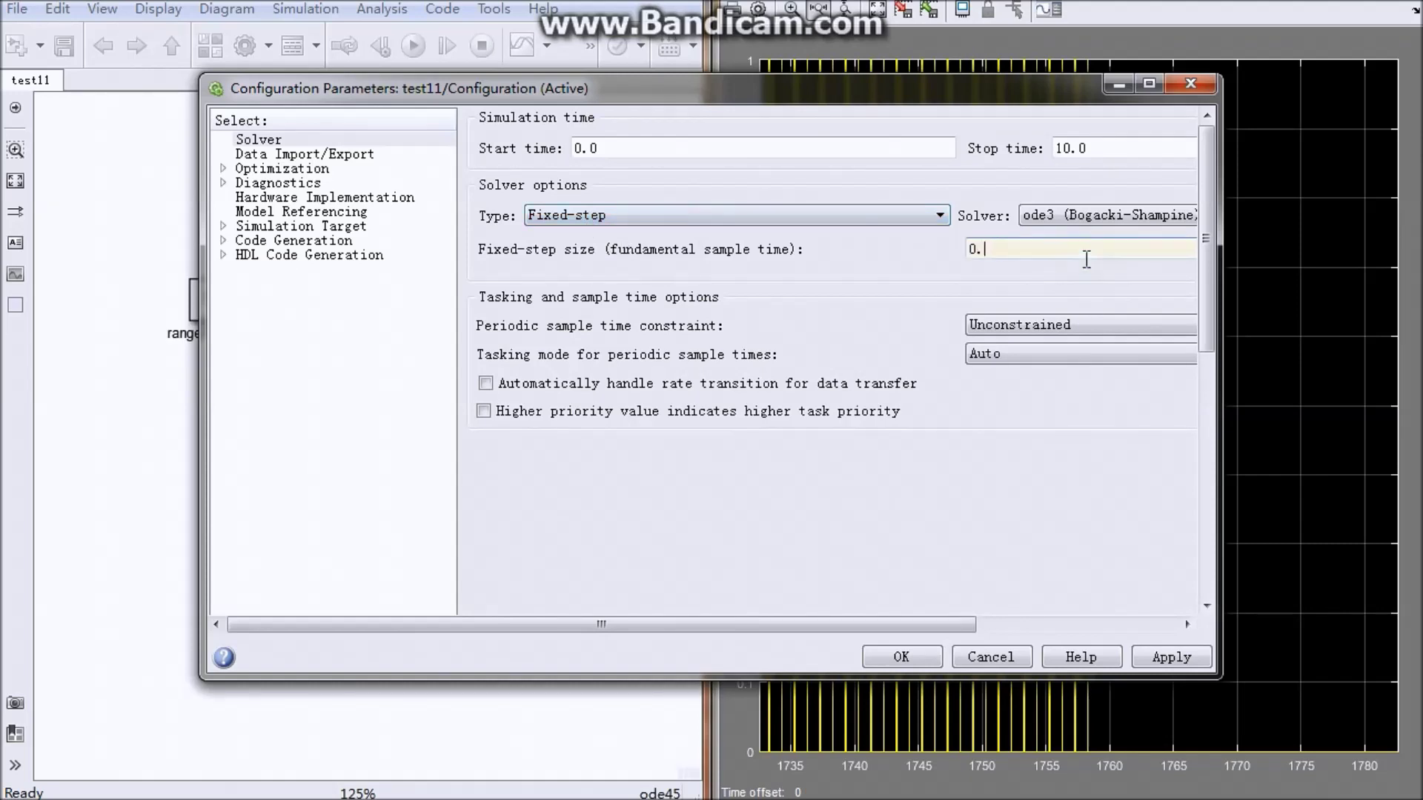
{"action": "type", "text": ".1"}
{"action": "left_click", "coordinate": [915, 661]}
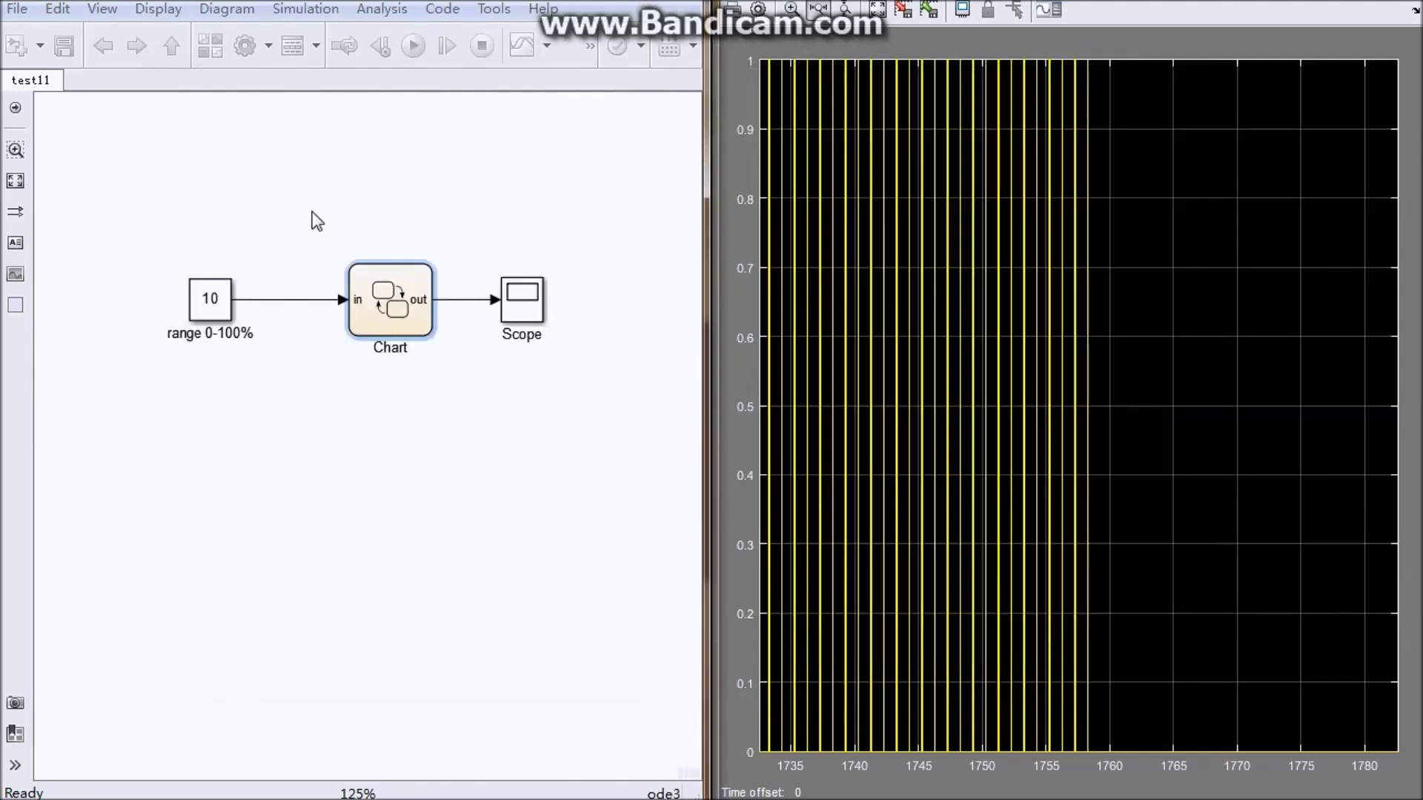
Open the Stateflow chart from the test11 model
{"action": "left_click", "coordinate": [304, 143]}
{"action": "left_click", "coordinate": [391, 290]}
{"action": "double_click", "coordinate": [370, 303]}
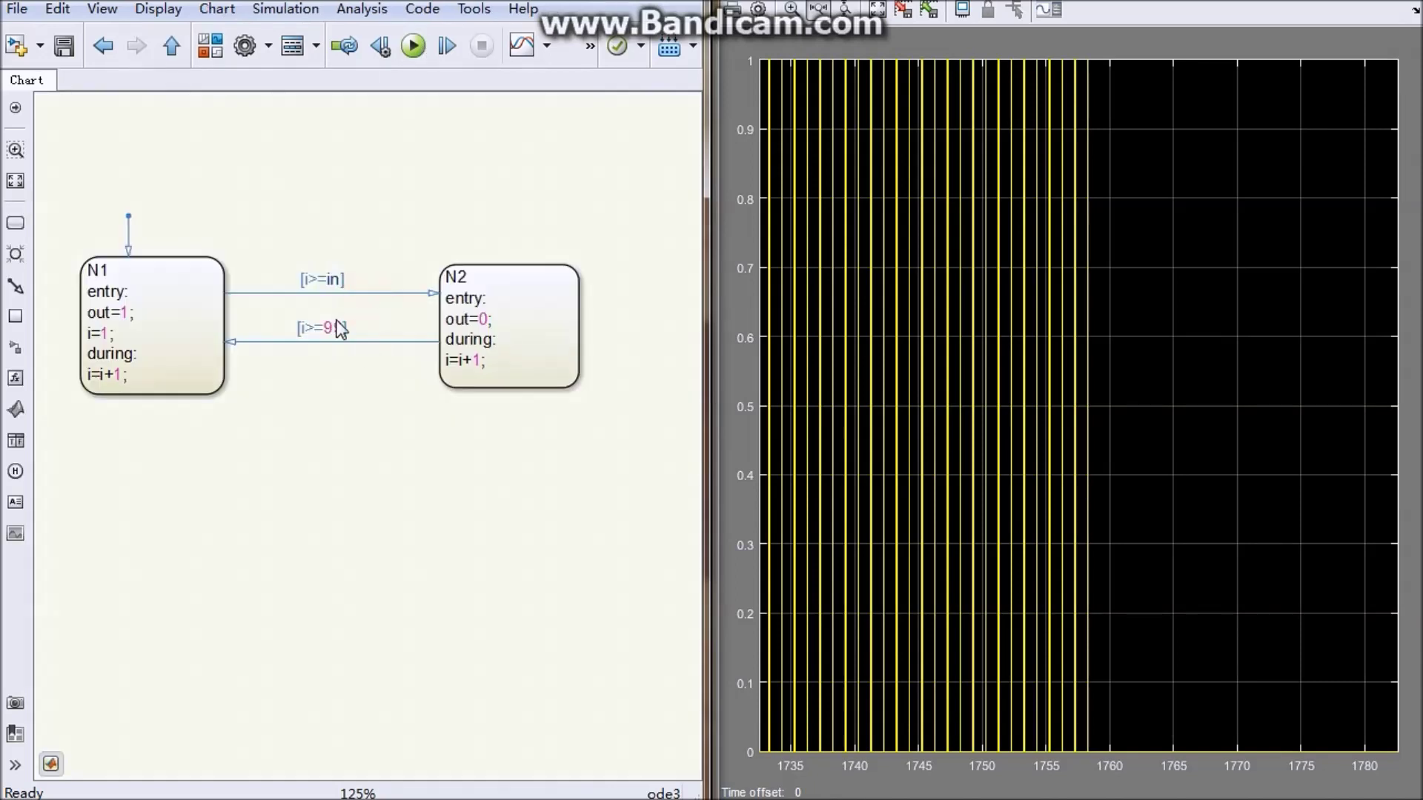
Run the simulation from the chart with Ctrl+T
{"action": "left_click", "coordinate": [330, 279]}
{"action": "left_click", "coordinate": [358, 190]}
{"action": "key", "text": "ctrl+t"}
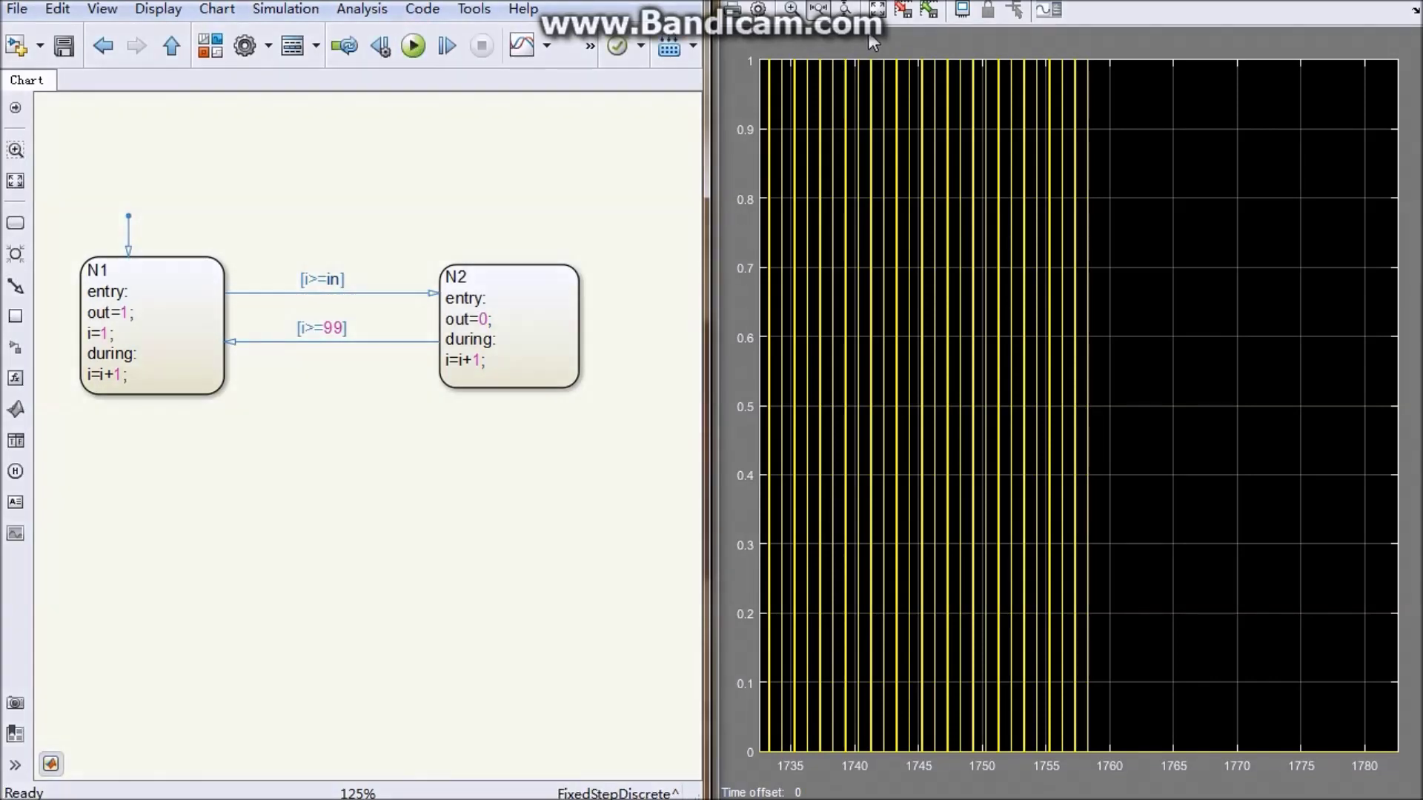
{"action": "left_click", "coordinate": [346, 152]}
{"action": "left_click", "coordinate": [169, 309]}
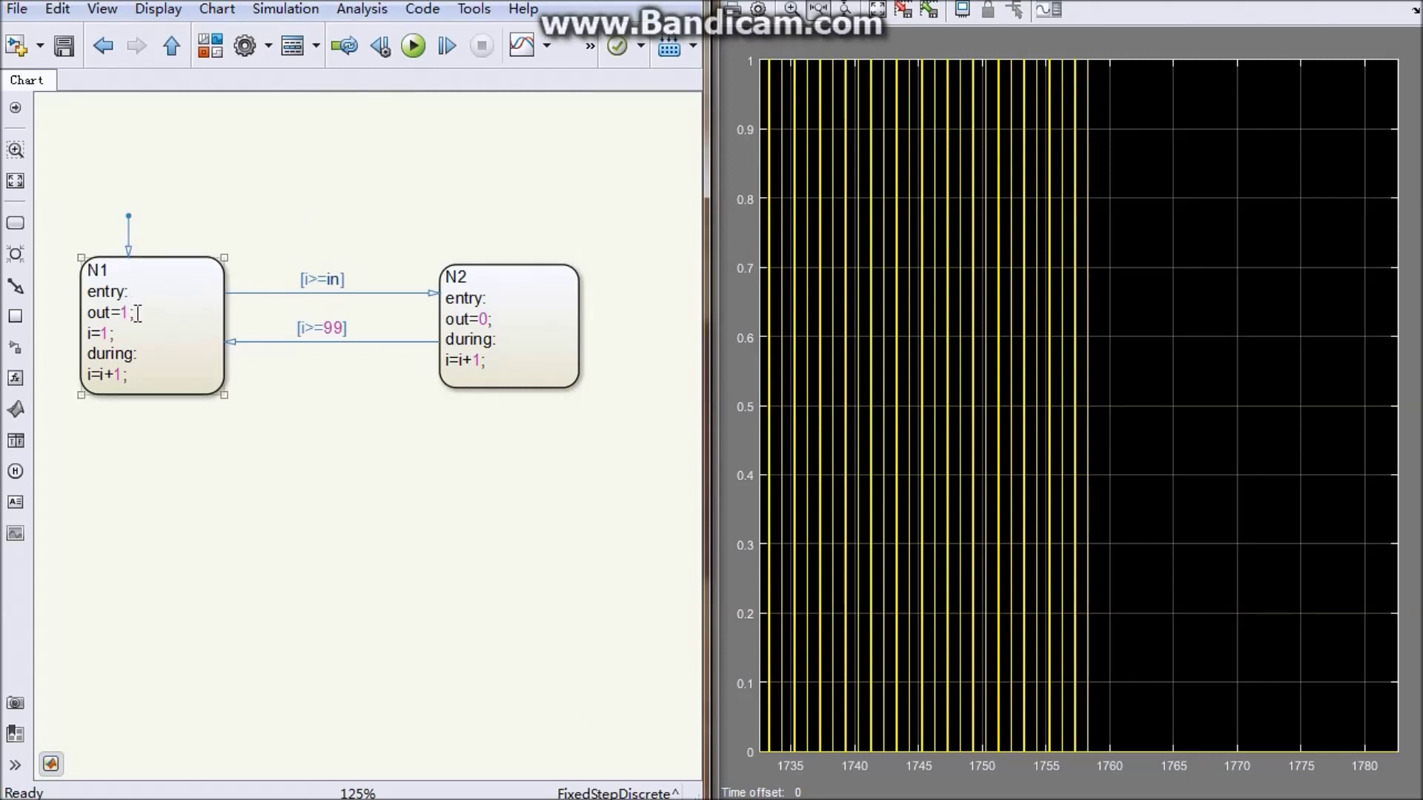
{"action": "left_click", "coordinate": [846, 131]}
Open the Scope, enlarge it beside the model and autoscale the plot
{"action": "left_click", "coordinate": [172, 45]}
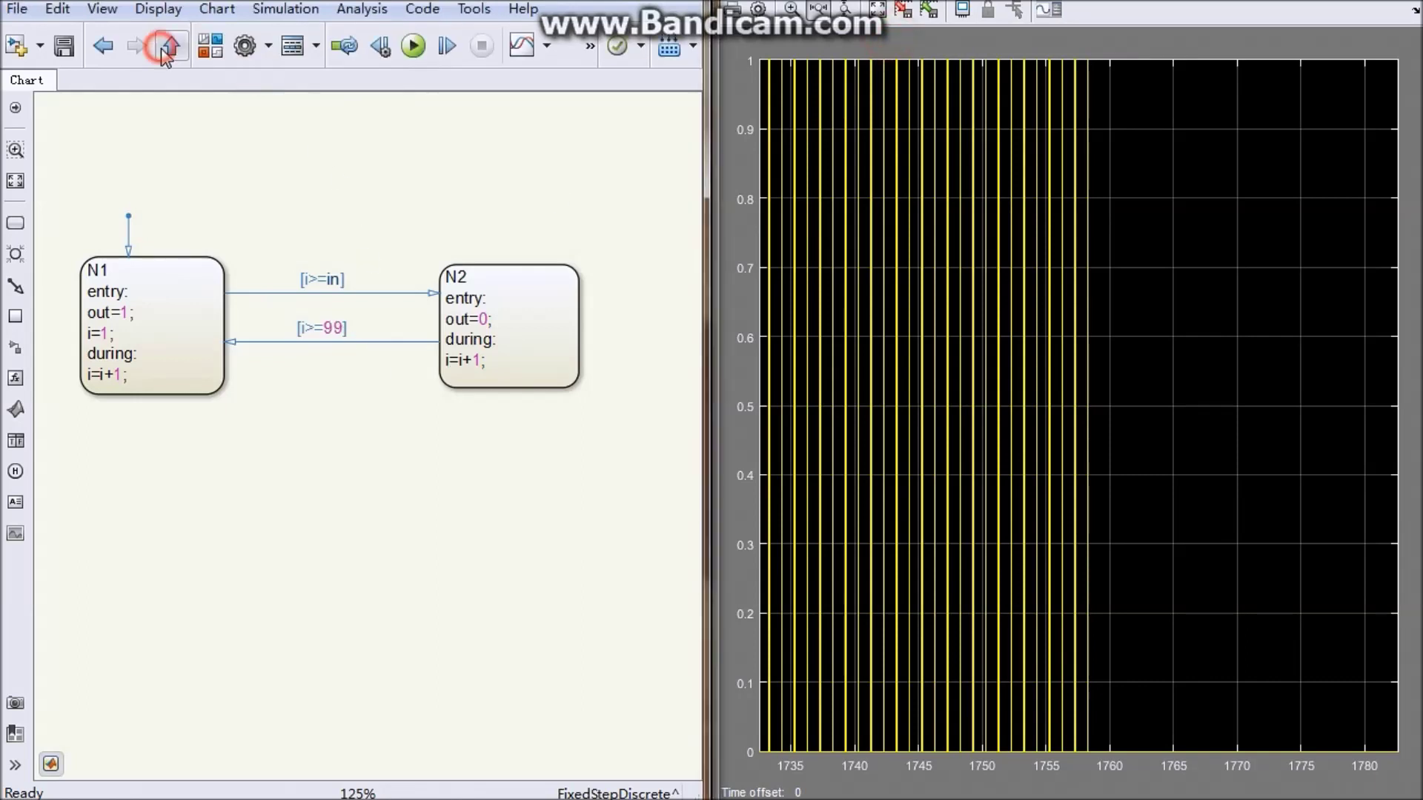
{"action": "double_click", "coordinate": [515, 296]}
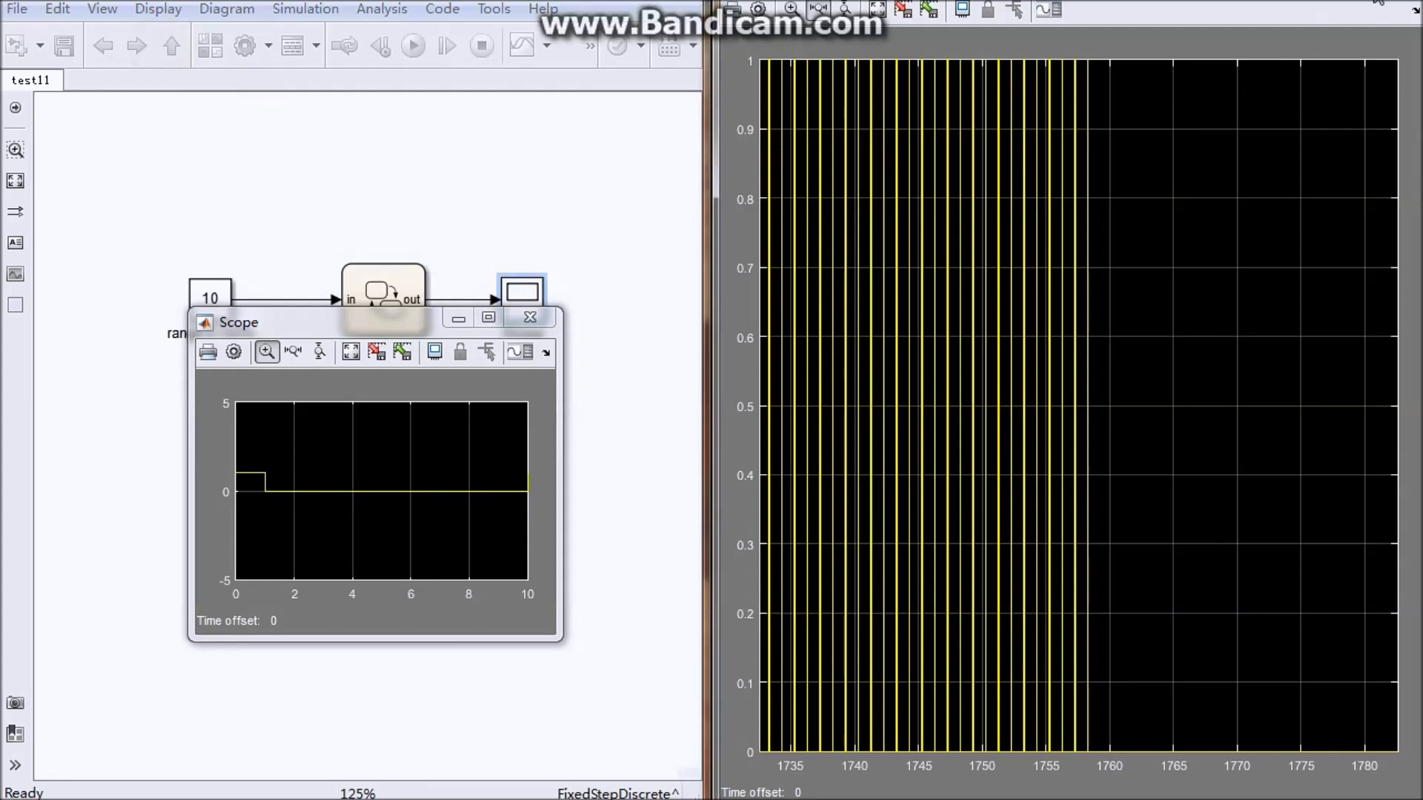
{"action": "left_click_drag", "start_coordinate": [394, 328], "coordinate": [1077, 248]}
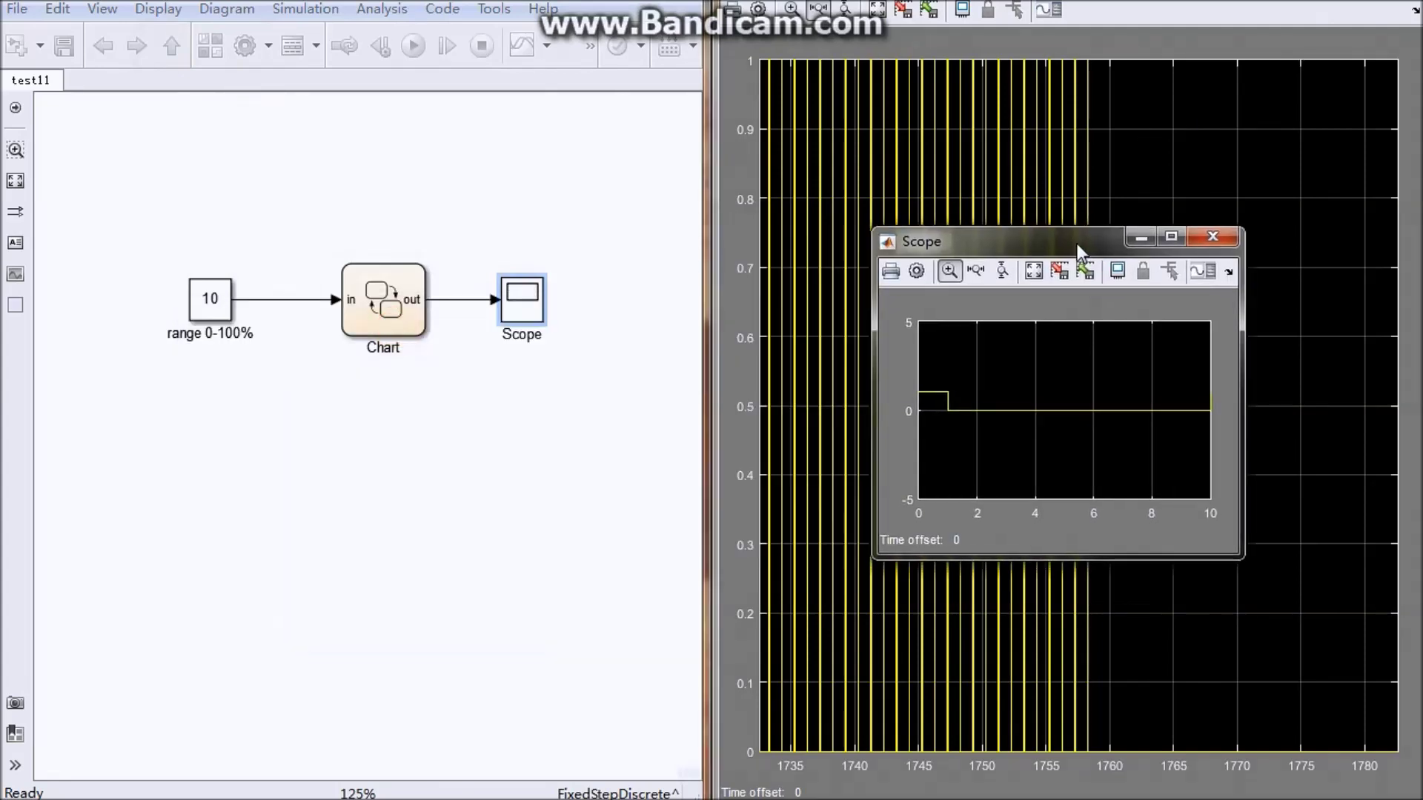
{"action": "double_click", "coordinate": [1077, 243]}
{"action": "left_click", "coordinate": [877, 10]}
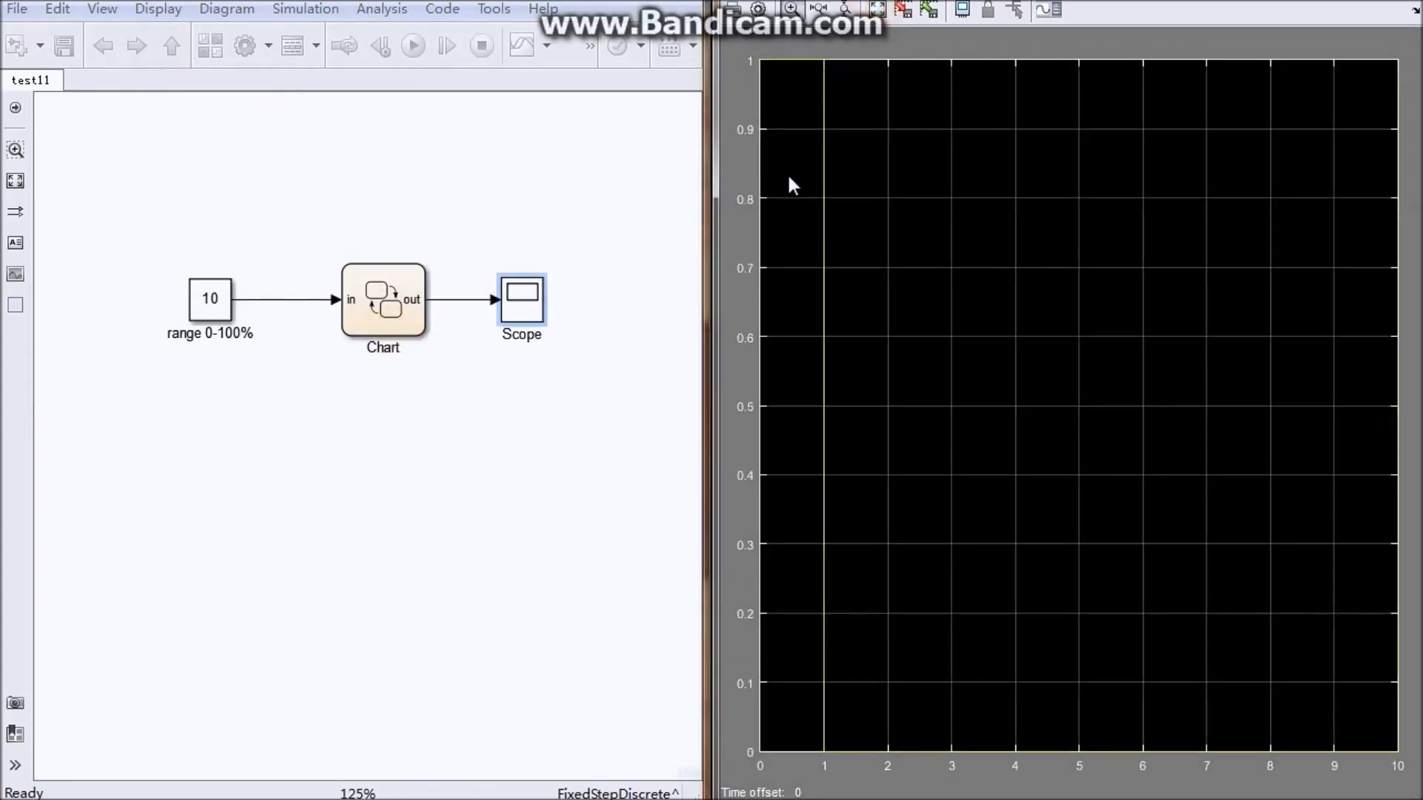
{"action": "left_click", "coordinate": [578, 174]}
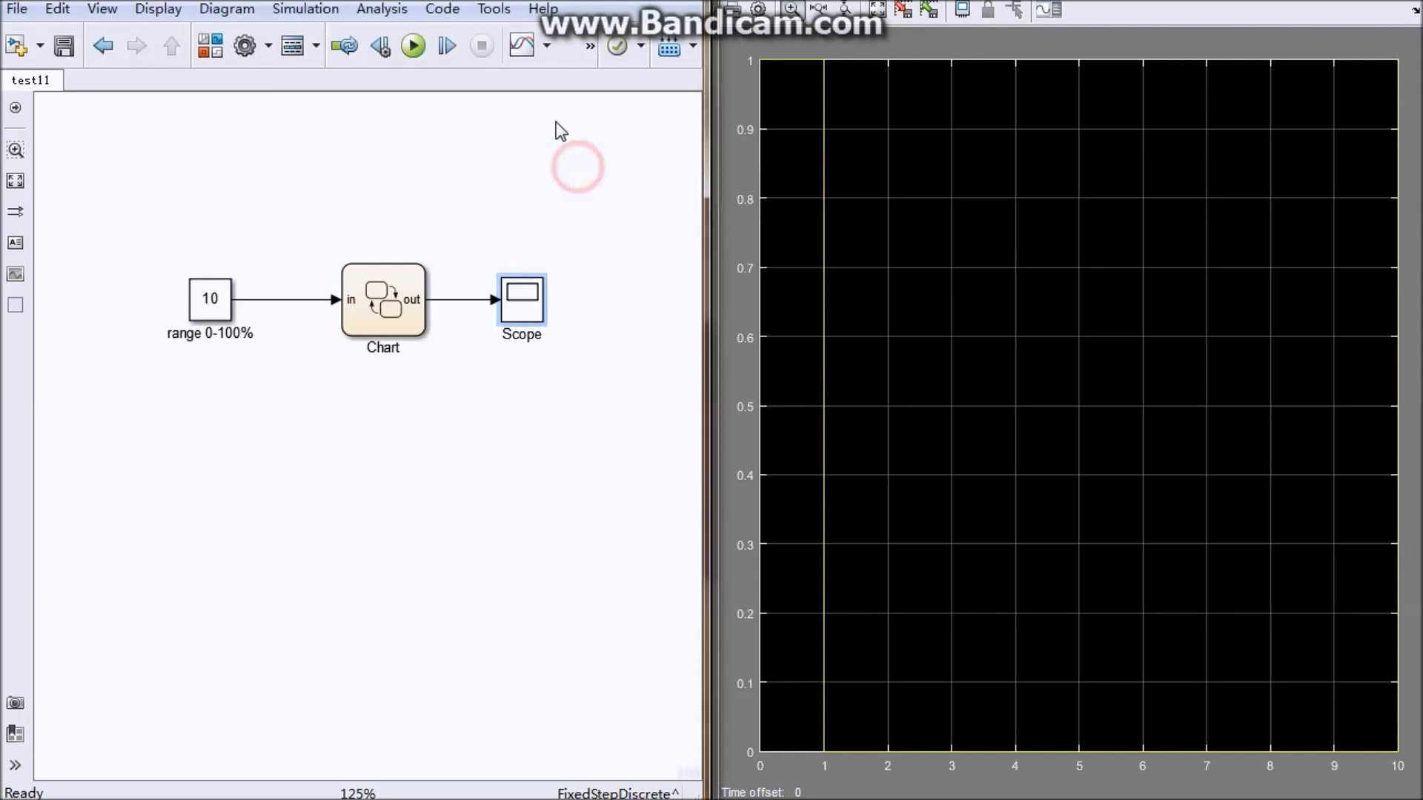
{"action": "left_click", "coordinate": [352, 138]}
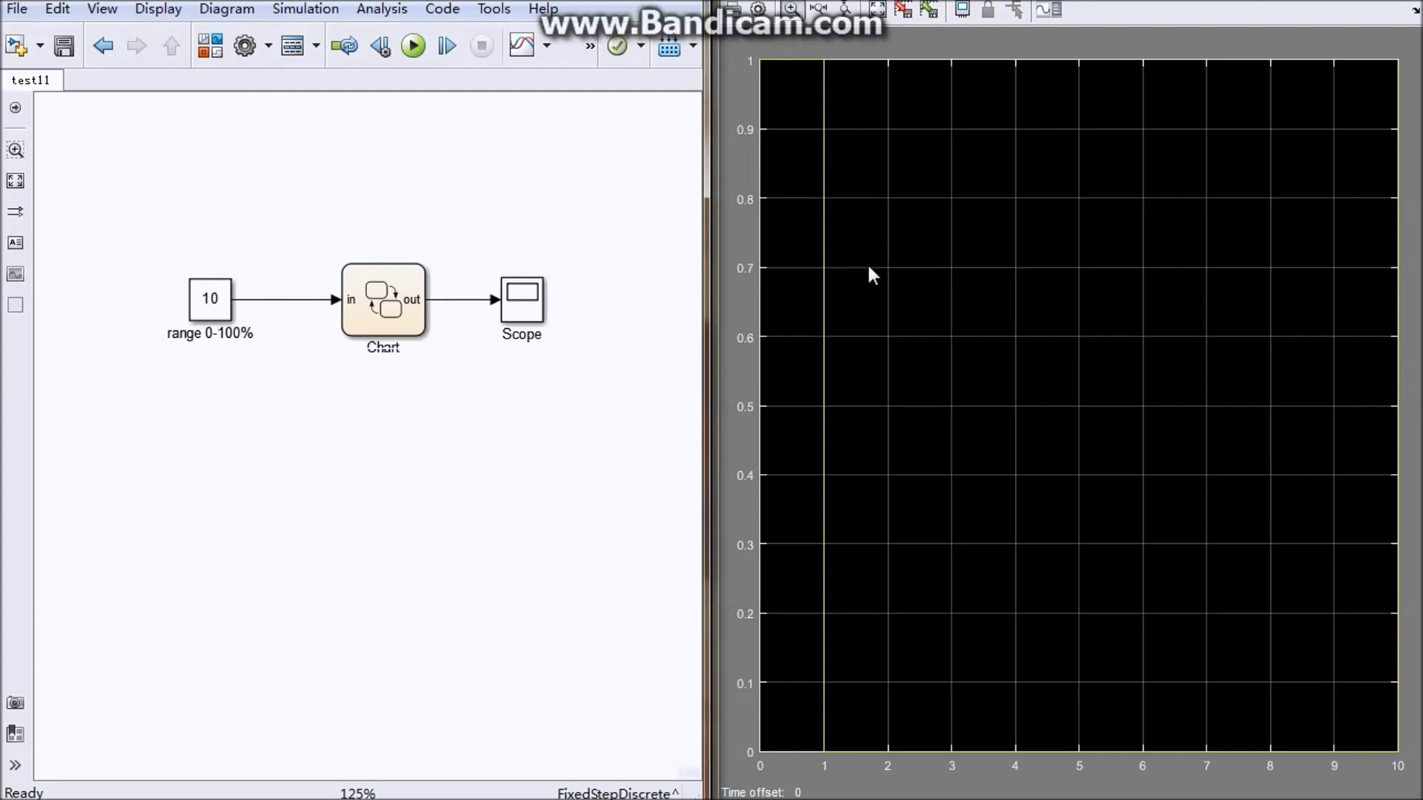
Set the fixed step size to 0.01, run, and inspect one pulse on the Scope
{"action": "key", "text": "ctrl+e"}
{"action": "double_click", "coordinate": [1052, 248]}
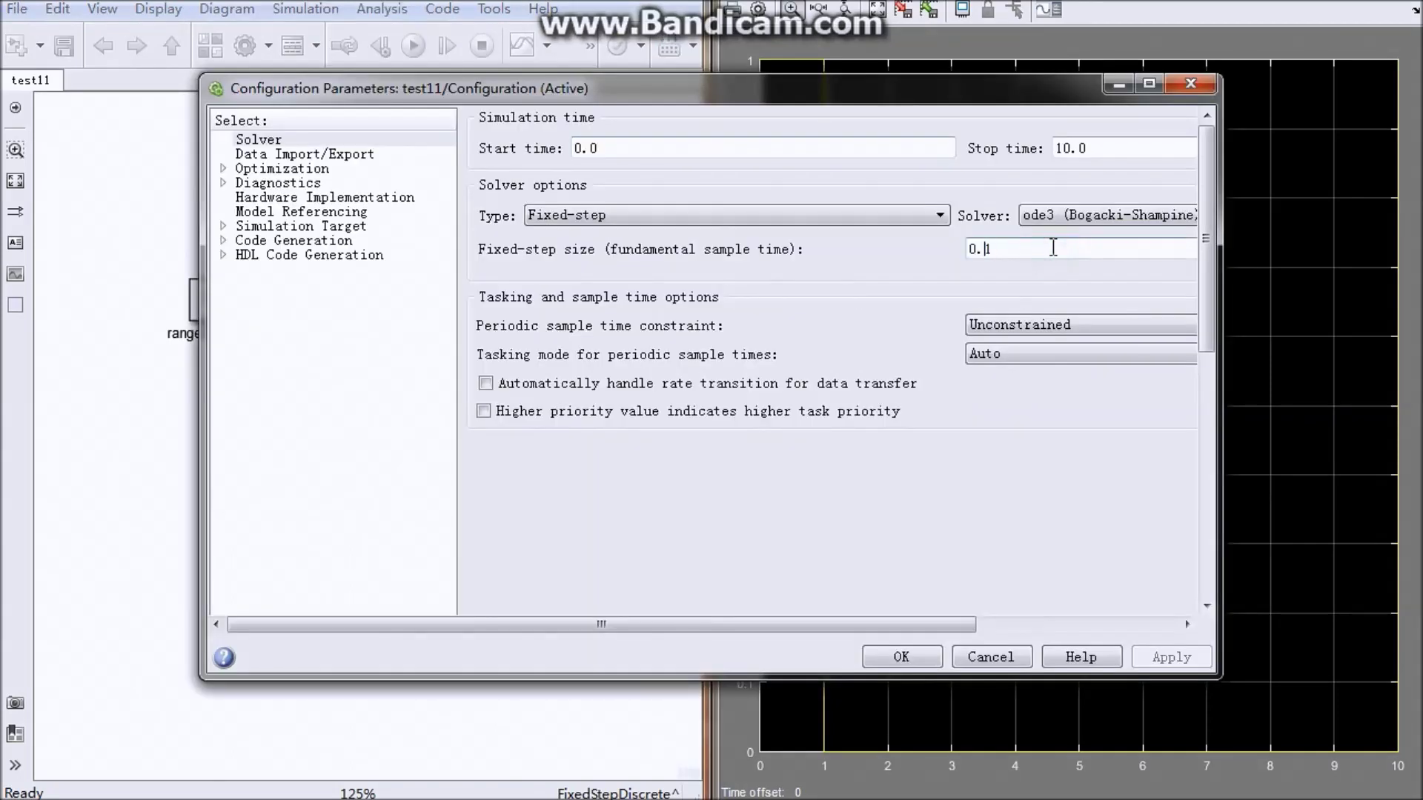
{"action": "type", "text": "0"}
{"action": "left_click", "coordinate": [901, 656]}
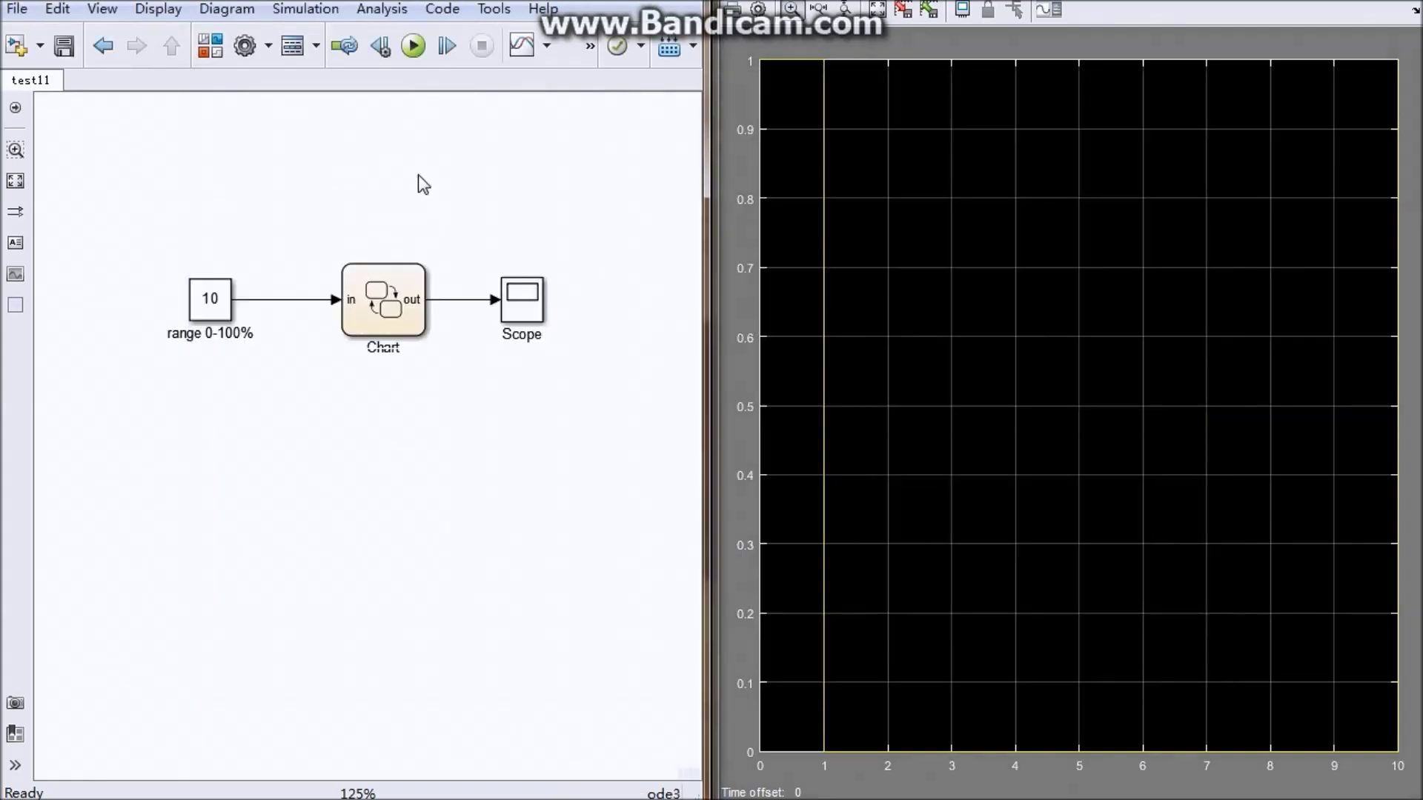
{"action": "left_click", "coordinate": [412, 46]}
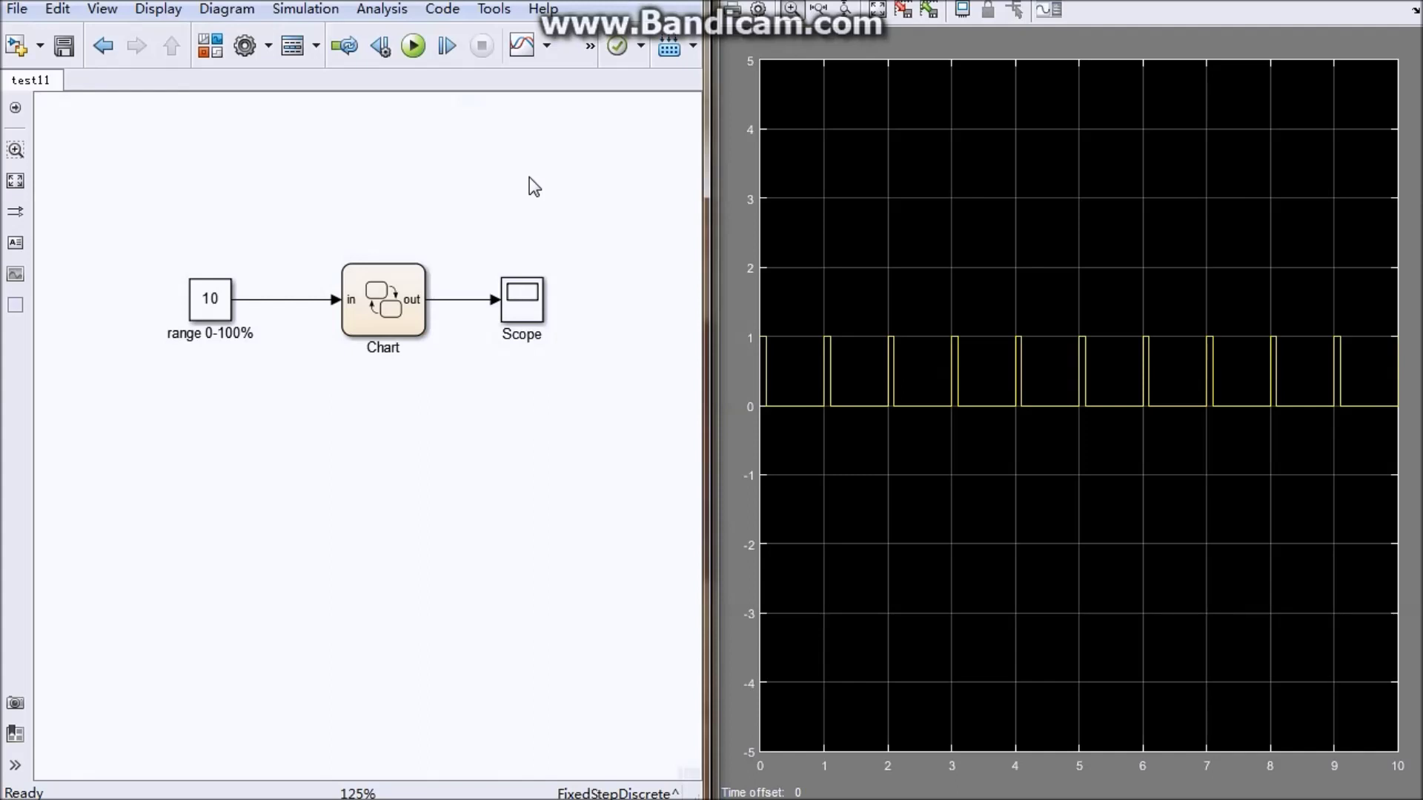
{"action": "left_click", "coordinate": [818, 11]}
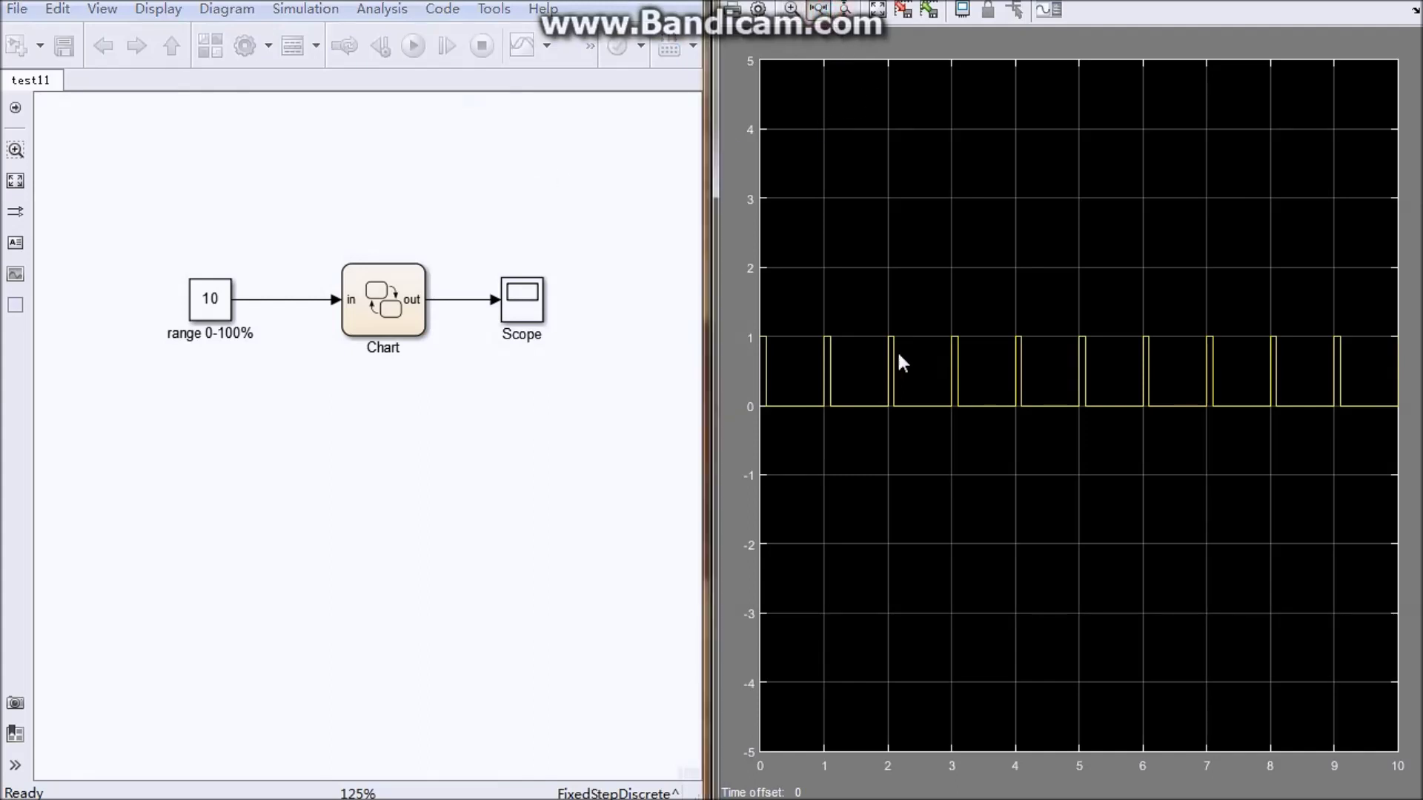
{"action": "left_click_drag", "start_coordinate": [927, 400], "coordinate": [911, 400]}
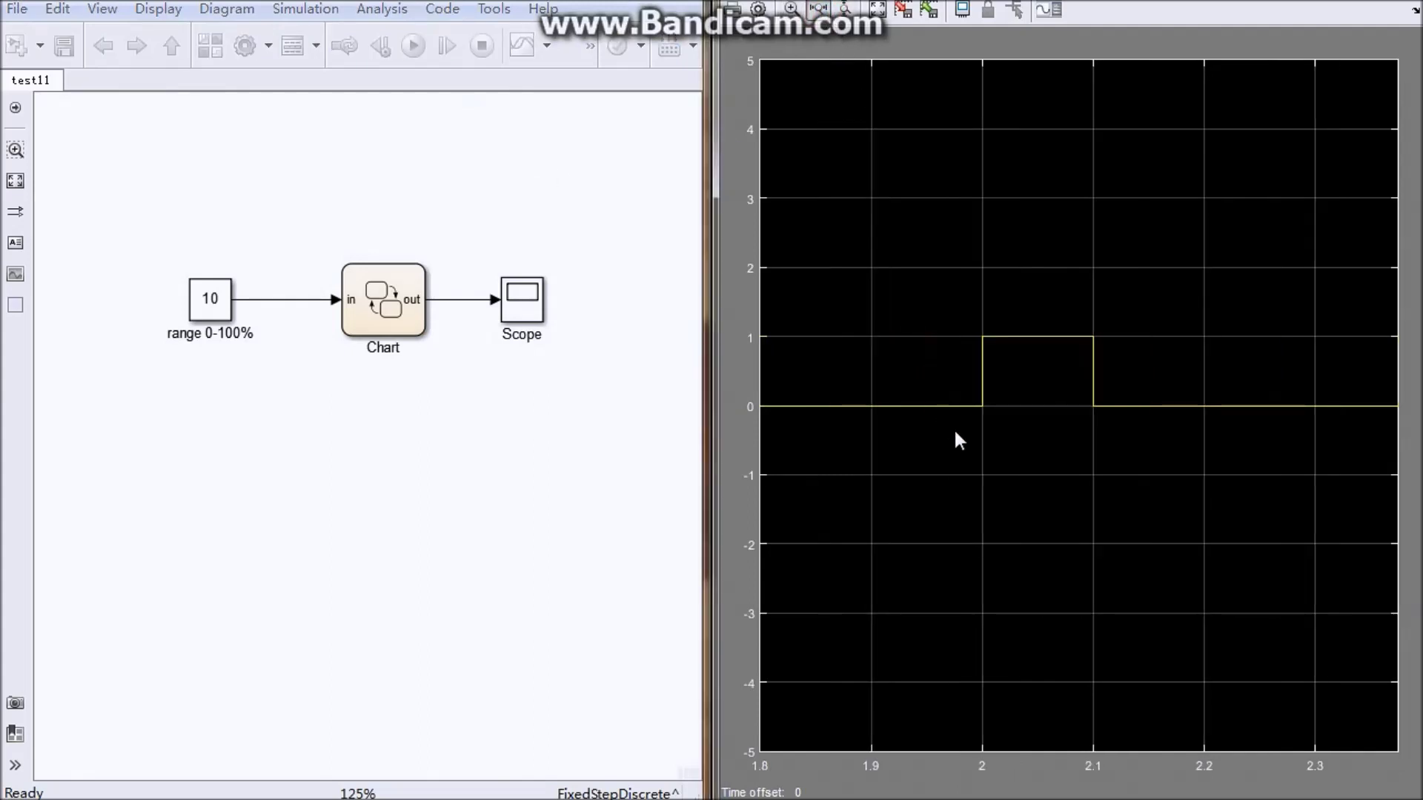
{"action": "left_click", "coordinate": [877, 11]}
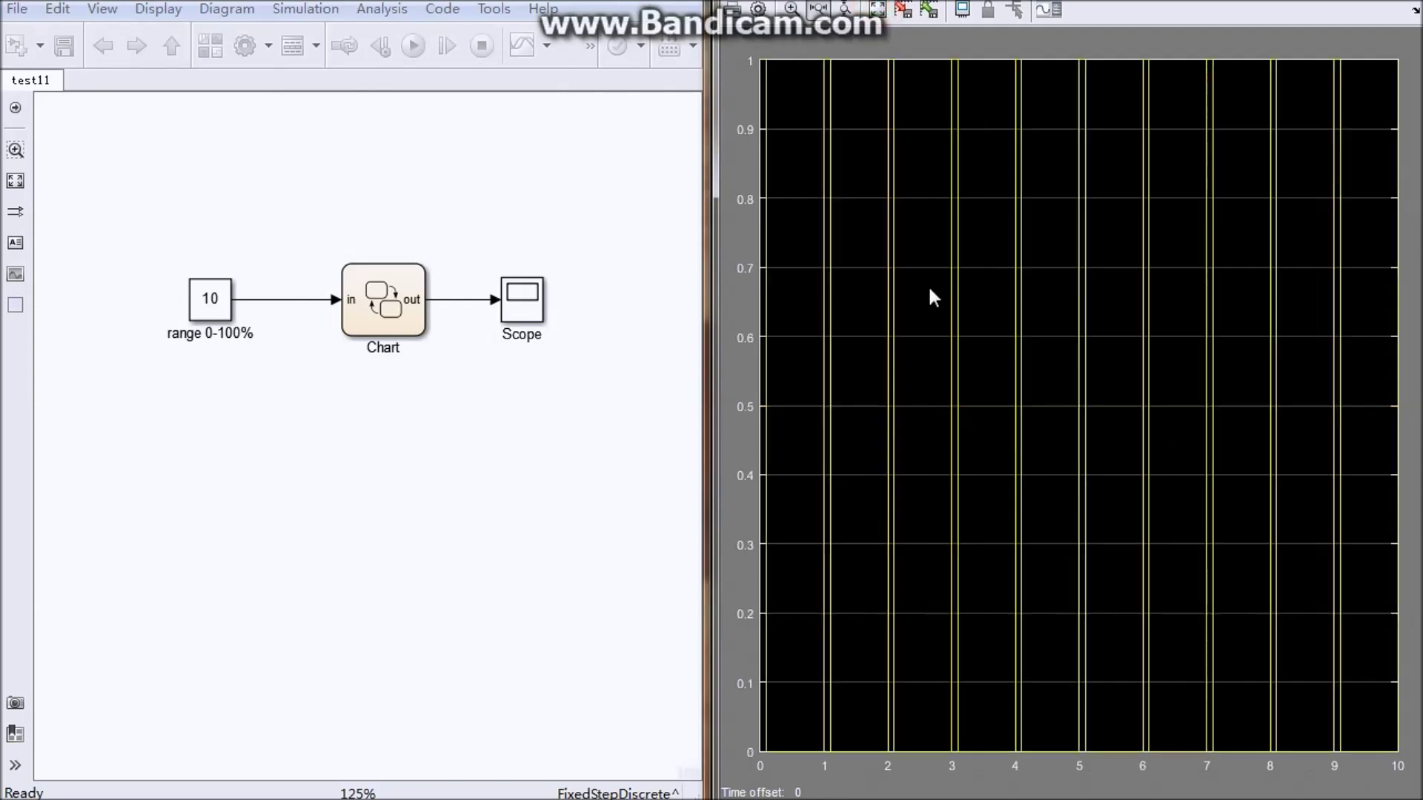
Set the stop time to inf and run the simulation continuously
{"action": "left_click", "coordinate": [443, 169]}
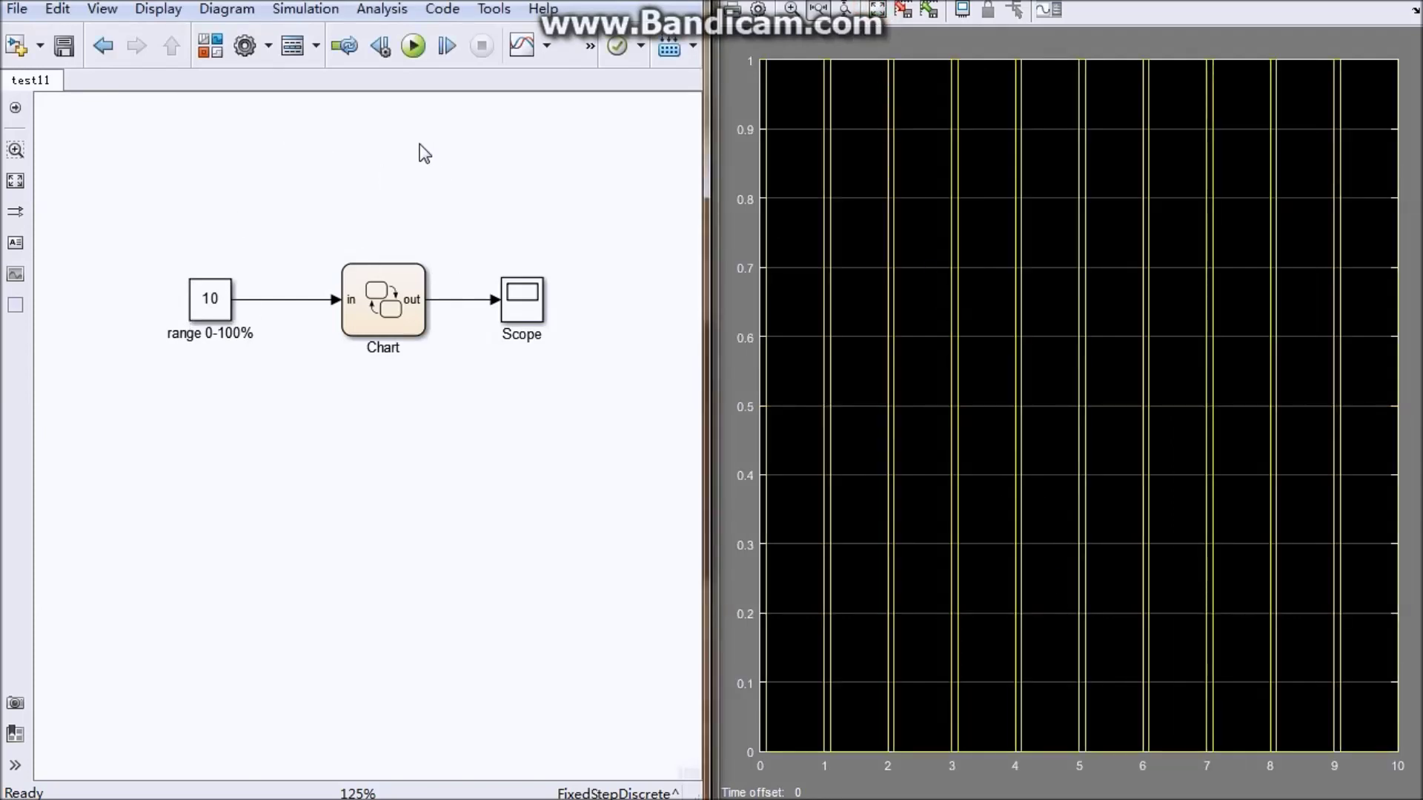
{"action": "left_click", "coordinate": [587, 49]}
{"action": "double_click", "coordinate": [479, 83]}
{"action": "type", "text": "i"}
{"action": "left_click", "coordinate": [334, 181]}
{"action": "left_click", "coordinate": [412, 46]}
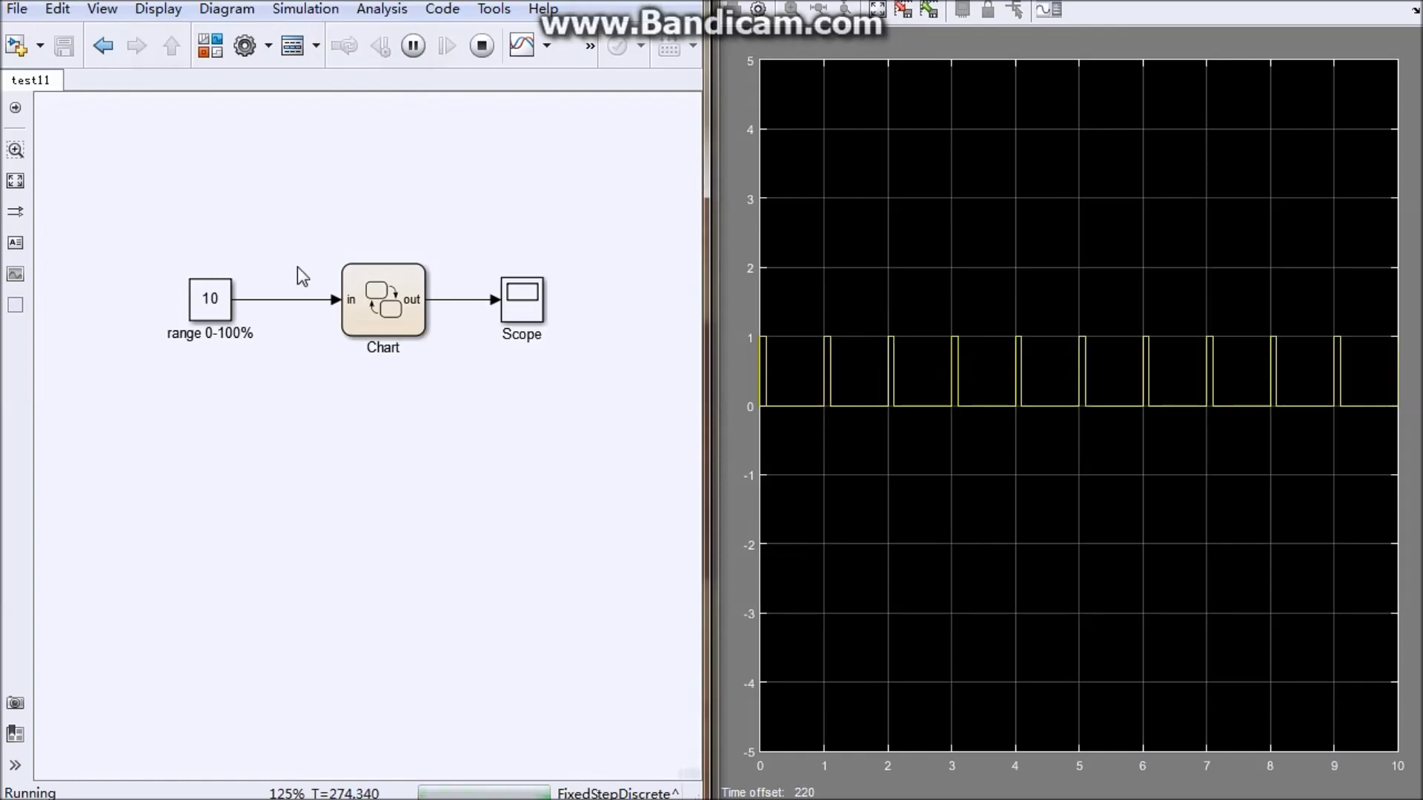
{"action": "double_click", "coordinate": [215, 307]}
Apply Constant values 55, 77 and 44 in turn to vary the pulse duty
{"action": "left_click_drag", "start_coordinate": [415, 146], "coordinate": [250, 131]}
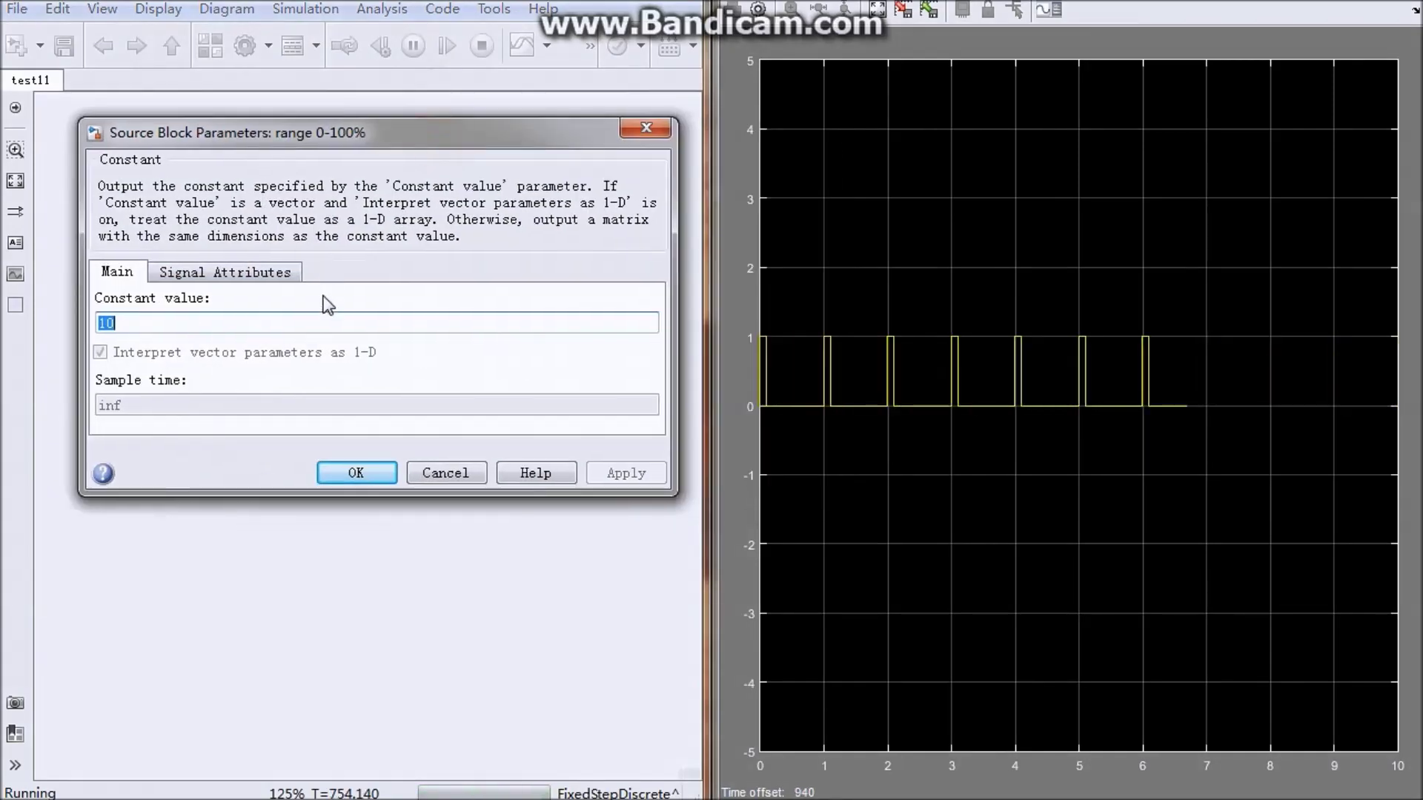
{"action": "type", "text": "55"}
{"action": "left_click", "coordinate": [619, 471]}
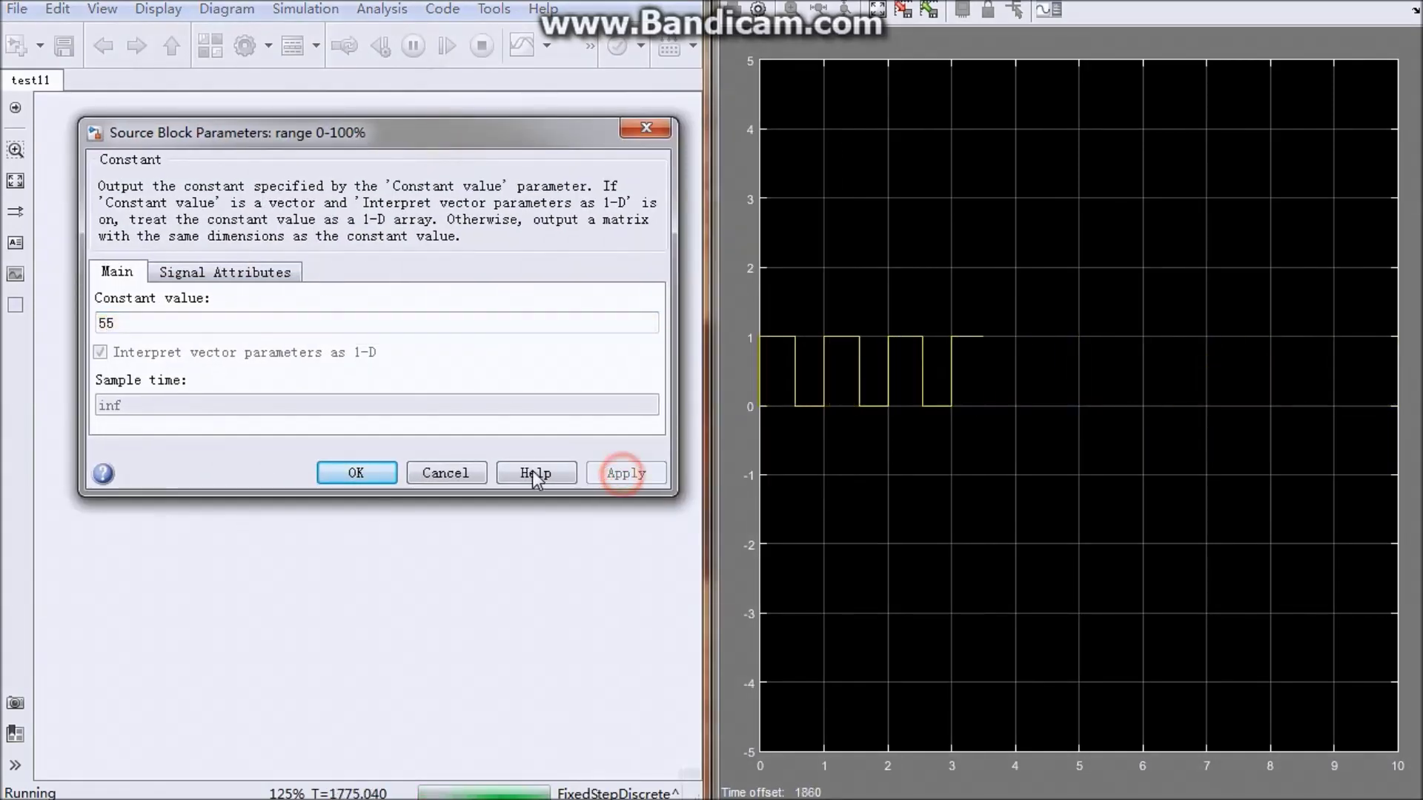
{"action": "double_click", "coordinate": [133, 323]}
{"action": "type", "text": "77"}
{"action": "left_click", "coordinate": [626, 474]}
{"action": "double_click", "coordinate": [304, 324]}
{"action": "type", "text": "44"}
{"action": "left_click", "coordinate": [626, 473]}
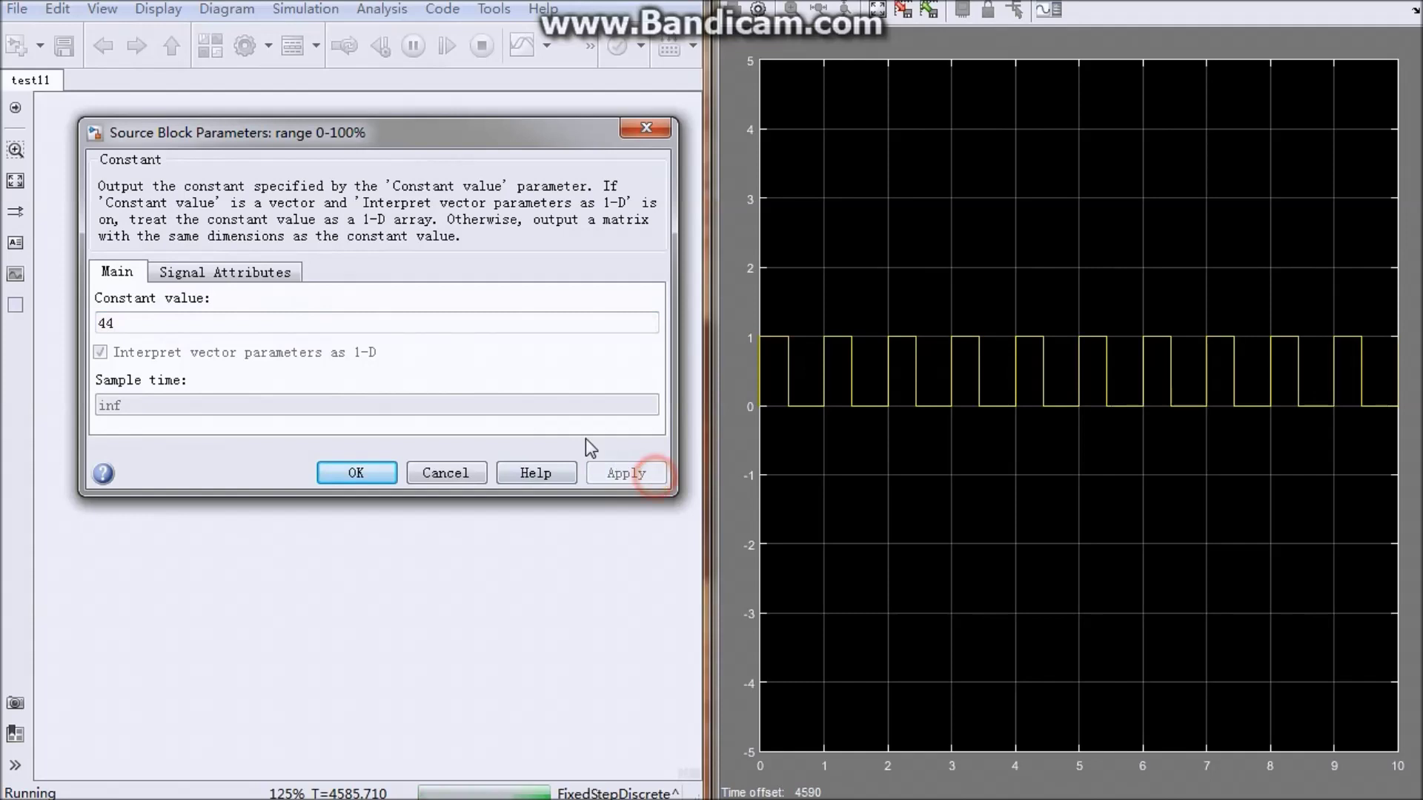
Set the Constant to 100, close the dialog and open the Stateflow chart
{"action": "double_click", "coordinate": [365, 323]}
{"action": "type", "text": "100"}
{"action": "left_click", "coordinate": [635, 474]}
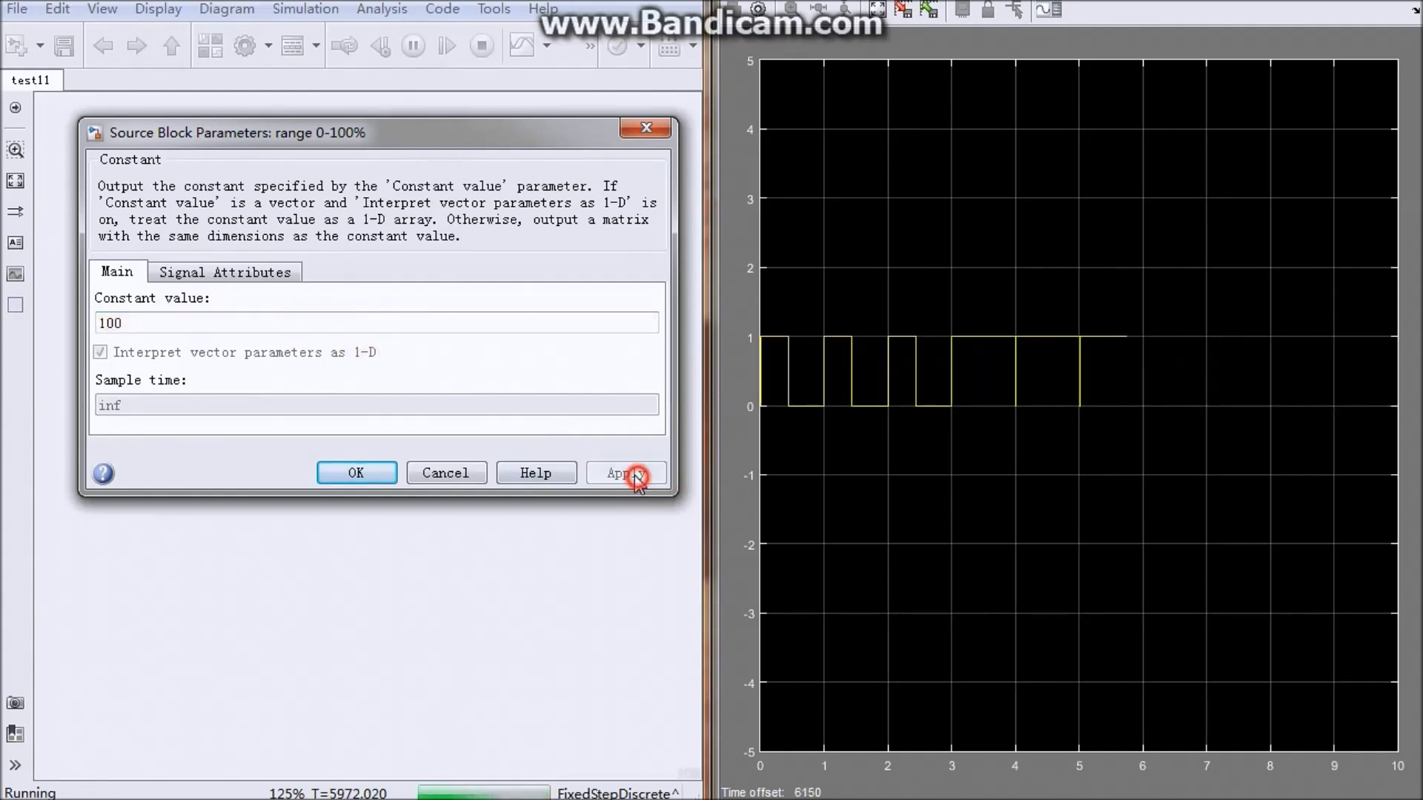
{"action": "left_click", "coordinate": [371, 474]}
{"action": "double_click", "coordinate": [385, 300]}
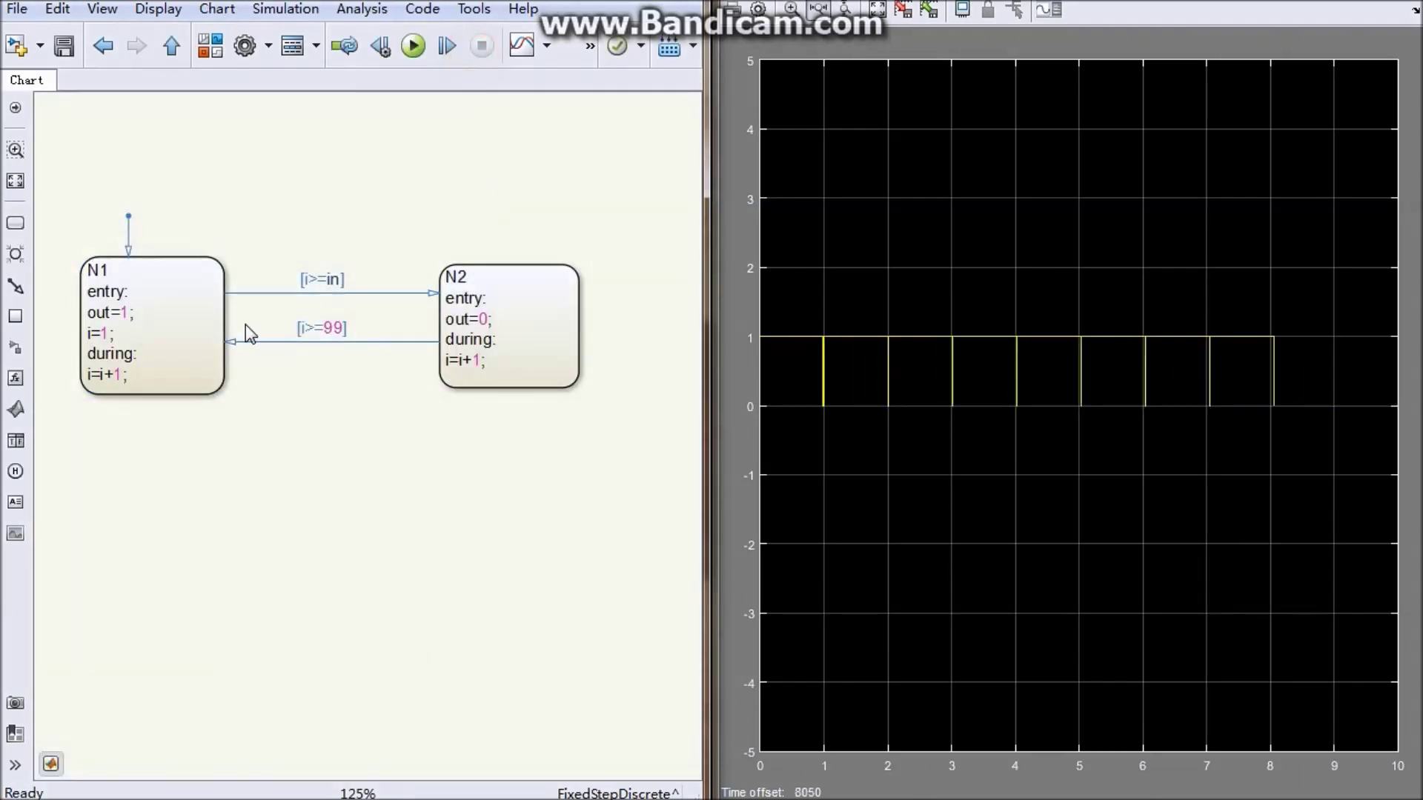
Change the N1→N2 guard to [i>=in & in~=100] and rerun with Ctrl+T
{"action": "left_click", "coordinate": [330, 283]}
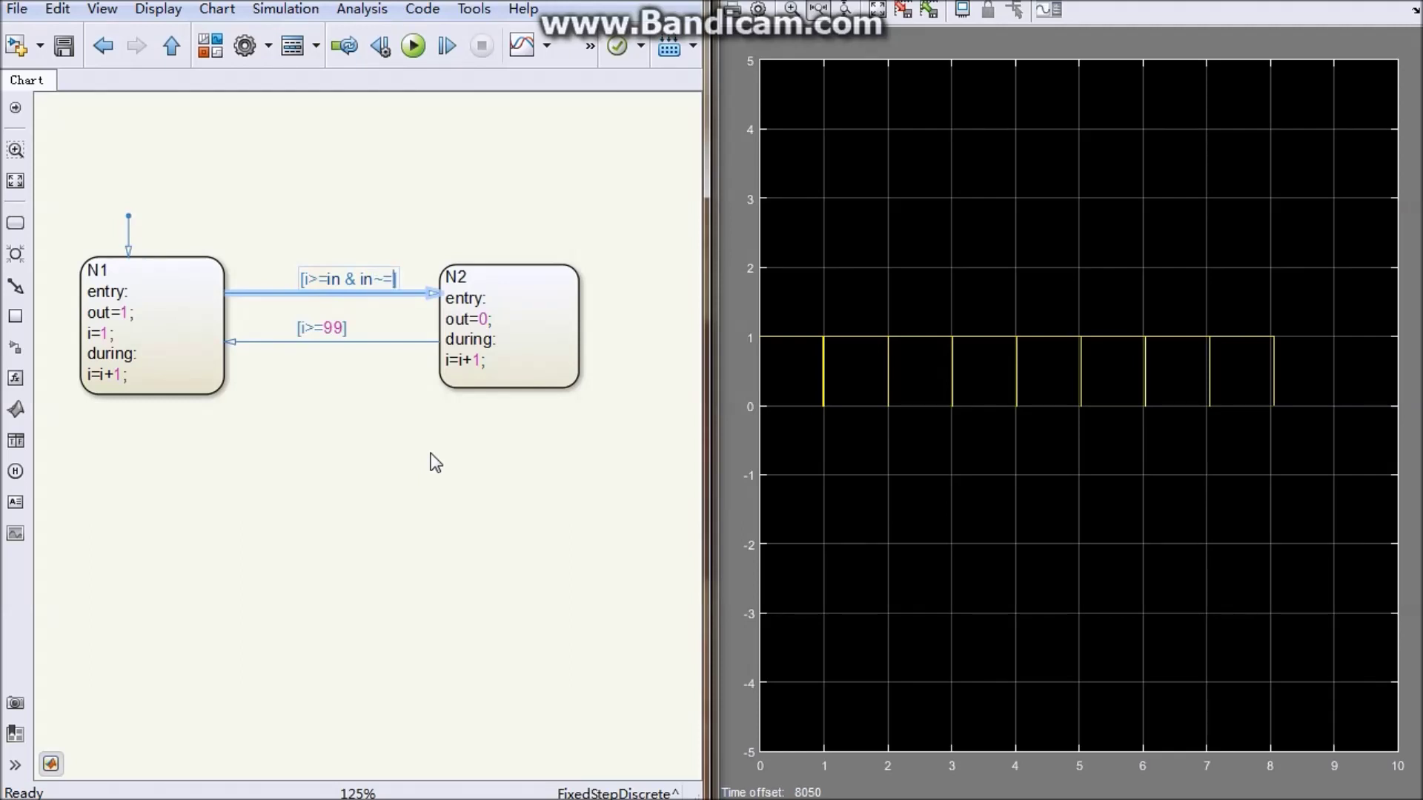
{"action": "left_click", "coordinate": [430, 450]}
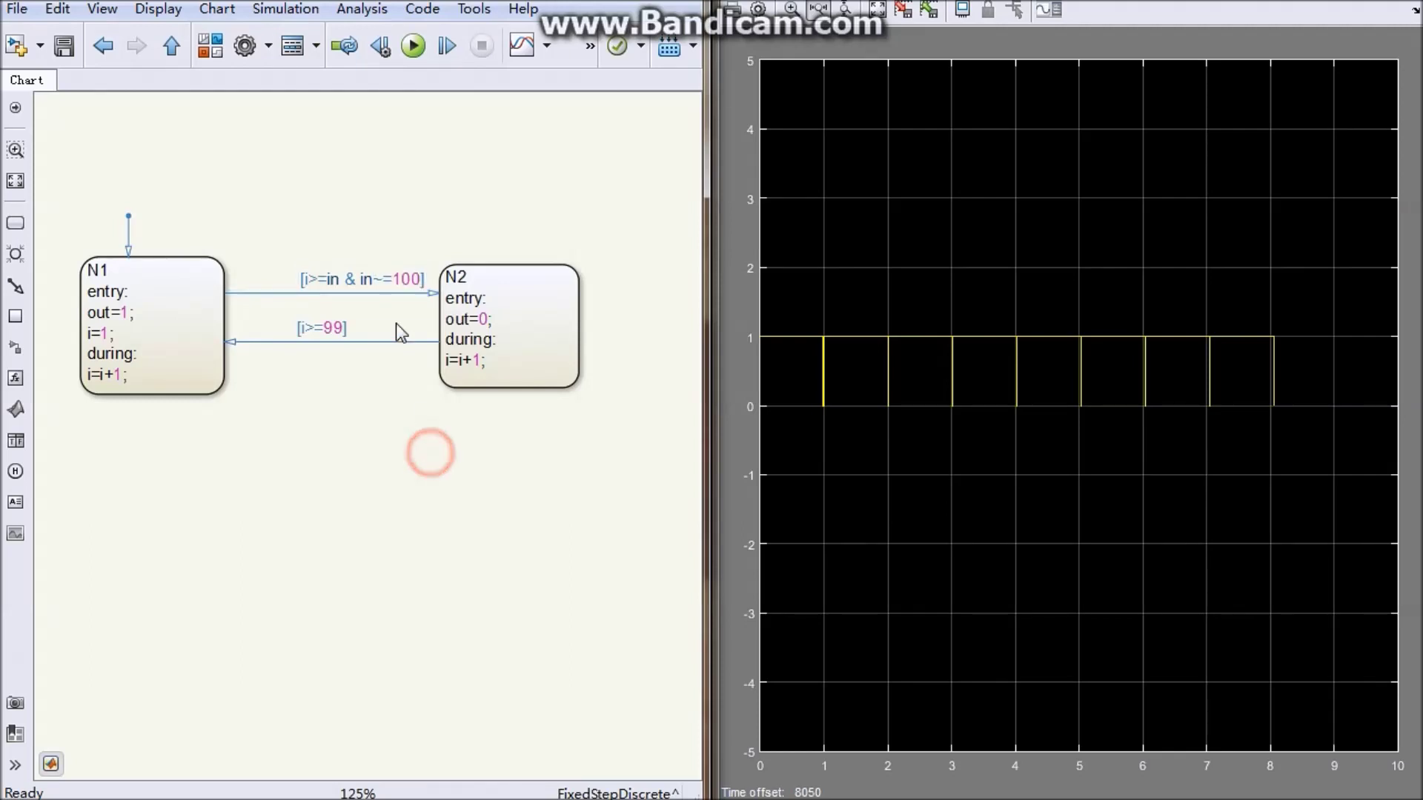
{"action": "left_click", "coordinate": [387, 278]}
{"action": "left_click", "coordinate": [337, 219]}
{"action": "key", "text": "ctrl+t"}
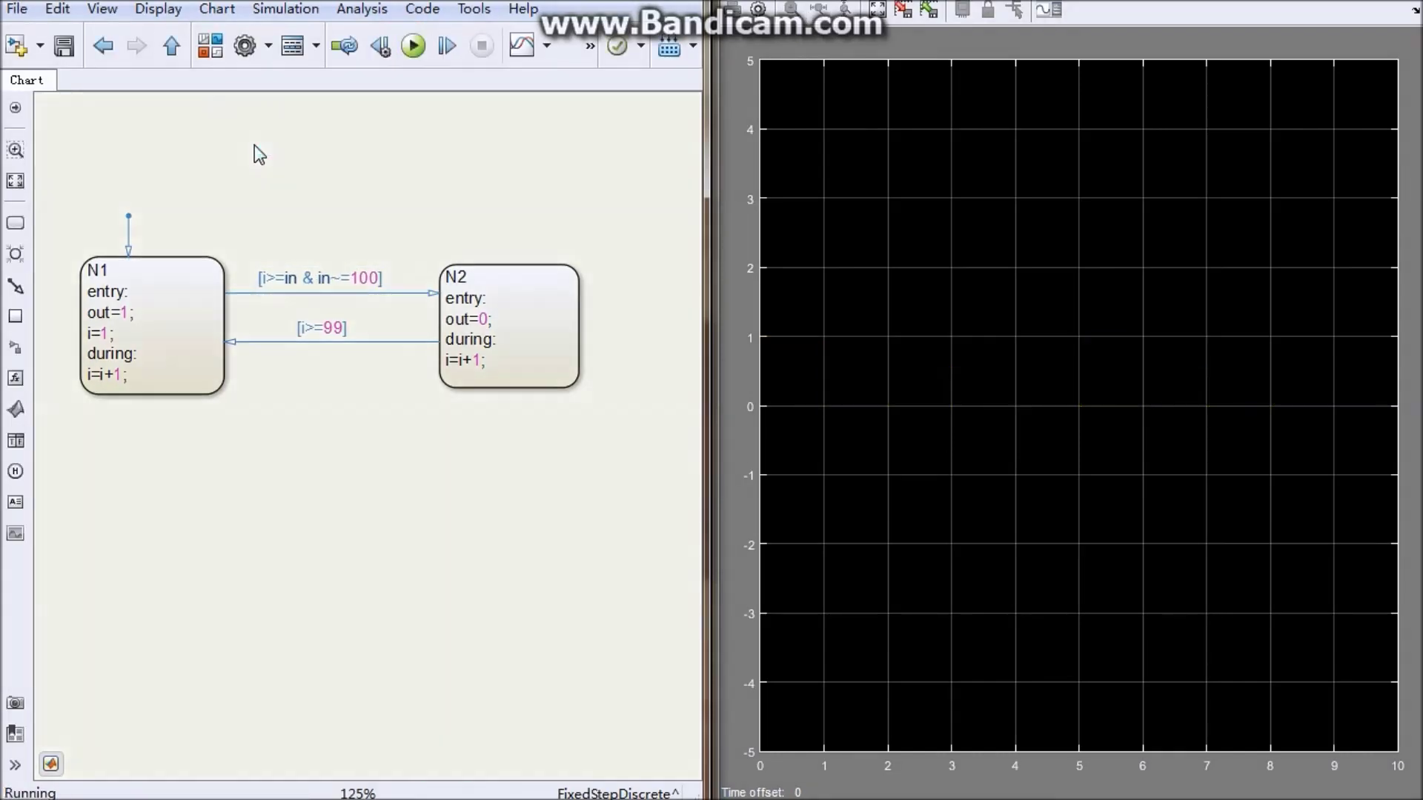
In test11, apply Constant values 44 and then 2
{"action": "left_click", "coordinate": [172, 46]}
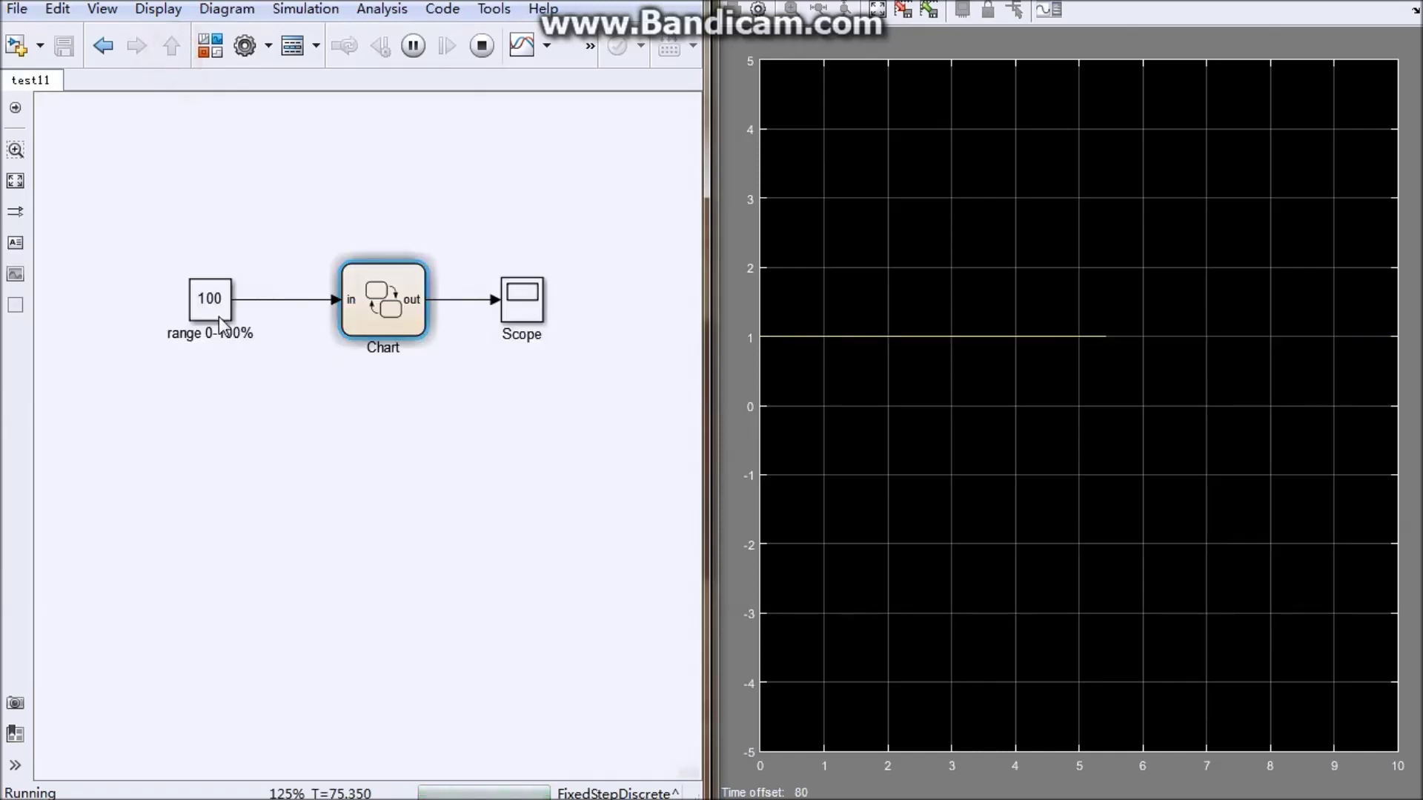
{"action": "left_click", "coordinate": [210, 300]}
{"action": "double_click", "coordinate": [225, 307]}
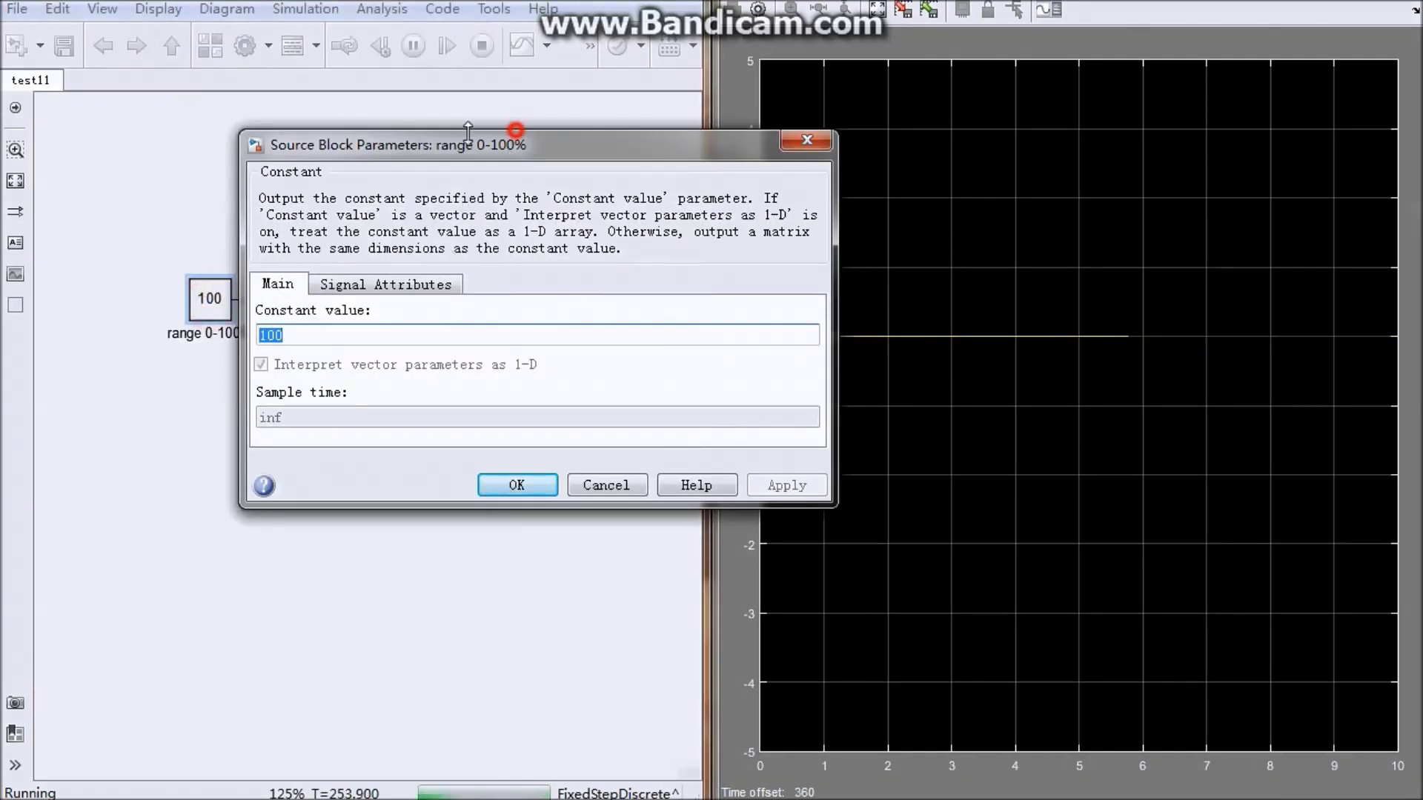
{"action": "type", "text": "44"}
{"action": "left_click", "coordinate": [676, 476]}
{"action": "double_click", "coordinate": [415, 323]}
{"action": "type", "text": "2"}
{"action": "left_click", "coordinate": [677, 471]}
Apply Constant values 1 and 0, stop the run and reopen the chart
{"action": "double_click", "coordinate": [480, 329]}
{"action": "type", "text": "1"}
{"action": "left_click", "coordinate": [676, 471]}
{"action": "double_click", "coordinate": [492, 326]}
{"action": "type", "text": "0"}
{"action": "left_click", "coordinate": [676, 472]}
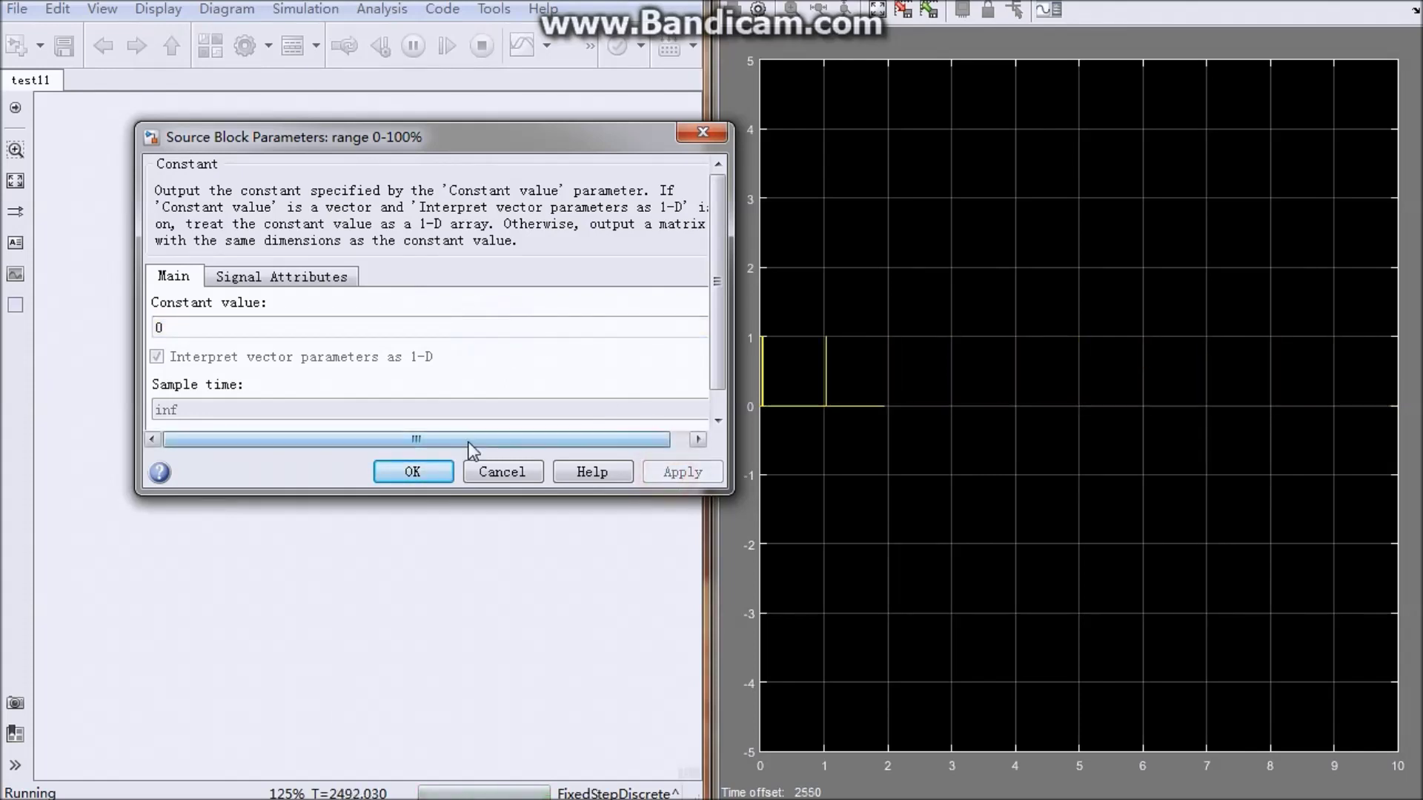
{"action": "left_click", "coordinate": [418, 471]}
{"action": "left_click", "coordinate": [481, 46]}
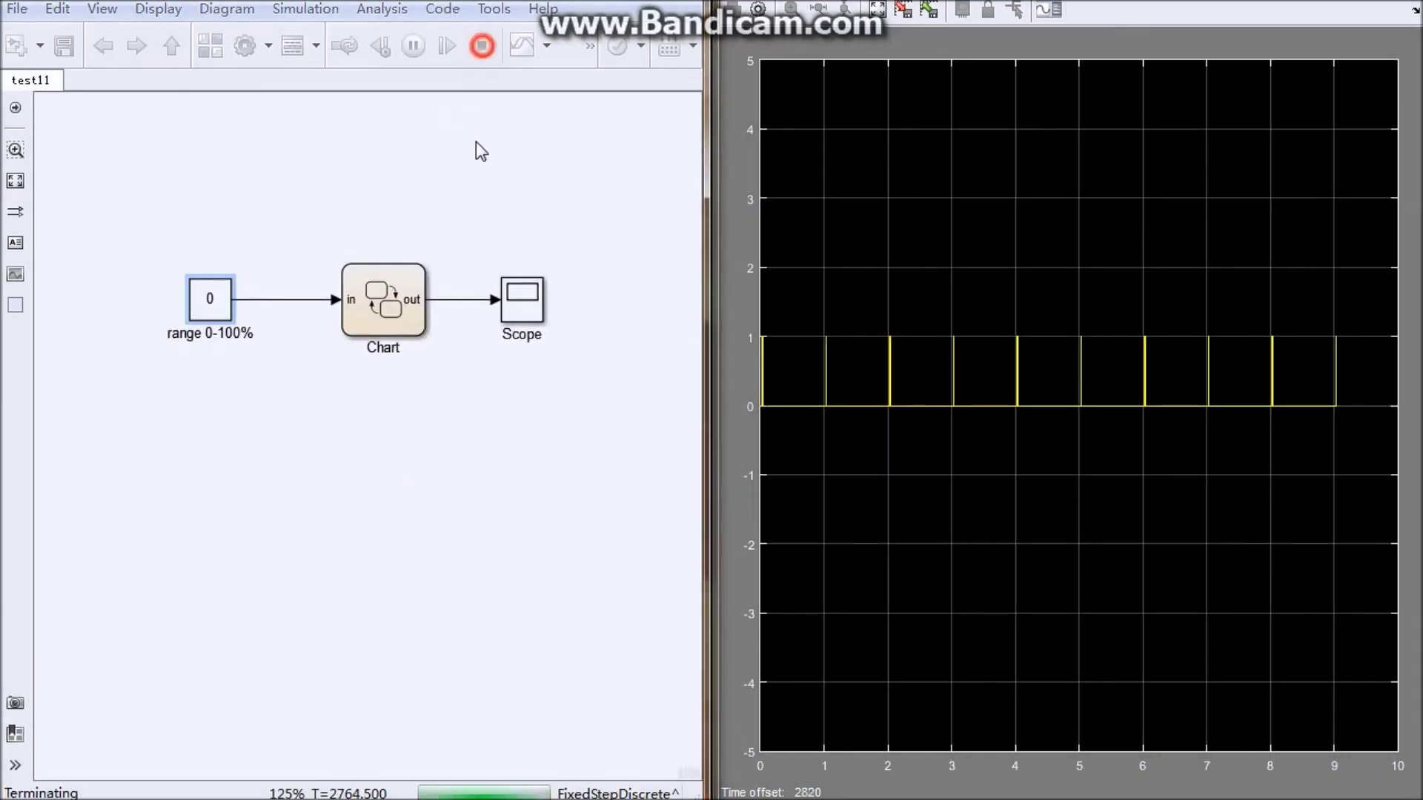
{"action": "double_click", "coordinate": [404, 291]}
Add a new state named in0 above N1
{"action": "left_click", "coordinate": [248, 216]}
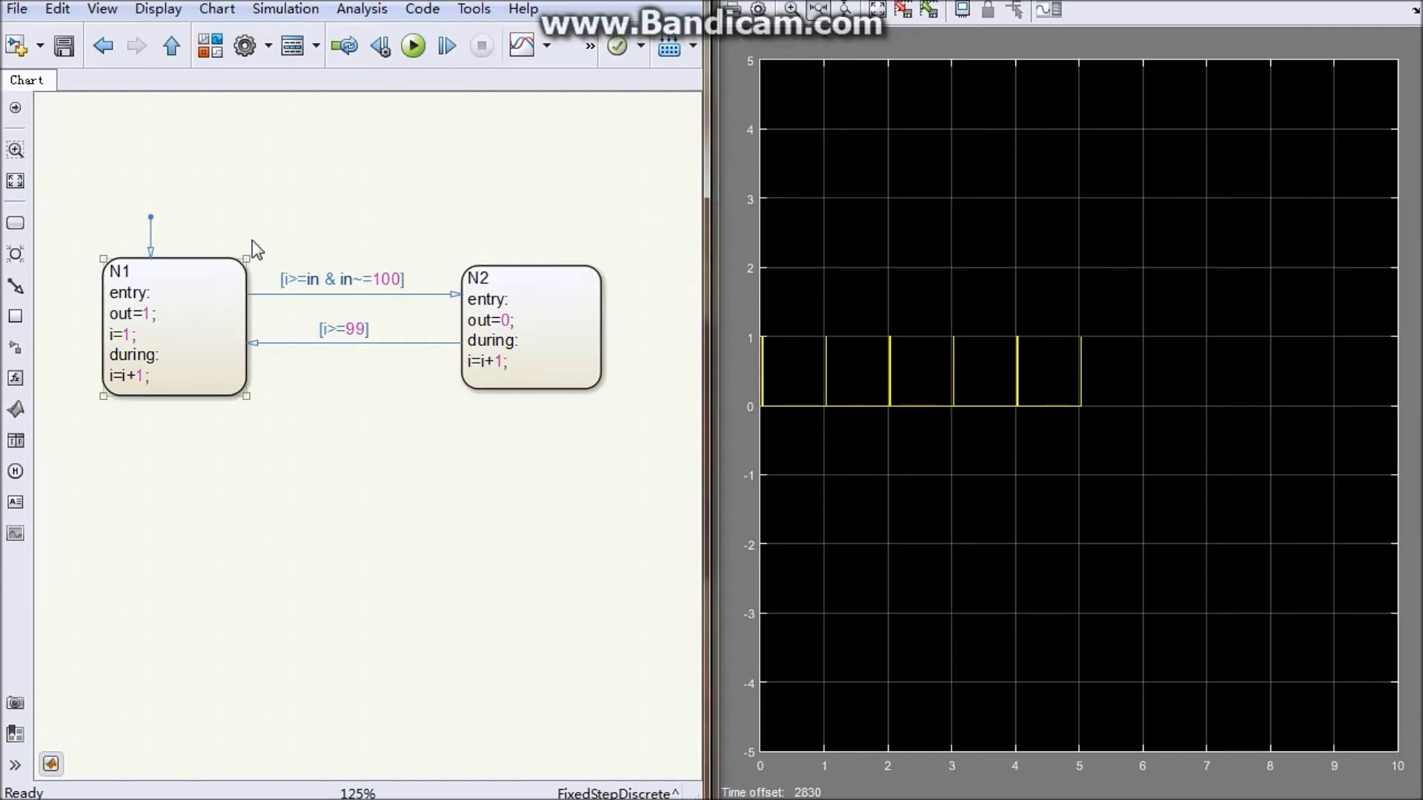
{"action": "left_click", "coordinate": [15, 223]}
{"action": "left_click", "coordinate": [369, 158]}
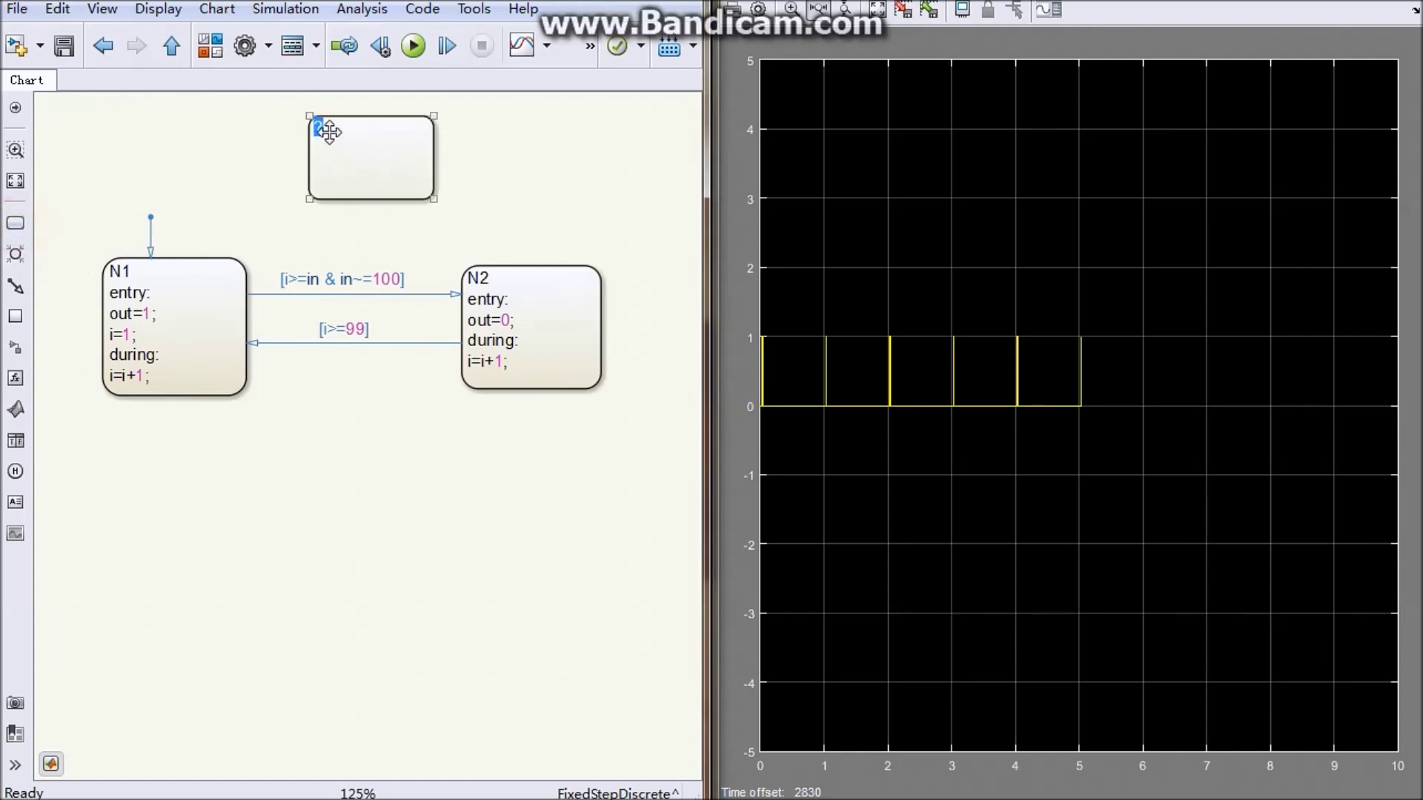
{"action": "type", "text": "in0"}
{"action": "left_click", "coordinate": [234, 169]}
Place a junction fed by the default transition, with a [in==0] transition to in0
{"action": "left_click", "coordinate": [15, 254]}
{"action": "left_click", "coordinate": [190, 171]}
{"action": "left_click", "coordinate": [149, 230]}
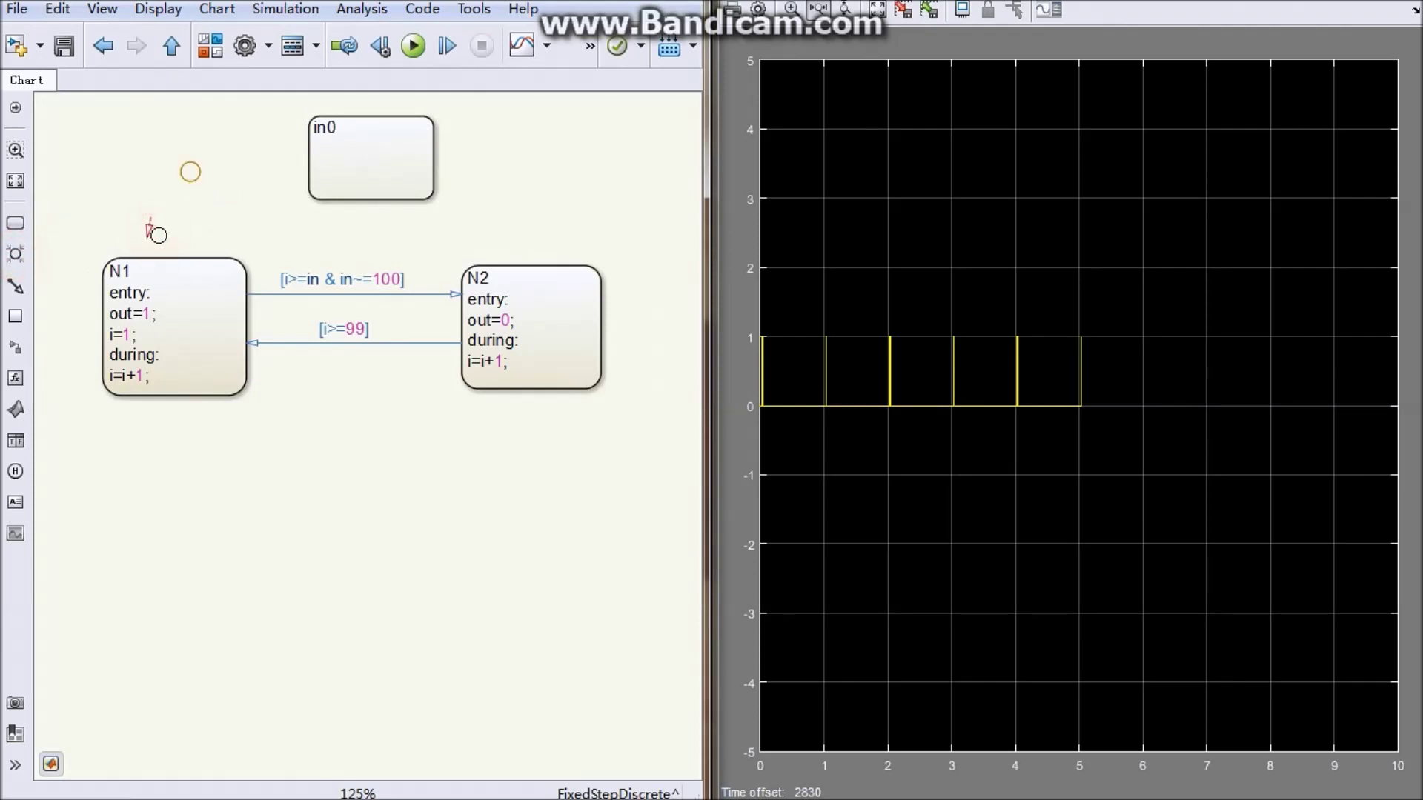
{"action": "left_click", "coordinate": [15, 286]}
{"action": "left_click_drag", "start_coordinate": [204, 171], "coordinate": [305, 149]}
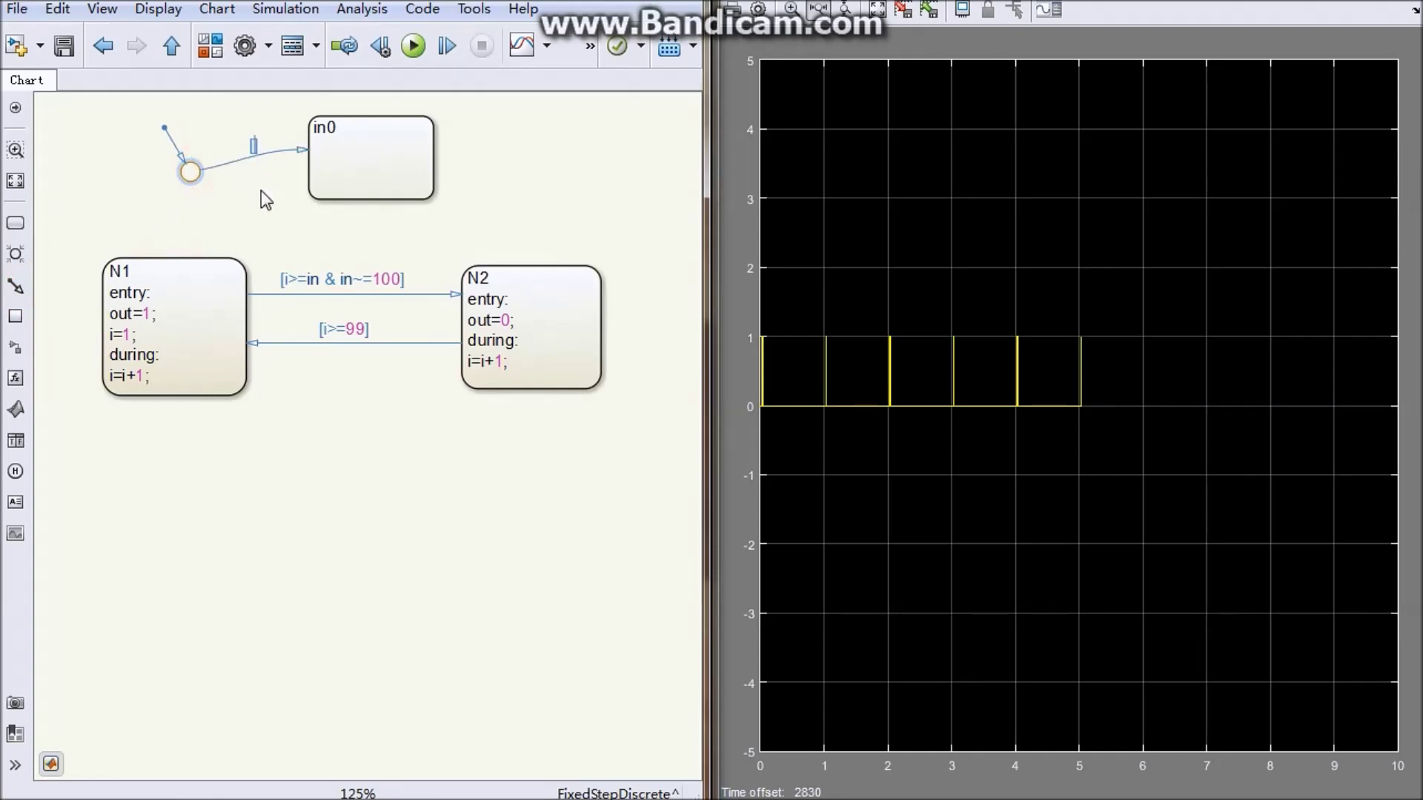
{"action": "type", "text": "in==0"}
{"action": "left_click", "coordinate": [281, 219]}
Connect the junction down to N1, give in0 'en: out=0;' and a return transition to the junction
{"action": "left_click_drag", "start_coordinate": [190, 176], "coordinate": [191, 257]}
{"action": "scroll", "coordinate": [236, 222], "scroll_direction": "up", "scroll_amount": 1}
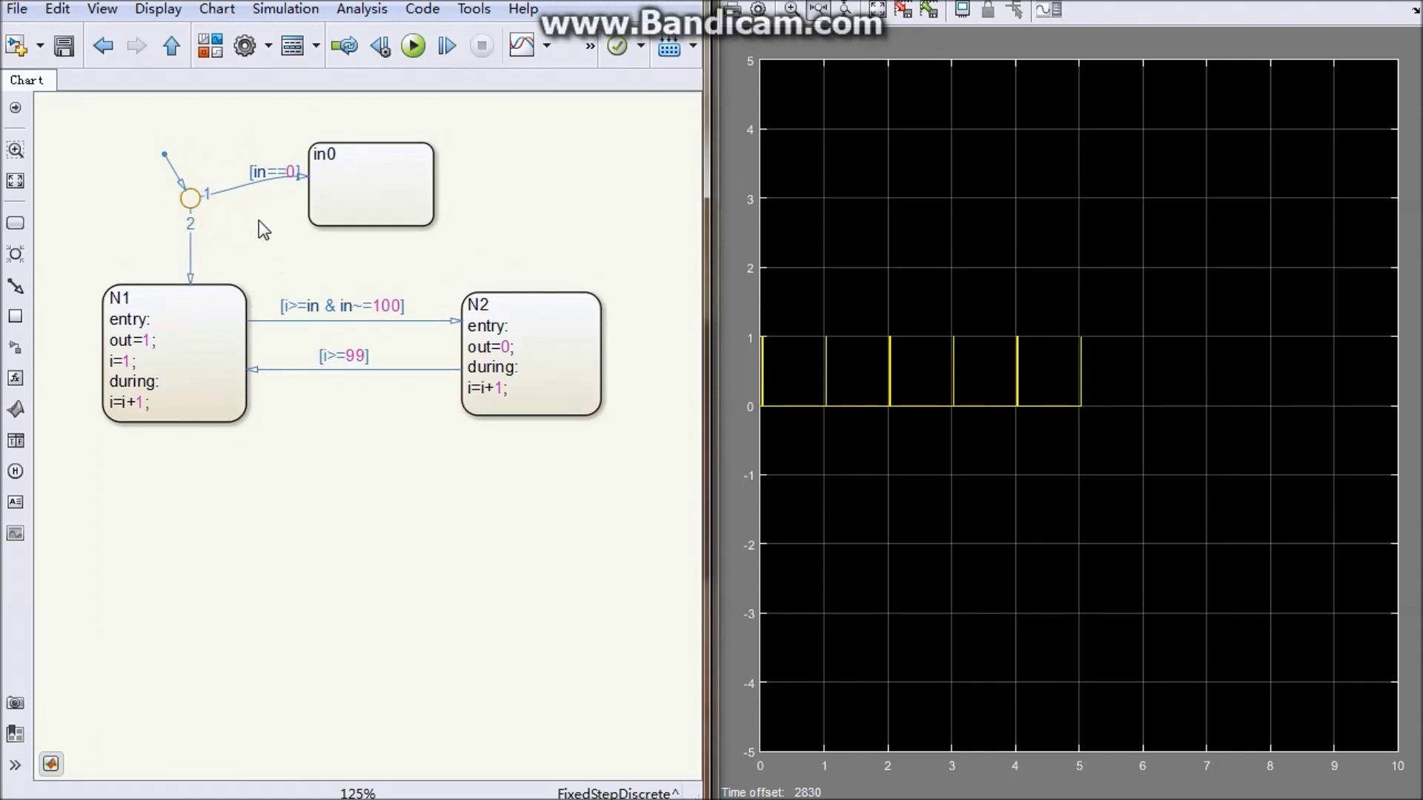
{"action": "left_click_drag", "start_coordinate": [282, 176], "coordinate": [198, 185]}
{"action": "left_click", "coordinate": [352, 156]}
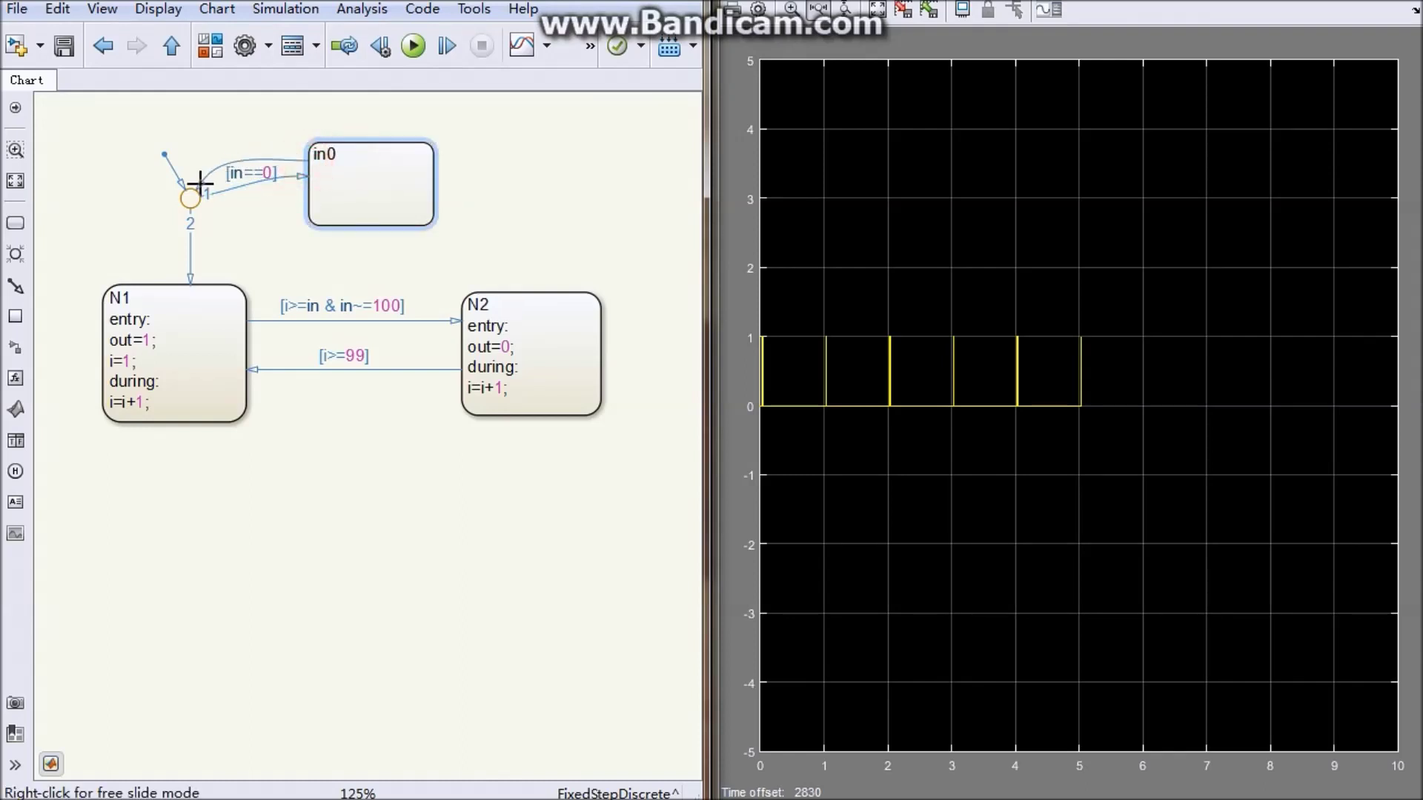
{"action": "left_click", "coordinate": [319, 157]}
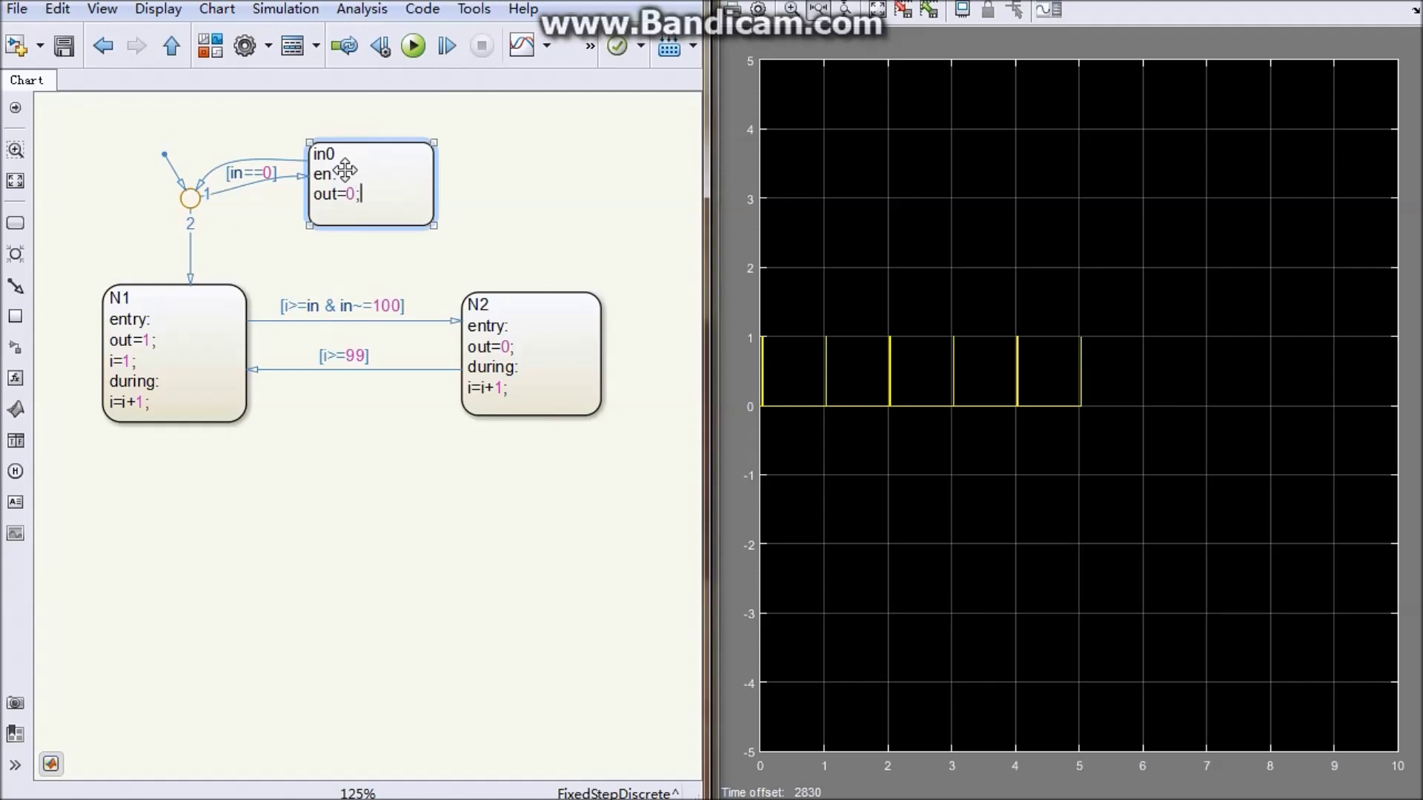
{"action": "left_click", "coordinate": [114, 222]}
Draw N1's [in==0] transition back to the junction and tidy the chart layout and labels
{"action": "left_click", "coordinate": [101, 337]}
{"action": "left_click_drag", "start_coordinate": [100, 332], "coordinate": [170, 206]}
{"action": "left_click", "coordinate": [96, 167]}
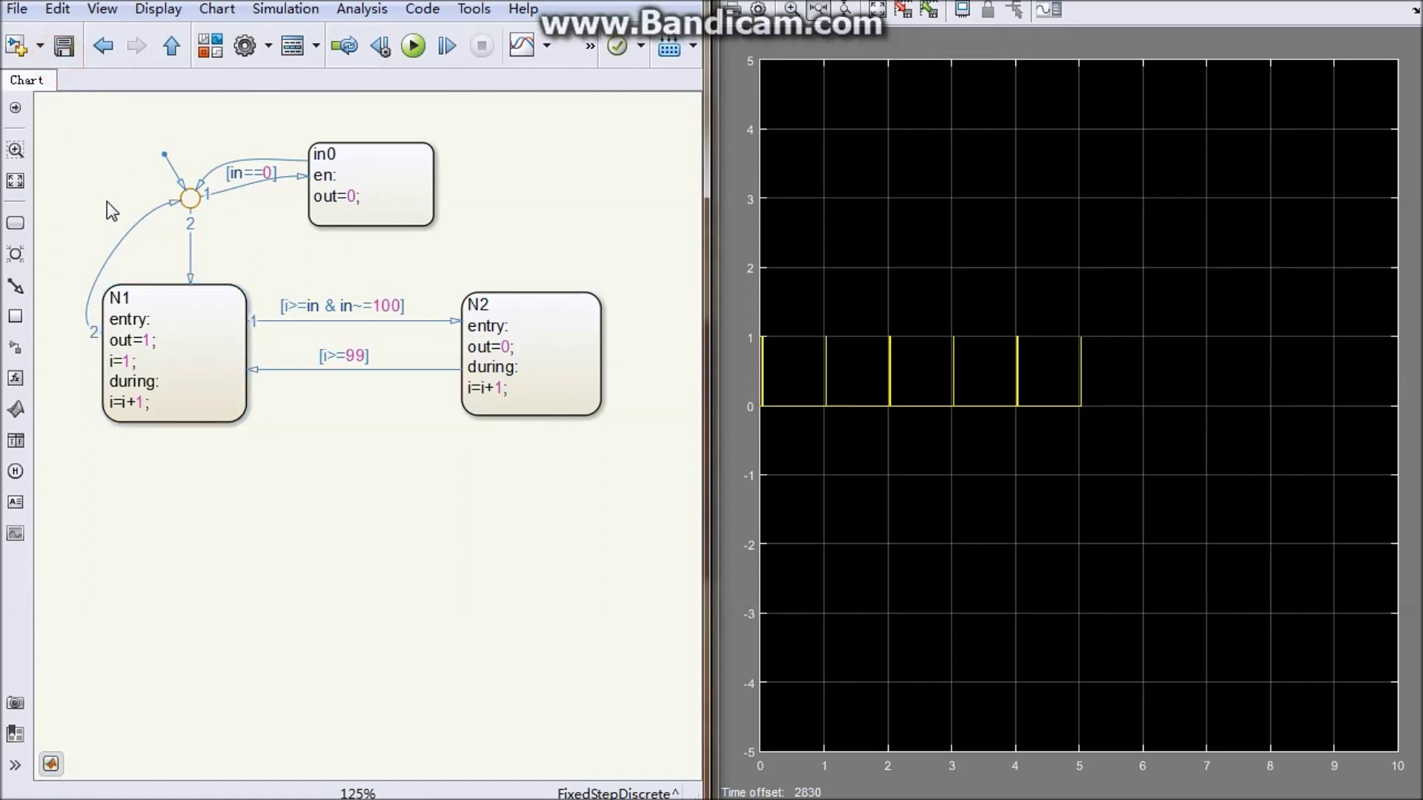
{"action": "left_click_drag", "start_coordinate": [107, 211], "coordinate": [127, 238]}
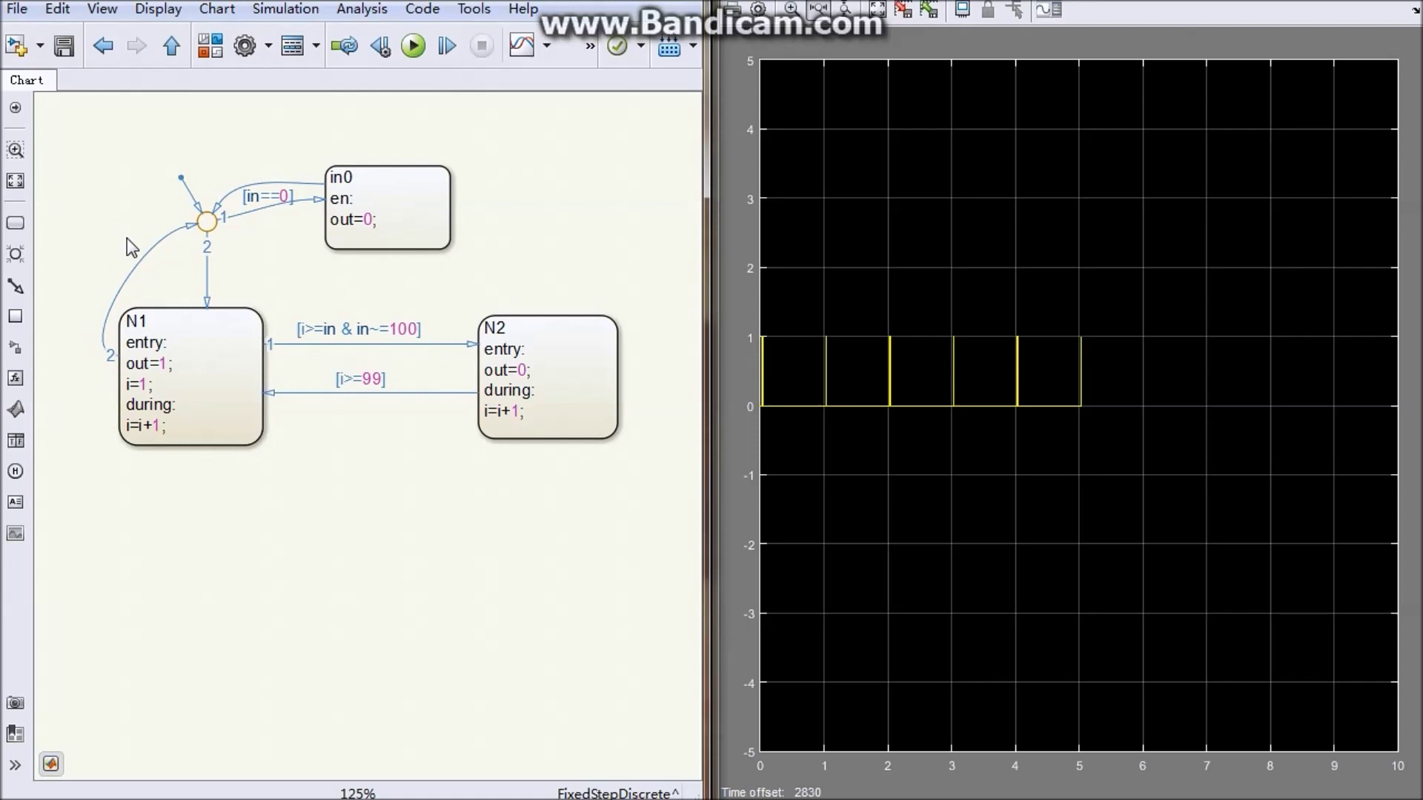
{"action": "left_click", "coordinate": [132, 259]}
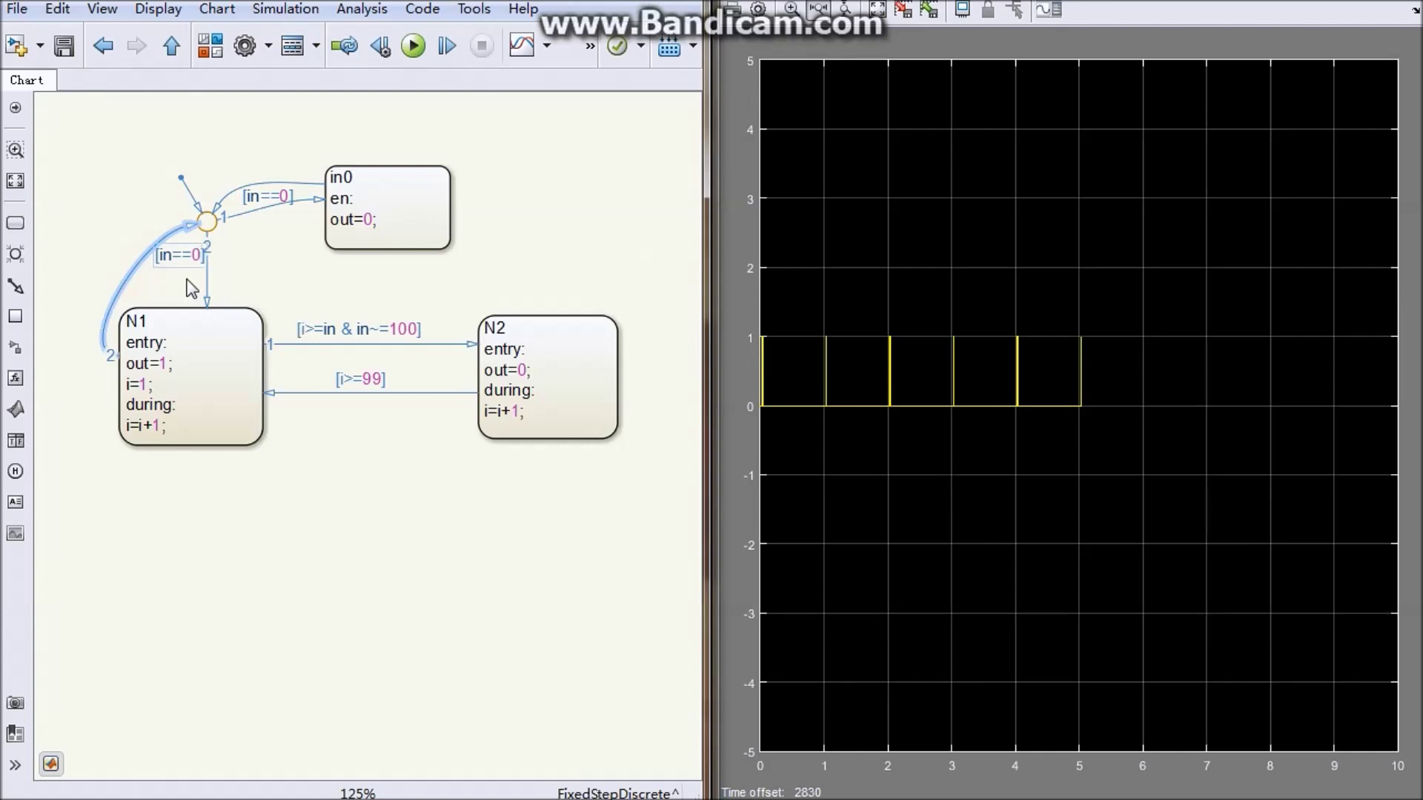
{"action": "left_click", "coordinate": [126, 207]}
{"action": "left_click_drag", "start_coordinate": [178, 254], "coordinate": [135, 262]}
{"action": "left_click", "coordinate": [117, 199]}
{"action": "left_click", "coordinate": [77, 56]}
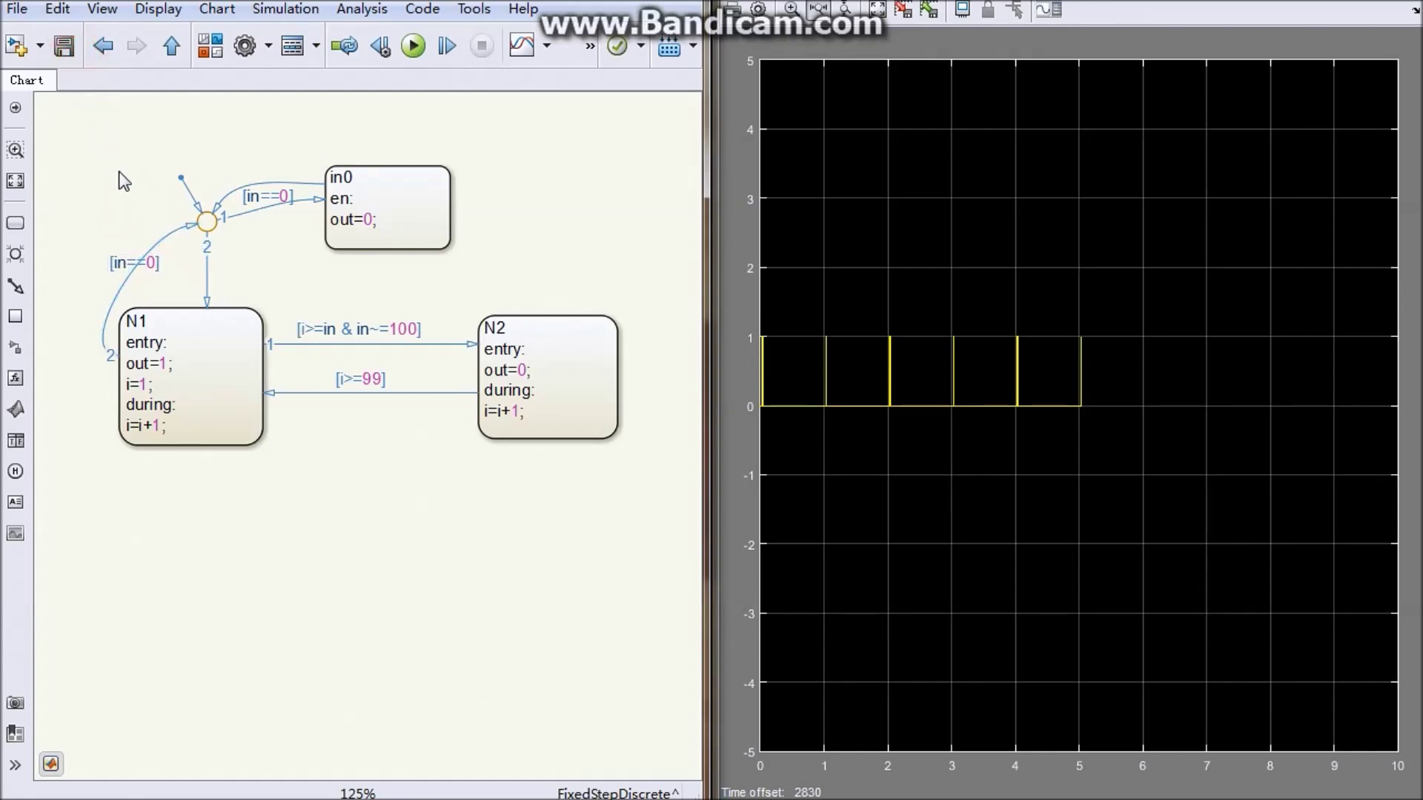
{"action": "left_click", "coordinate": [208, 236]}
Run test11 and apply Constant values 1 and then 100
{"action": "left_click", "coordinate": [172, 47]}
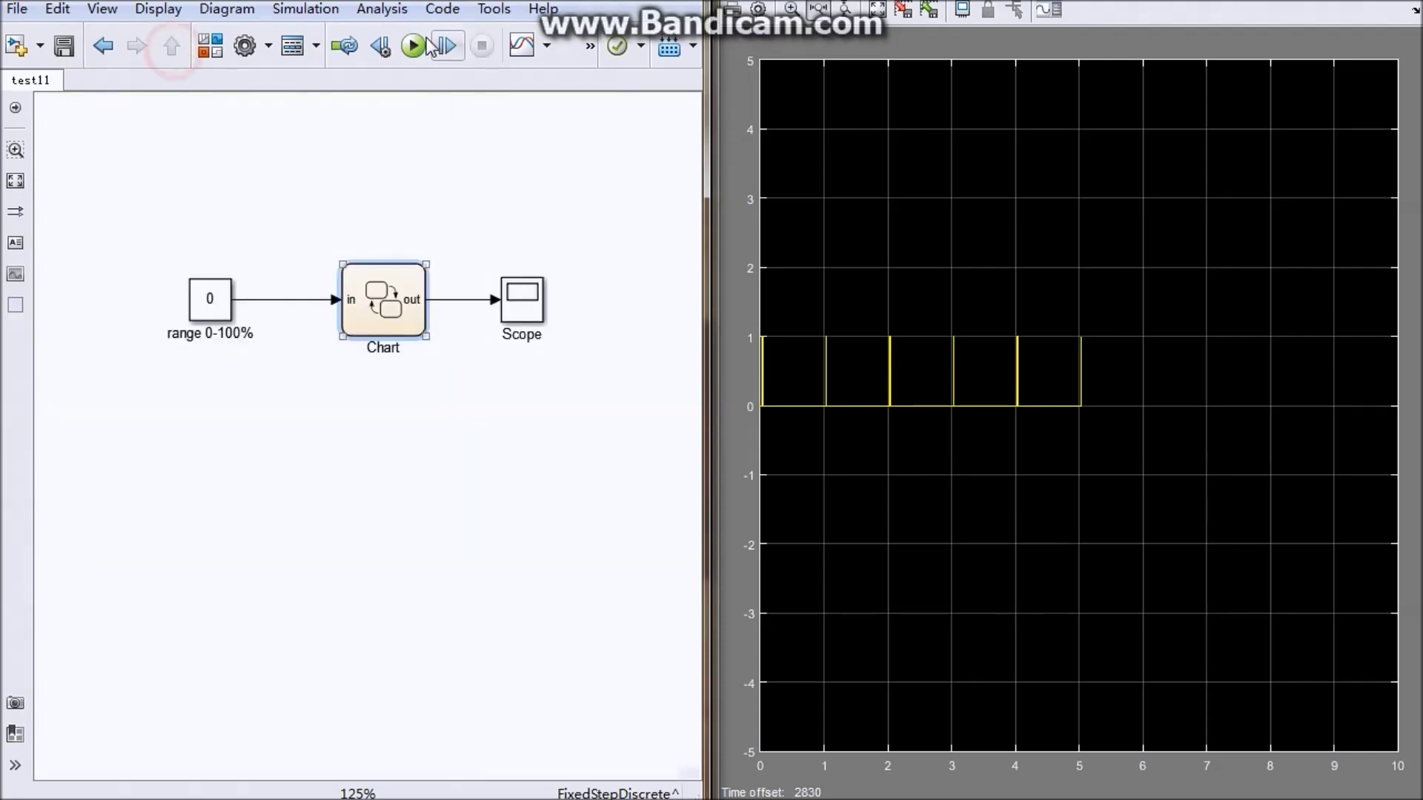
{"action": "left_click", "coordinate": [412, 45]}
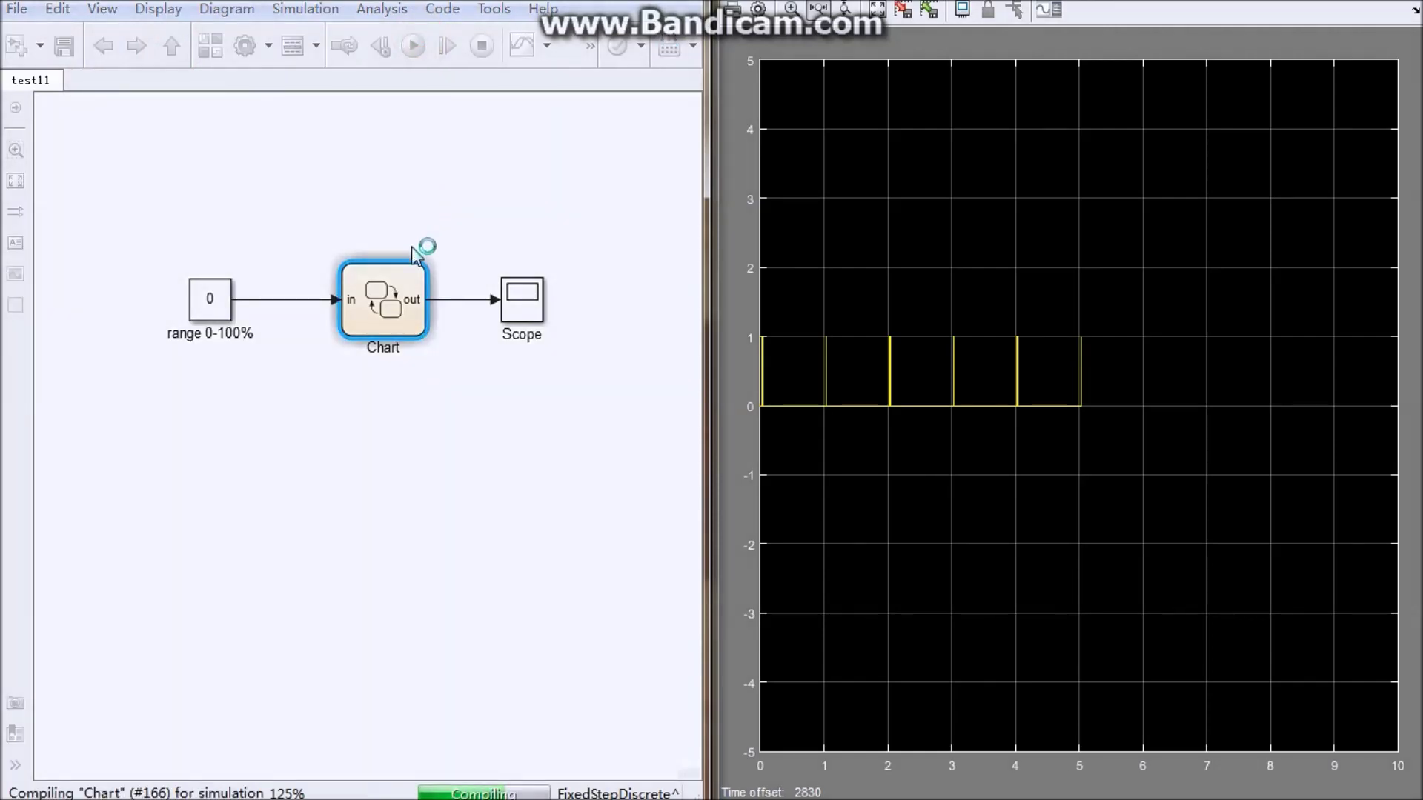
{"action": "scroll", "coordinate": [392, 239], "scroll_direction": "up", "scroll_amount": 2}
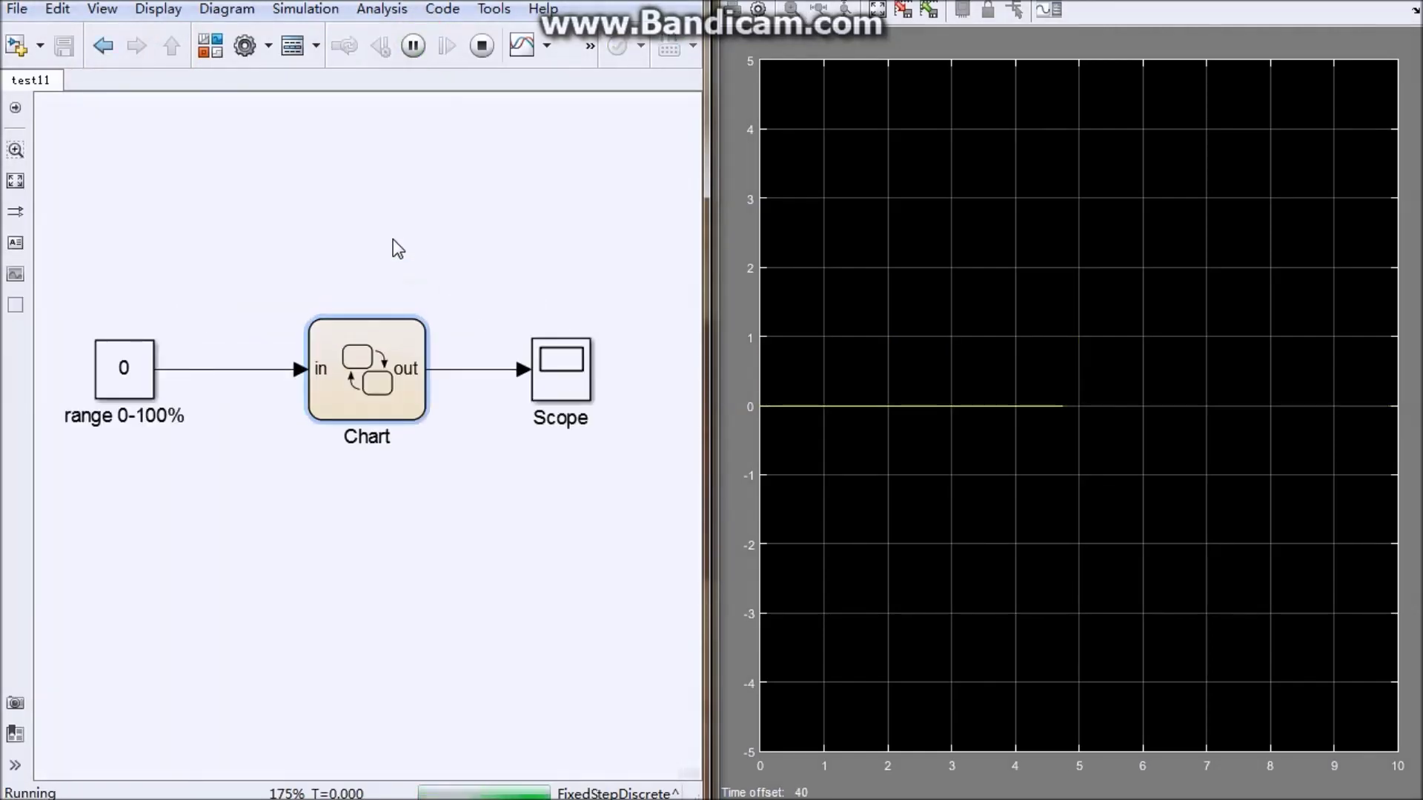
{"action": "double_click", "coordinate": [134, 383]}
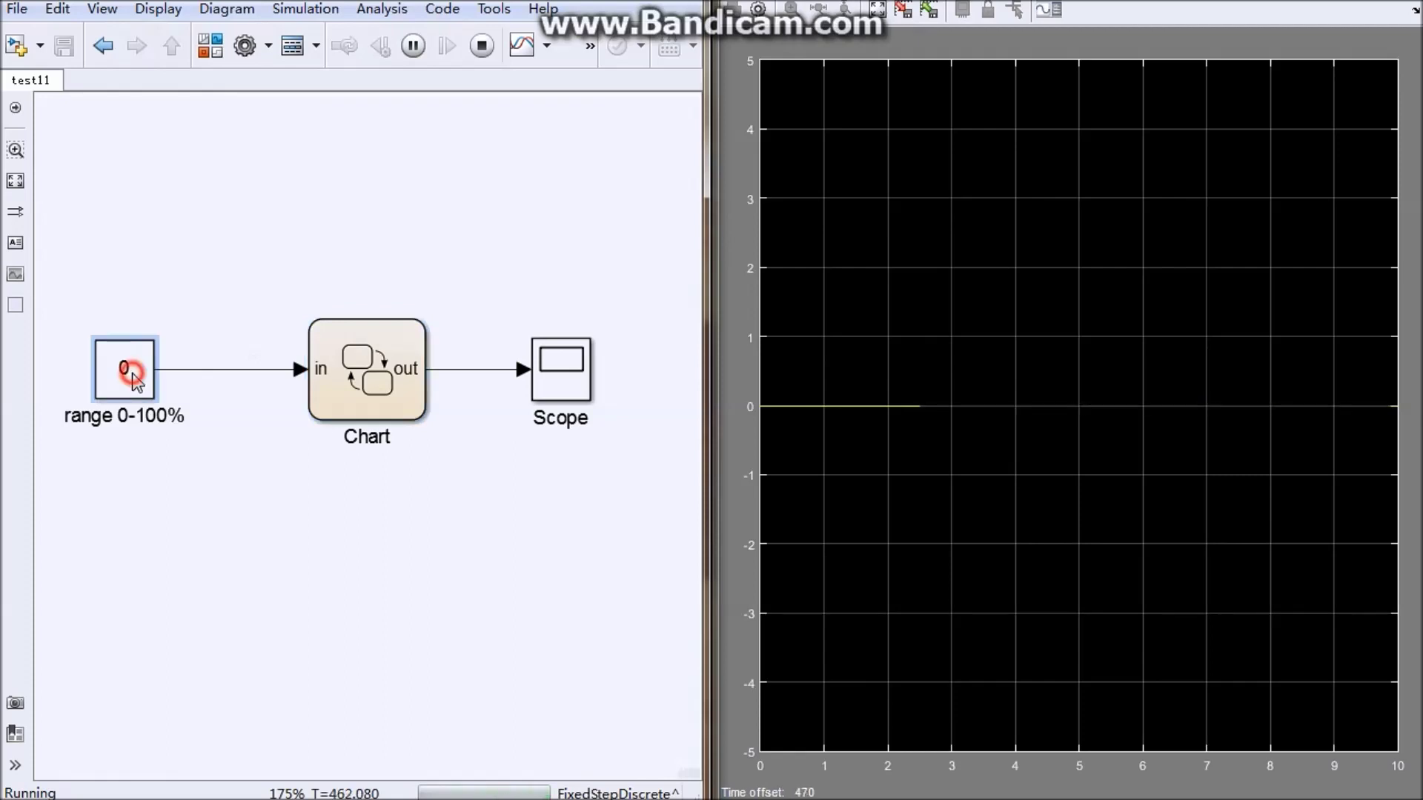
{"action": "type", "text": "1"}
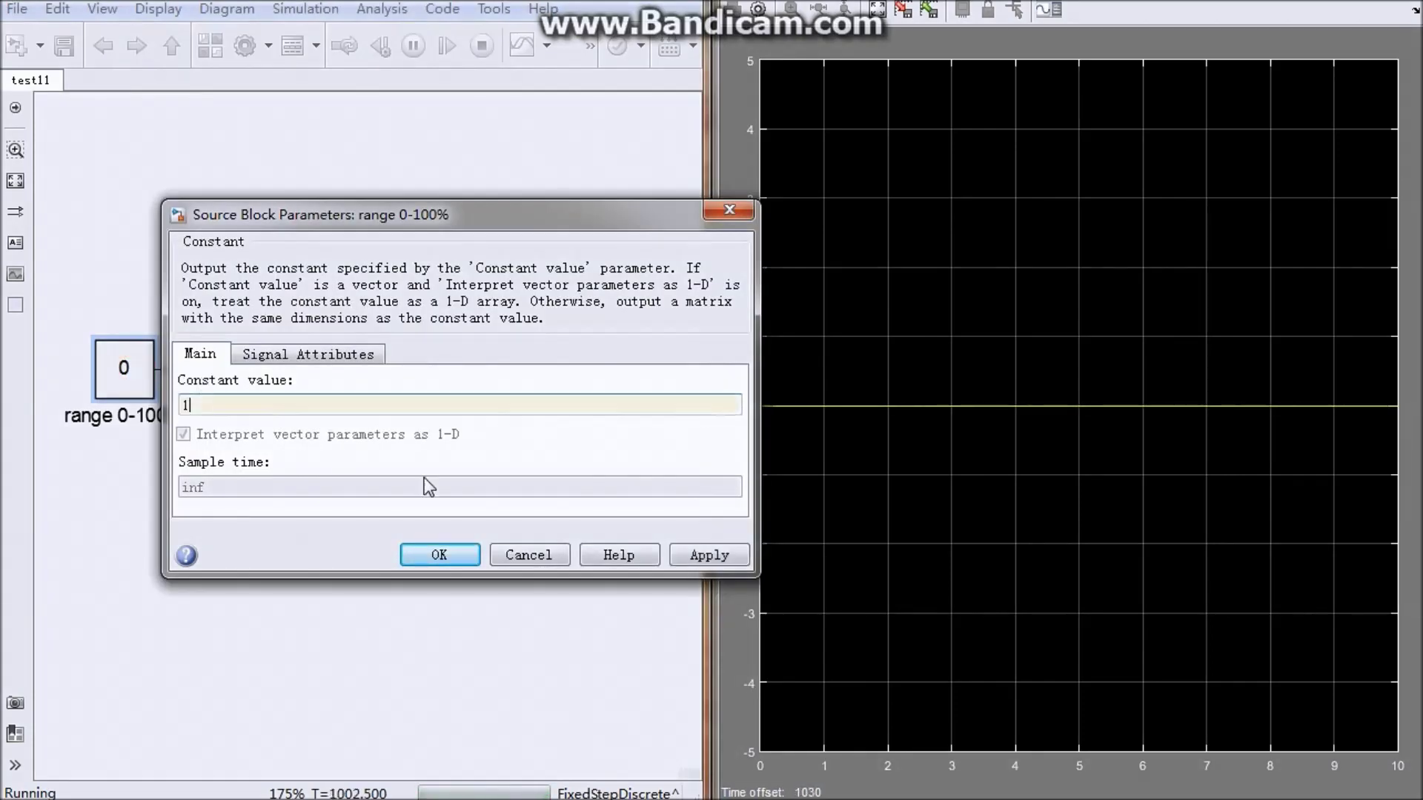
{"action": "left_click", "coordinate": [709, 555]}
{"action": "left_click_drag", "start_coordinate": [563, 205], "coordinate": [443, 123]}
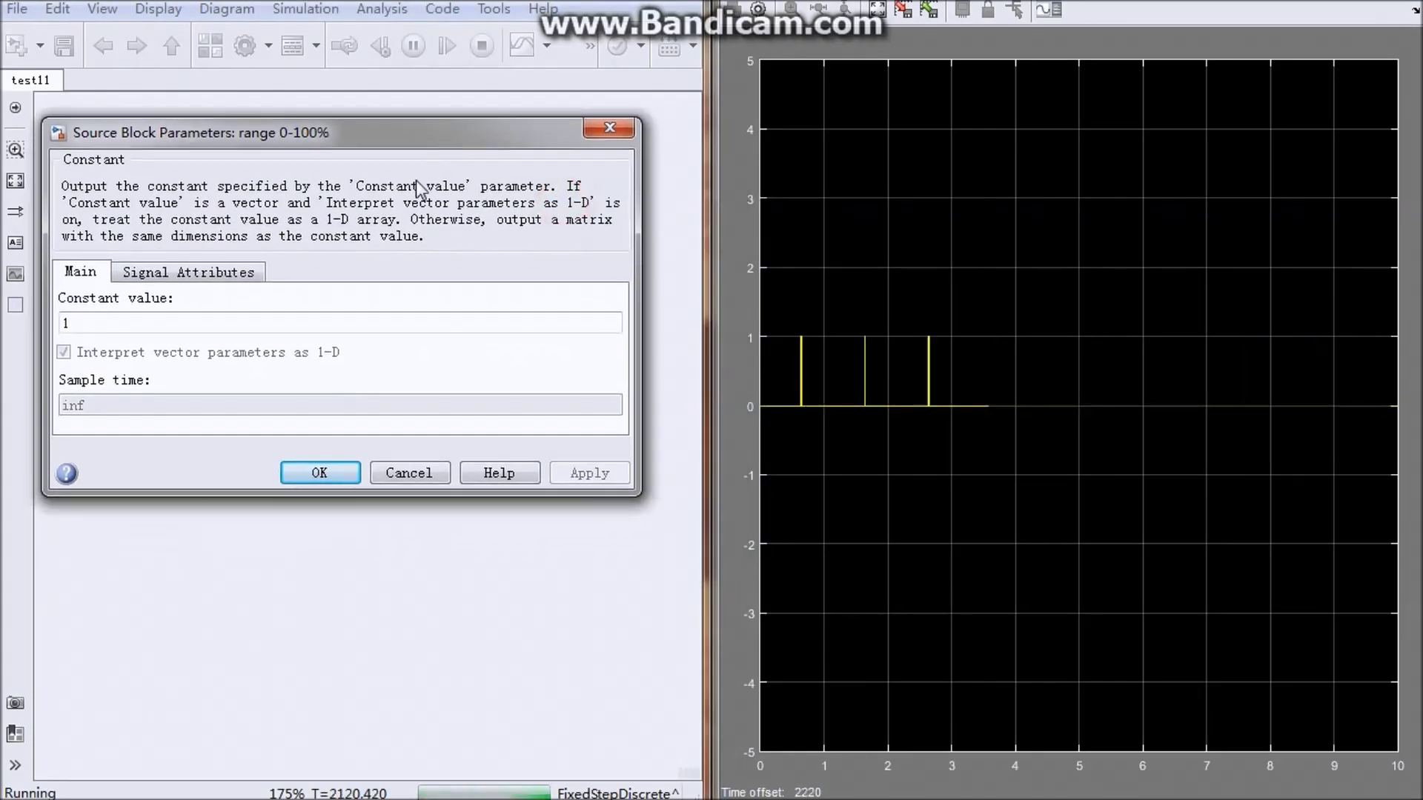
{"action": "type", "text": "00"}
{"action": "left_click", "coordinate": [589, 471]}
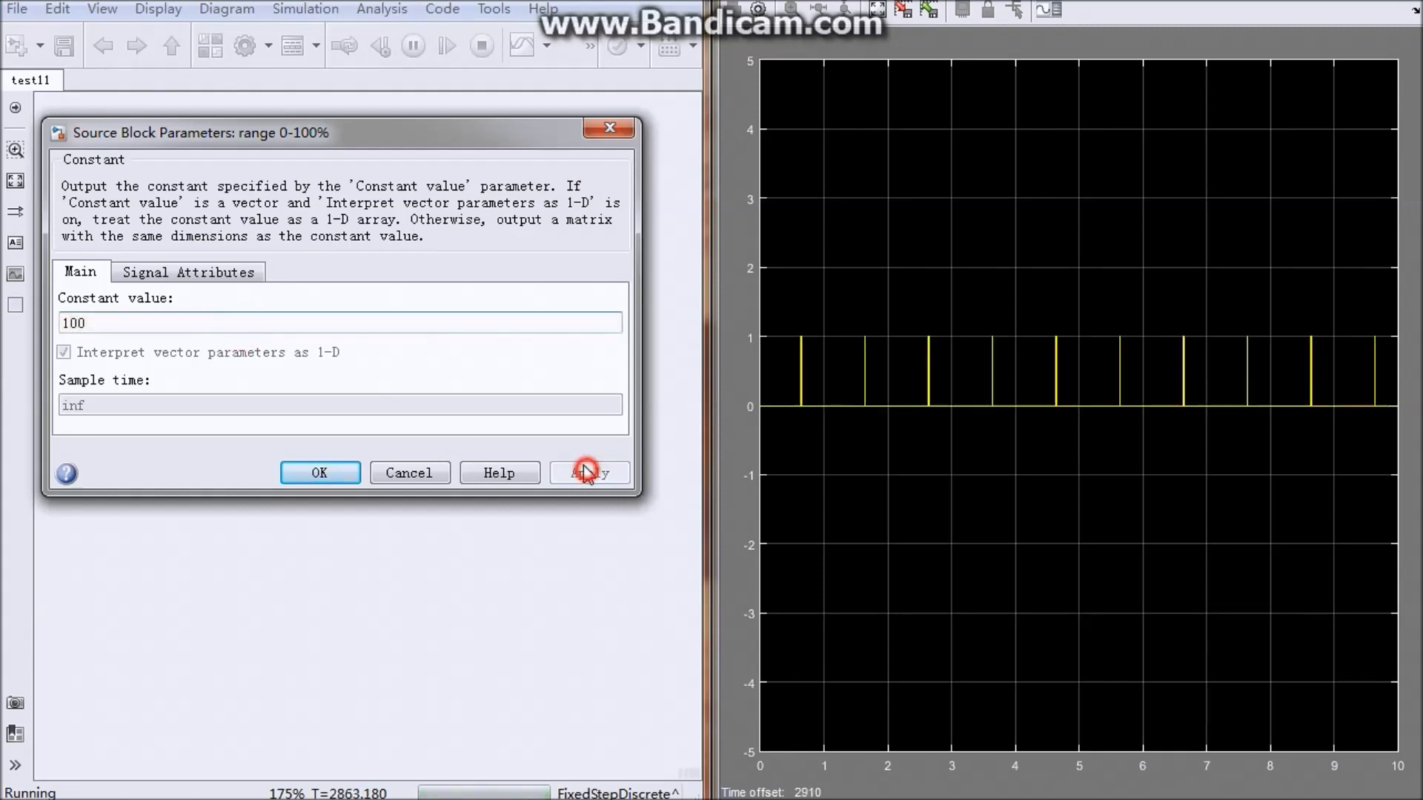
Apply Constant values 55, 2 and 0 in turn while watching the Scope
{"action": "double_click", "coordinate": [279, 324]}
{"action": "type", "text": "55"}
{"action": "left_click", "coordinate": [588, 473]}
{"action": "double_click", "coordinate": [362, 321]}
{"action": "type", "text": "2"}
{"action": "left_click", "coordinate": [589, 473]}
{"action": "double_click", "coordinate": [426, 323]}
{"action": "type", "text": "0"}
{"action": "left_click", "coordinate": [589, 472]}
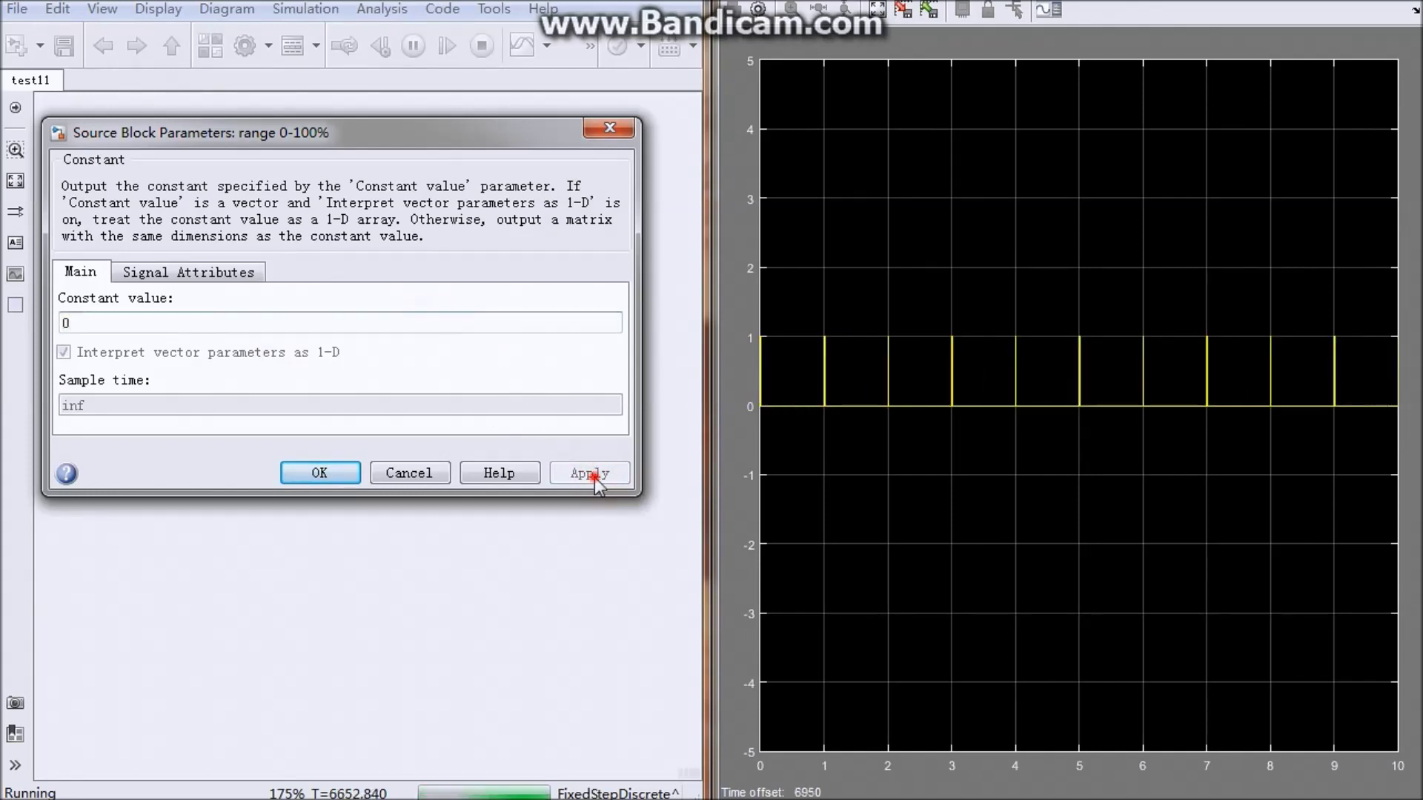
Close the Constant settings, stop the simulation and reopen the Chart
{"action": "left_click", "coordinate": [608, 131]}
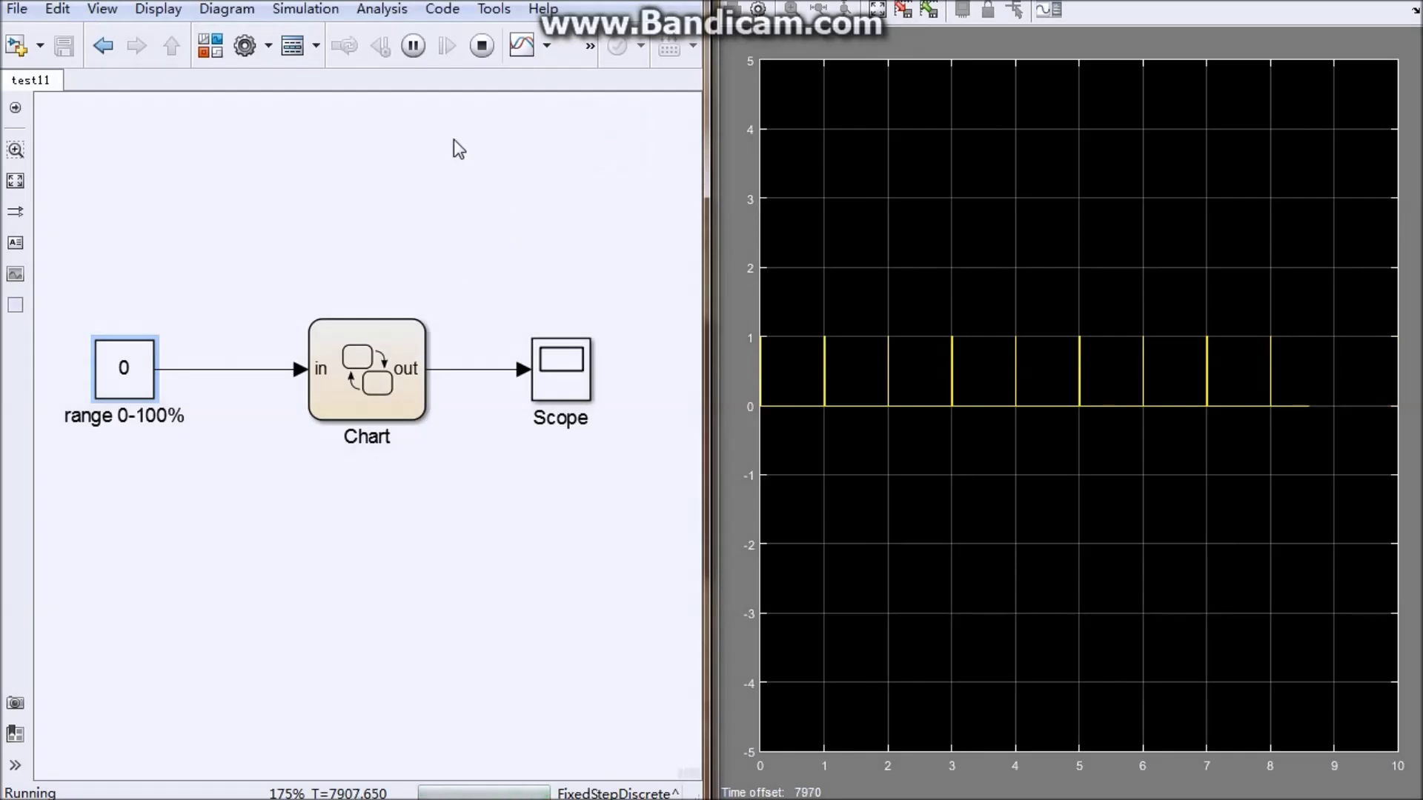
{"action": "left_click", "coordinate": [482, 46]}
{"action": "double_click", "coordinate": [378, 380]}
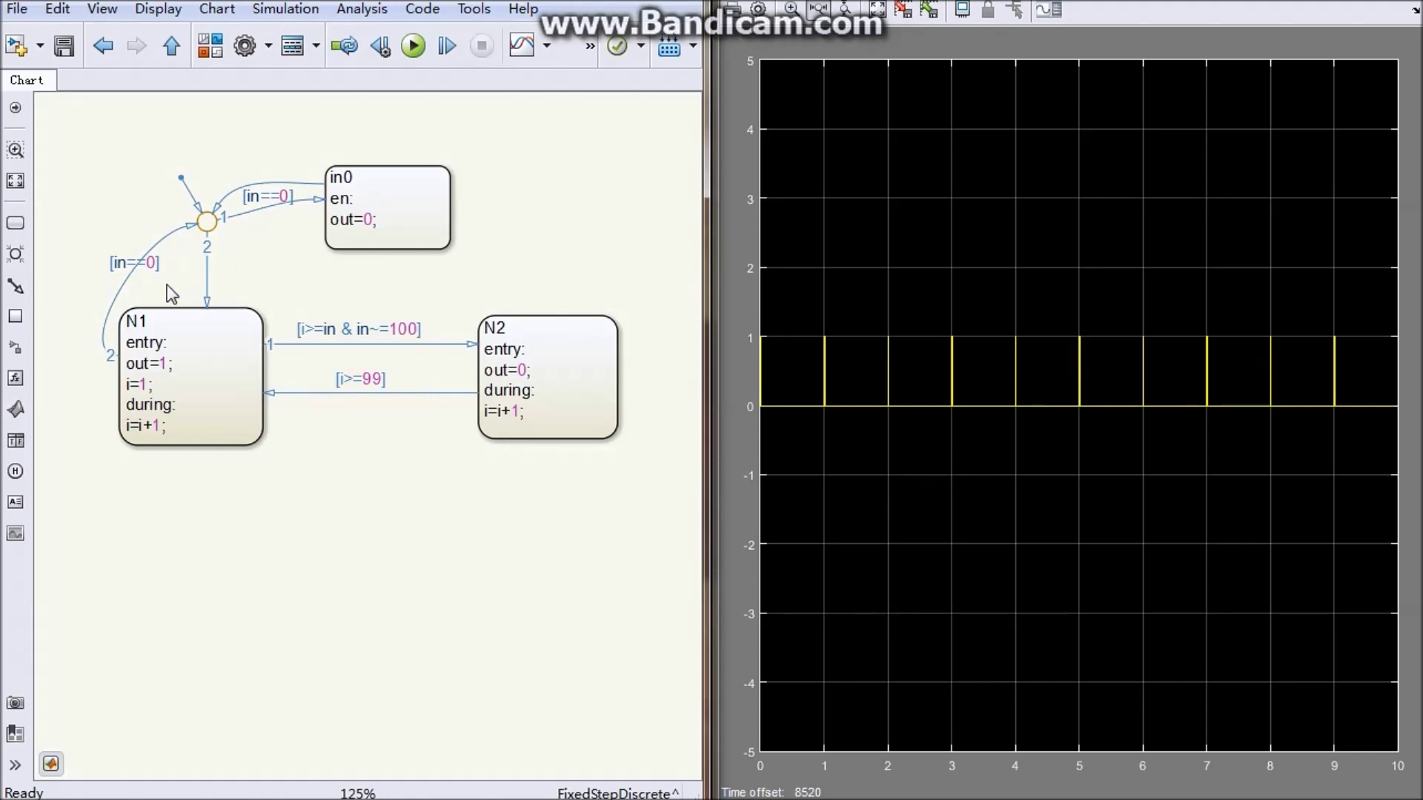
Give N1's [in==0] return transition execution order 1, then rerun test11
{"action": "left_click", "coordinate": [149, 324]}
{"action": "left_click", "coordinate": [109, 313]}
{"action": "right_click", "coordinate": [109, 308]}
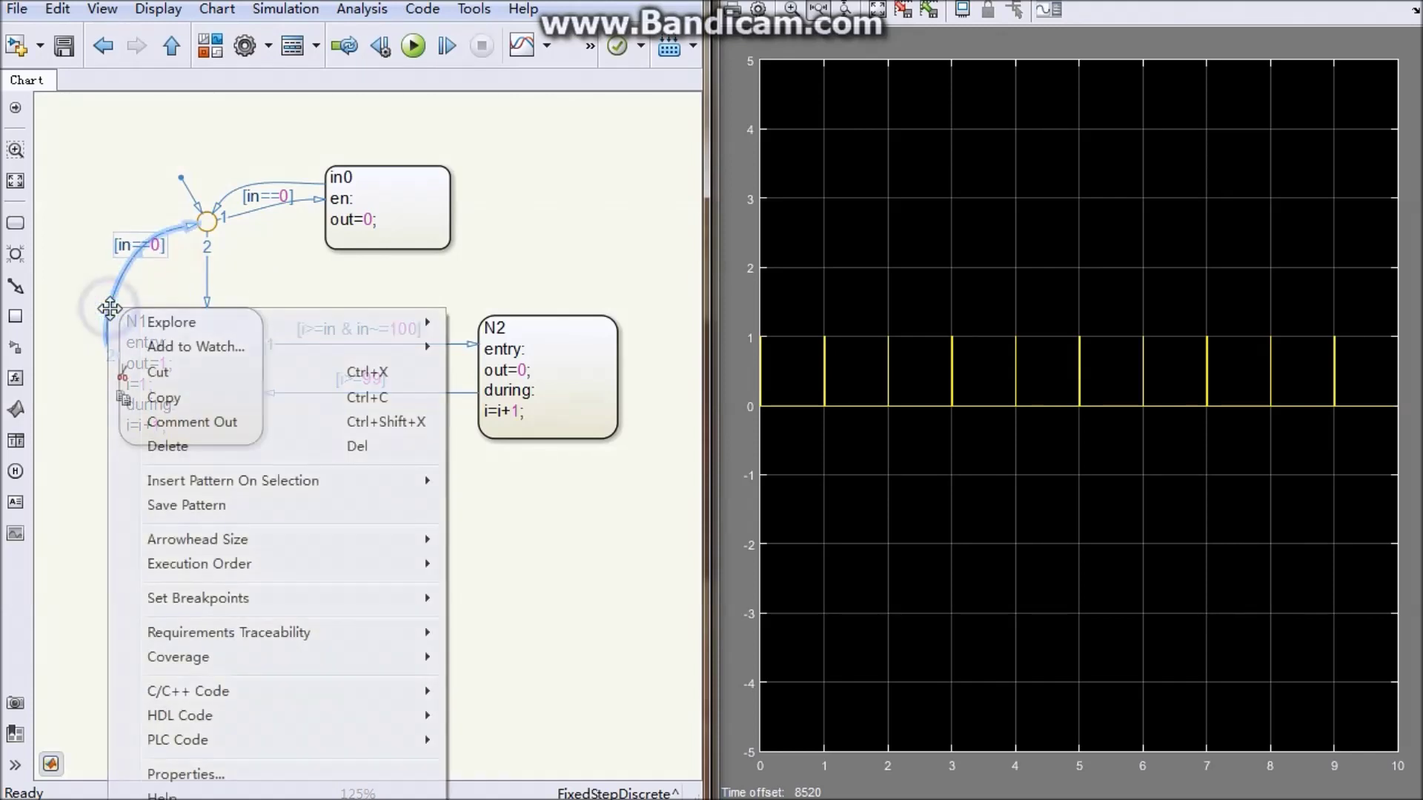
{"action": "mouse_move", "coordinate": [309, 574]}
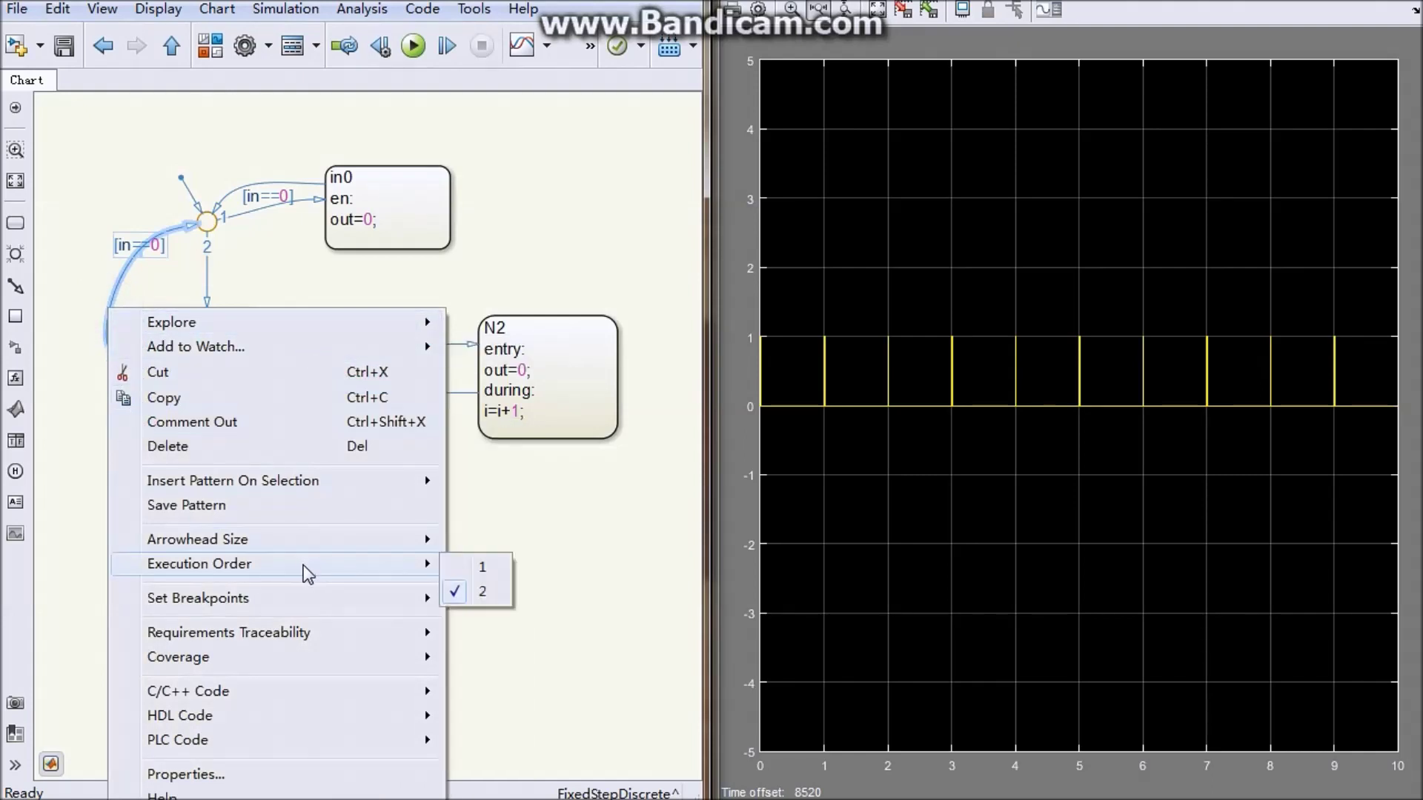
{"action": "left_click", "coordinate": [480, 569]}
{"action": "left_click", "coordinate": [74, 348]}
{"action": "left_click", "coordinate": [114, 298]}
{"action": "left_click", "coordinate": [74, 189]}
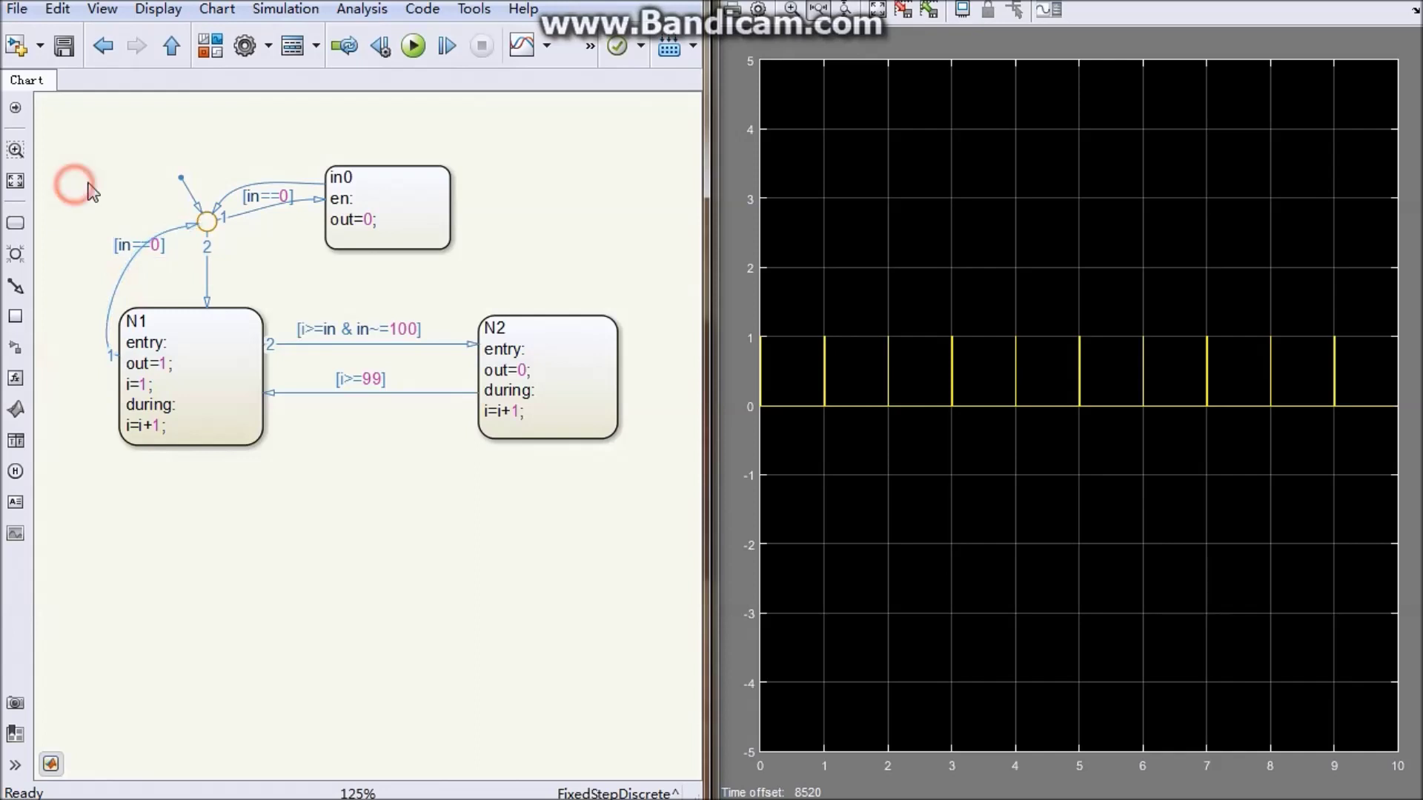
{"action": "left_click", "coordinate": [171, 46]}
{"action": "left_click", "coordinate": [412, 45]}
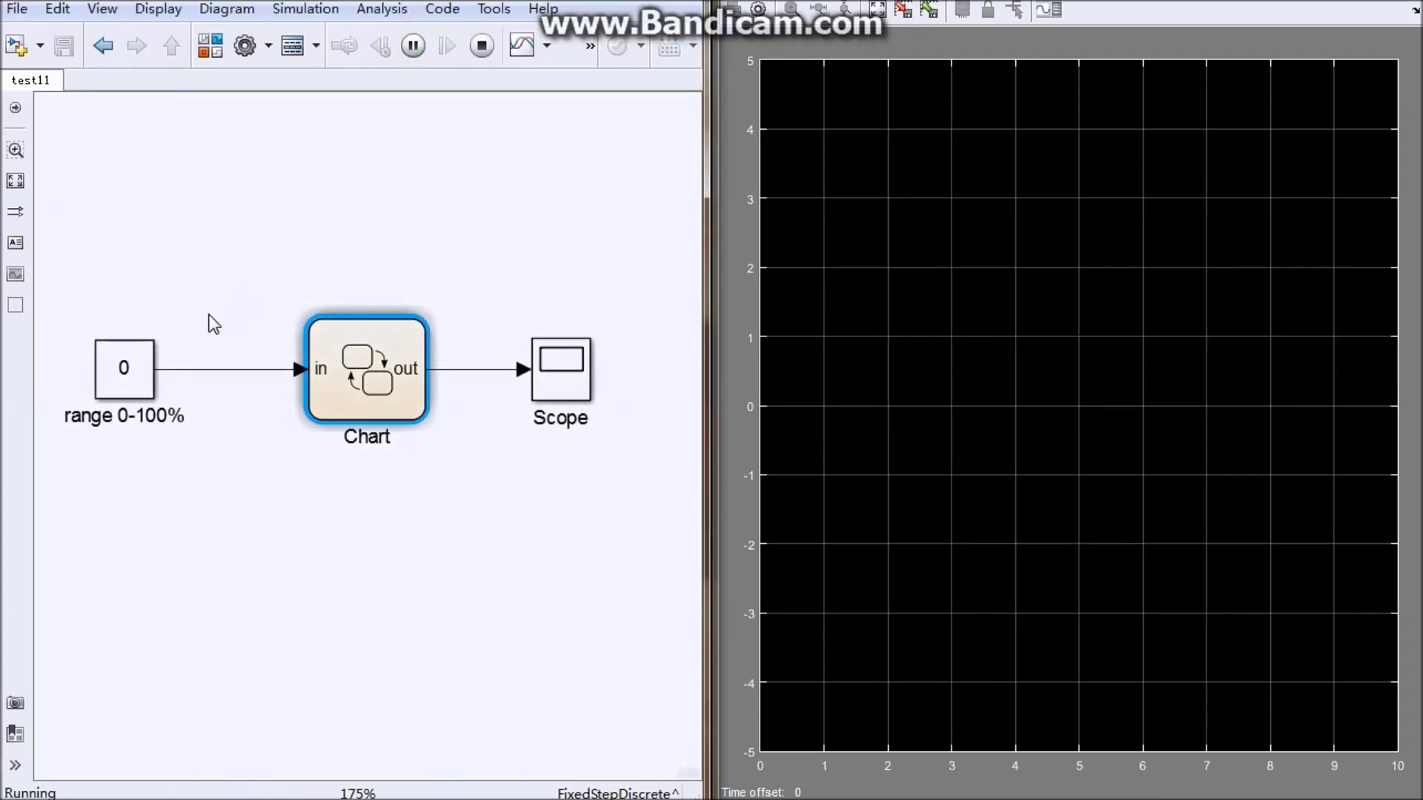
During the run, apply Constant values 5 and then 100
{"action": "double_click", "coordinate": [123, 363]}
{"action": "type", "text": "5"}
{"action": "left_click", "coordinate": [722, 555]}
{"action": "left_click_drag", "start_coordinate": [659, 219], "coordinate": [604, 194]}
{"action": "double_click", "coordinate": [356, 377]}
{"action": "type", "text": "100"}
{"action": "left_click", "coordinate": [652, 530]}
Apply Constant values 0, 4 and 0, close the settings and reopen the Chart
{"action": "double_click", "coordinate": [443, 367]}
{"action": "type", "text": "0"}
{"action": "left_click", "coordinate": [653, 529]}
{"action": "double_click", "coordinate": [437, 379]}
{"action": "type", "text": "4"}
{"action": "left_click", "coordinate": [653, 529]}
{"action": "double_click", "coordinate": [481, 386]}
{"action": "type", "text": "0"}
{"action": "left_click", "coordinate": [652, 529]}
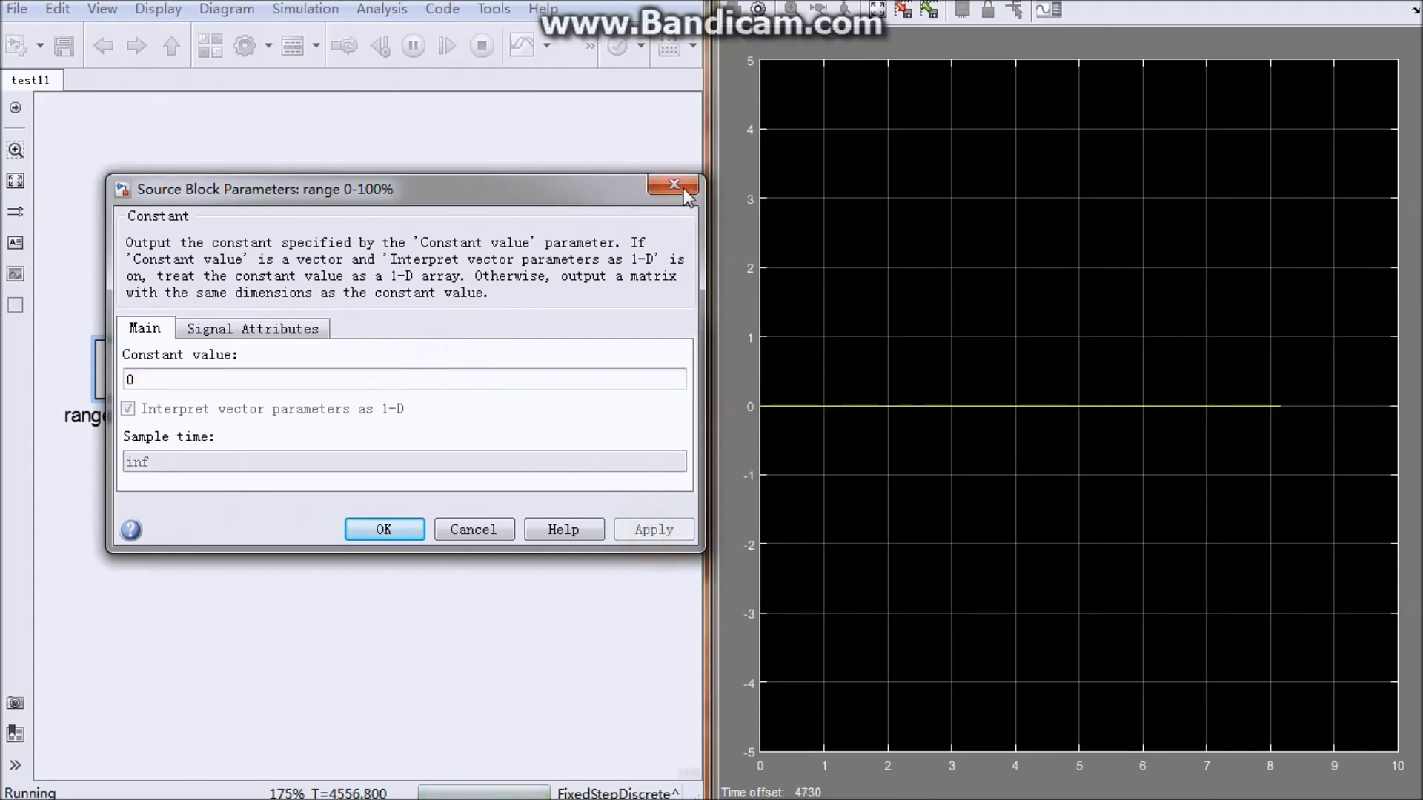
{"action": "left_click", "coordinate": [682, 188]}
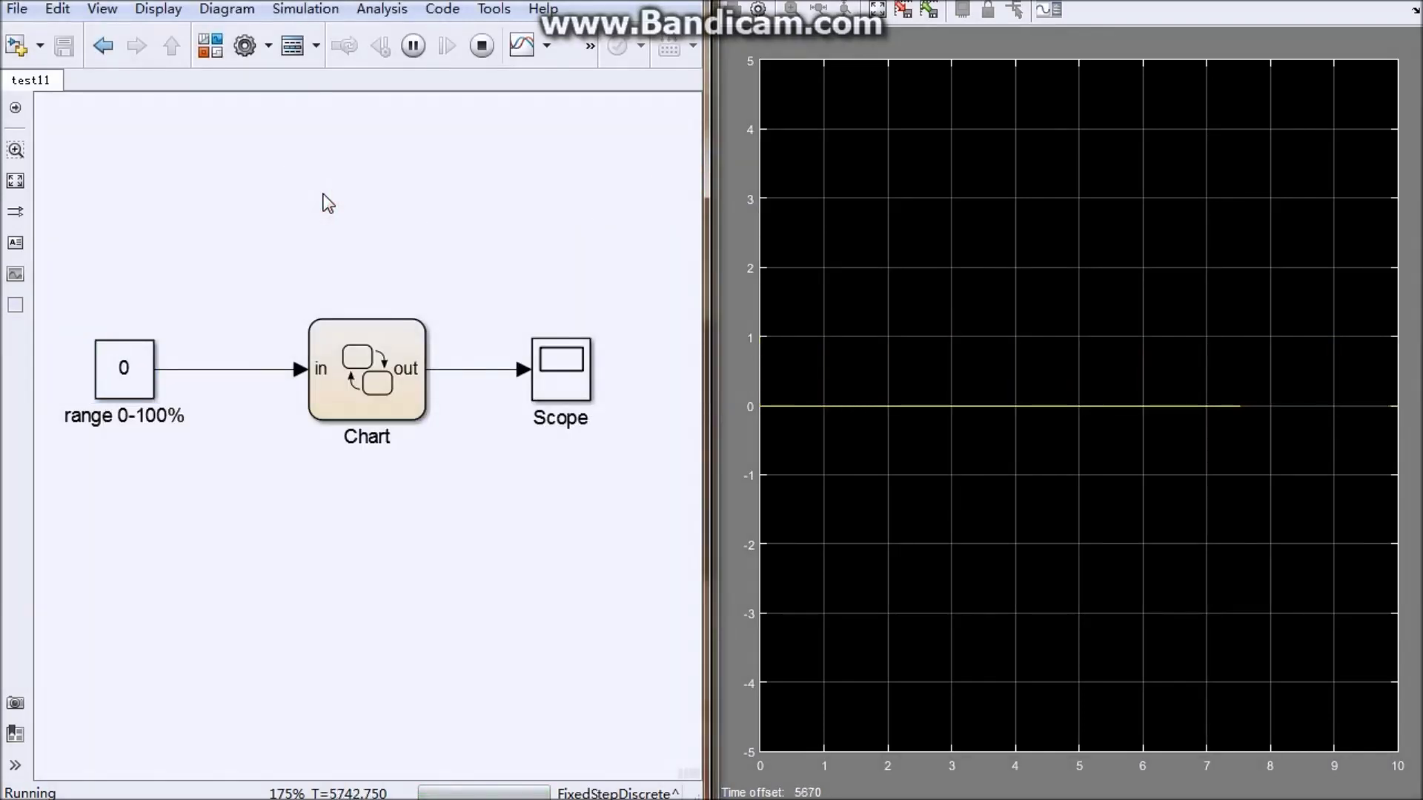
{"action": "double_click", "coordinate": [369, 350]}
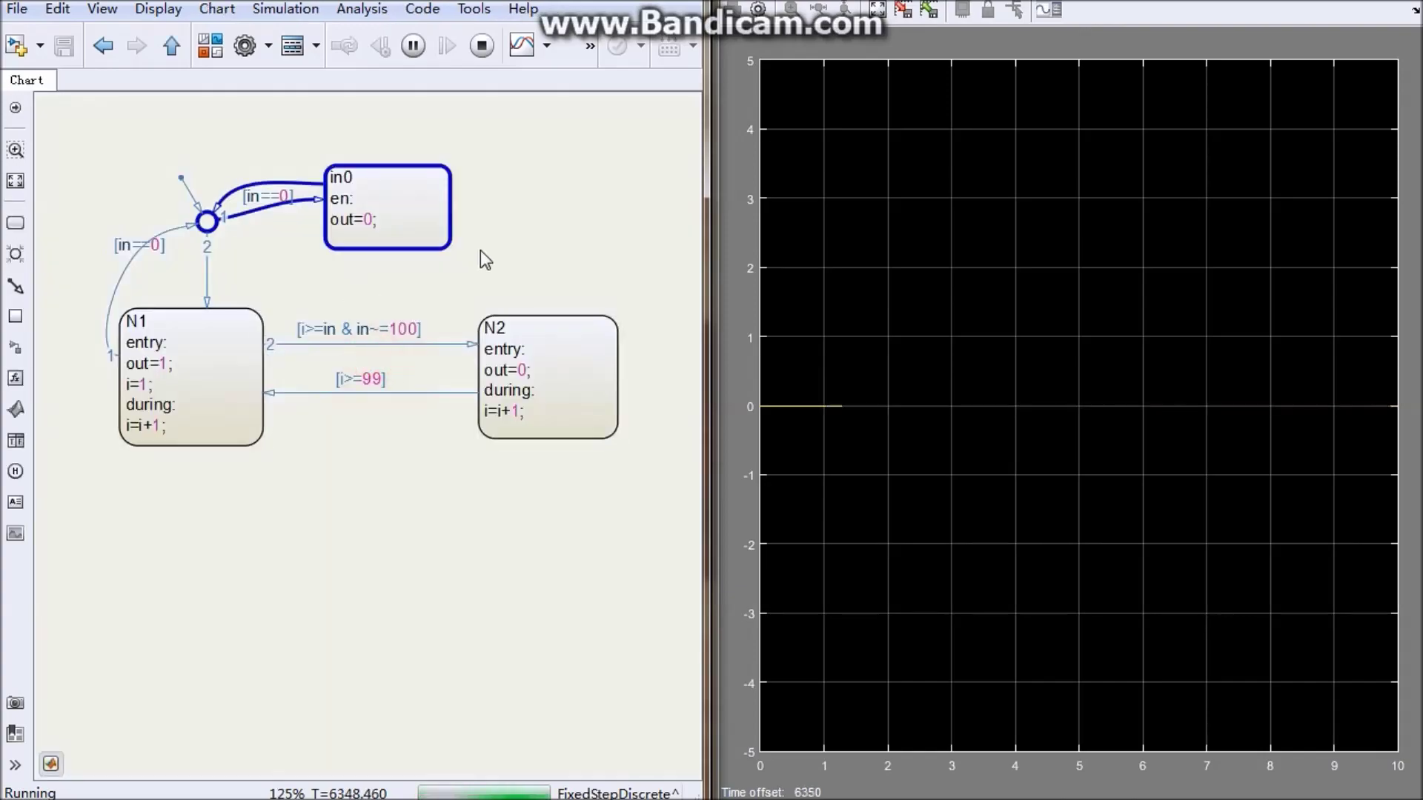